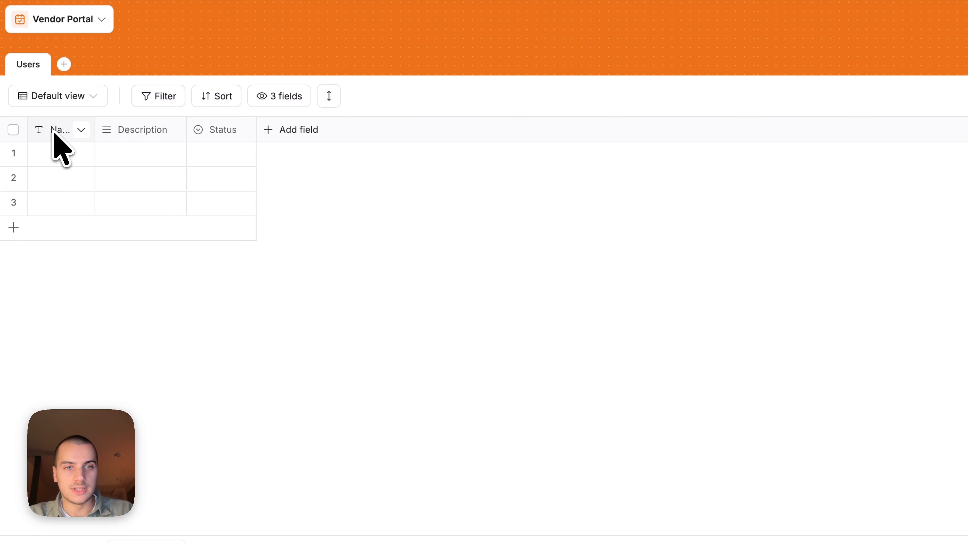
Set the first user's Status to In progress and widen the Status column
left_click(212, 130)
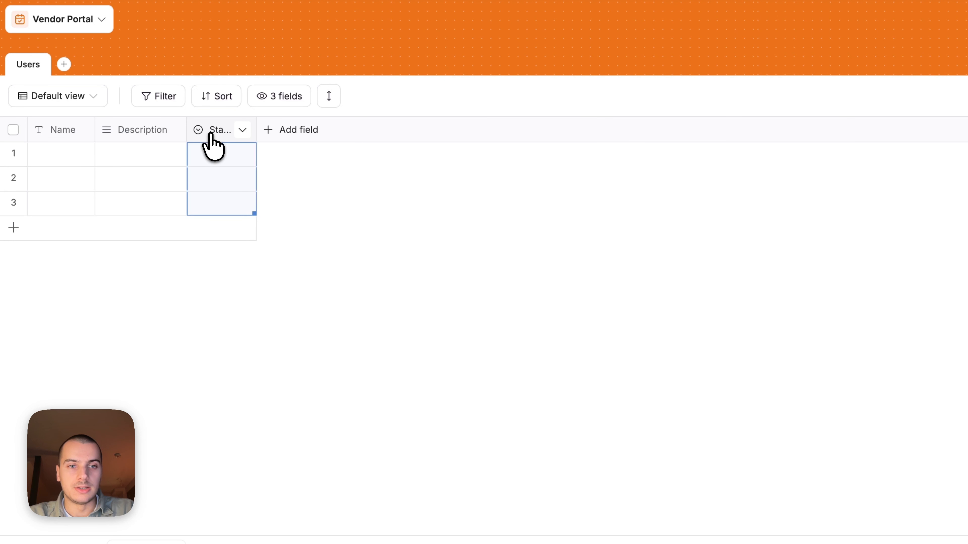
left_click(103, 343)
left_click(222, 162)
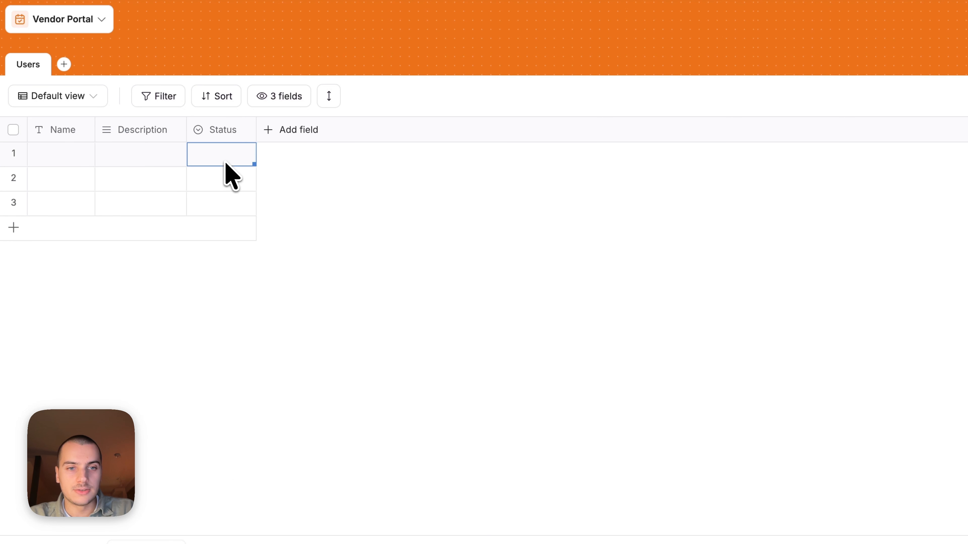
left_click(223, 162)
left_click(252, 264)
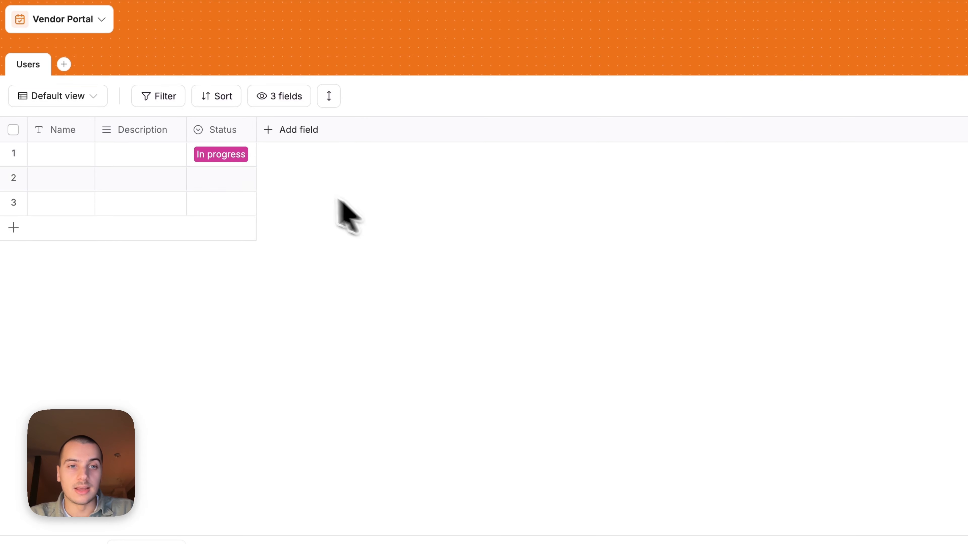
left_click_drag(261, 131, 278, 131)
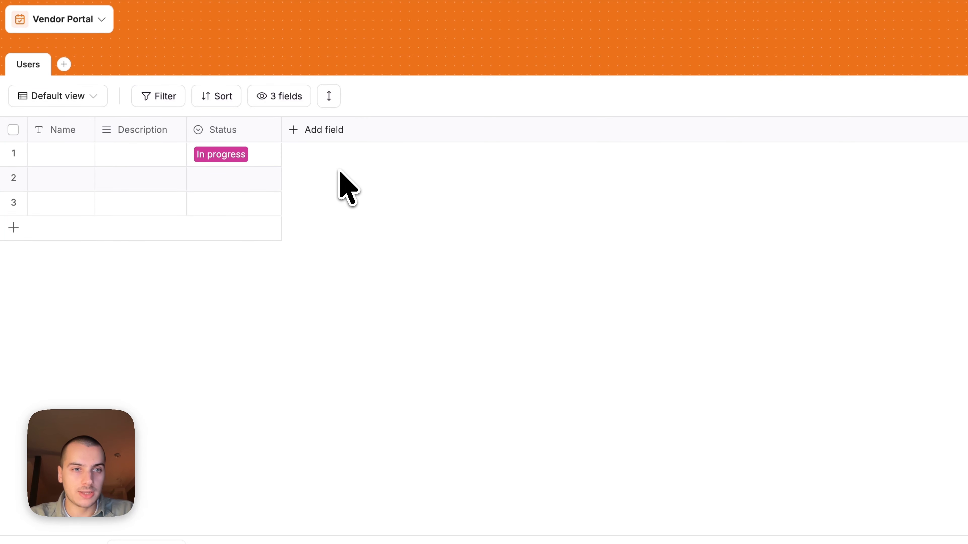
Delete the Status and Description fields from the Users table
left_click(239, 130)
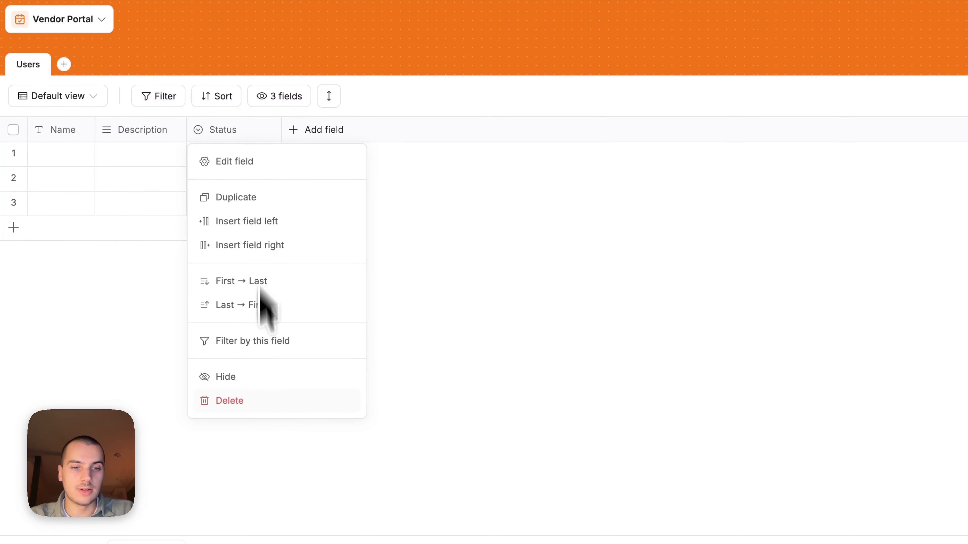
left_click(249, 407)
key("Return")
left_click(119, 131)
left_click(182, 426)
key("Return")
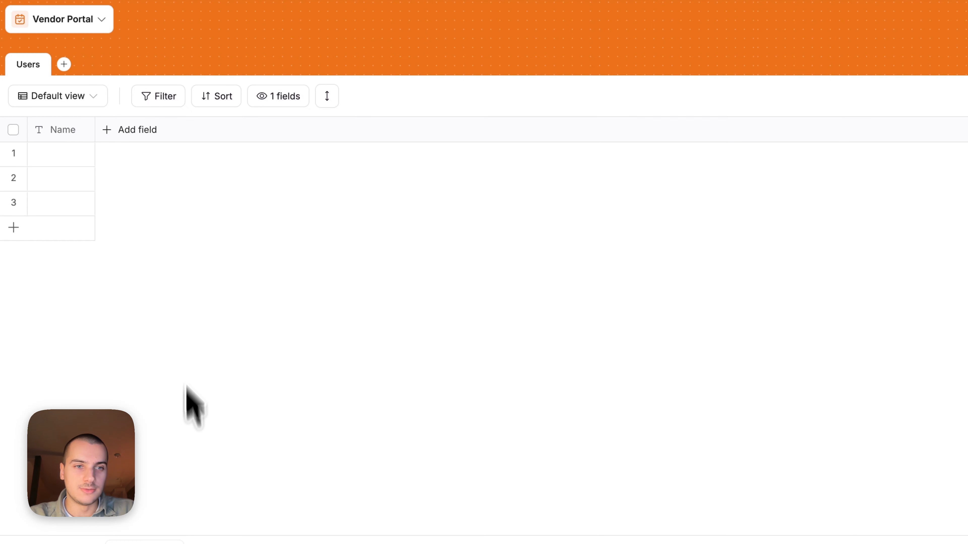
Rename the Name field to Email, convert it to the Email type, and widen it
left_click_drag(93, 129, 183, 130)
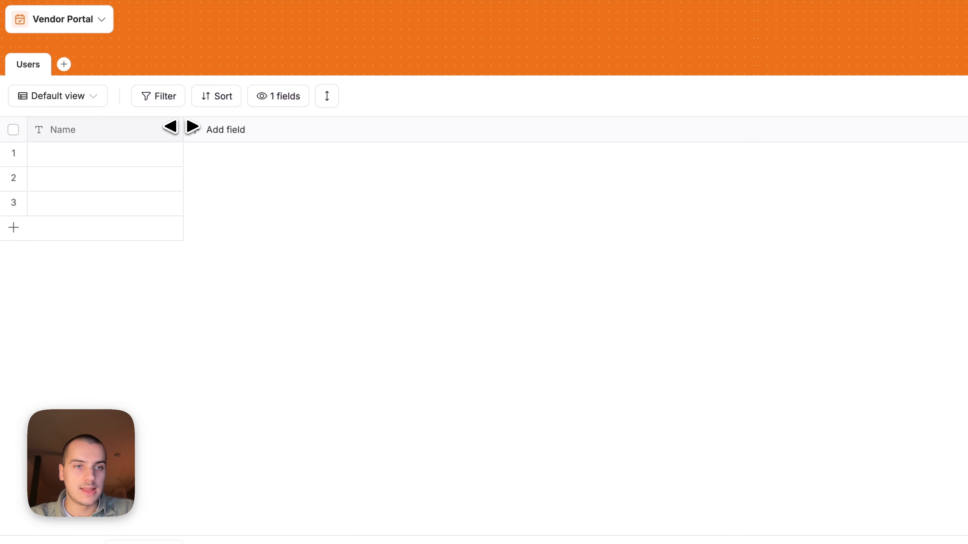
double_click(74, 130)
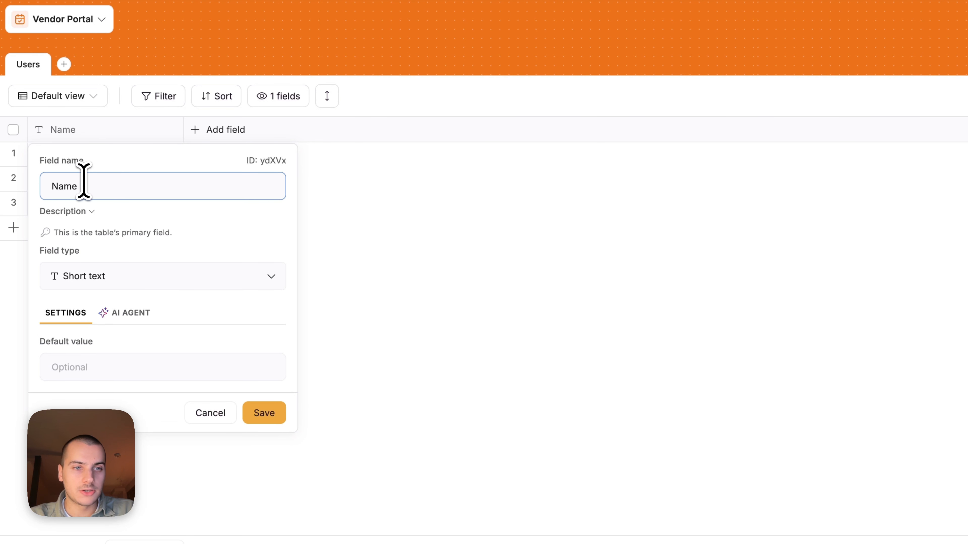
left_click_drag(84, 186, 17, 190)
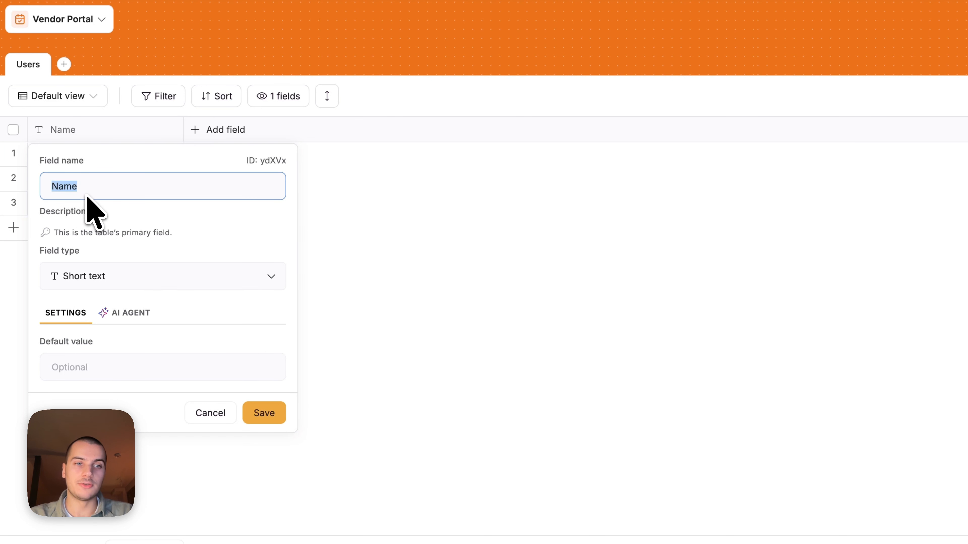
type("Email")
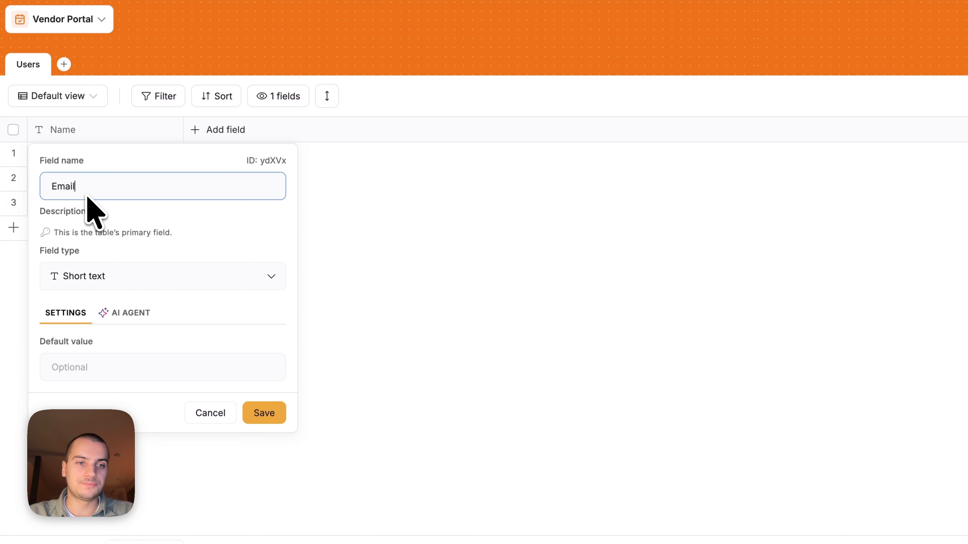
left_click(108, 271)
type("em")
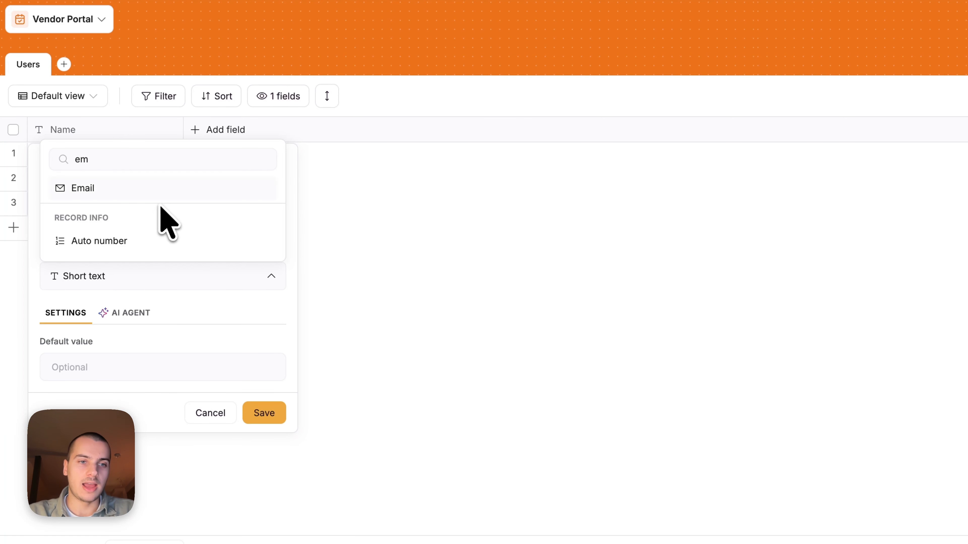
left_click(168, 187)
left_click(262, 413)
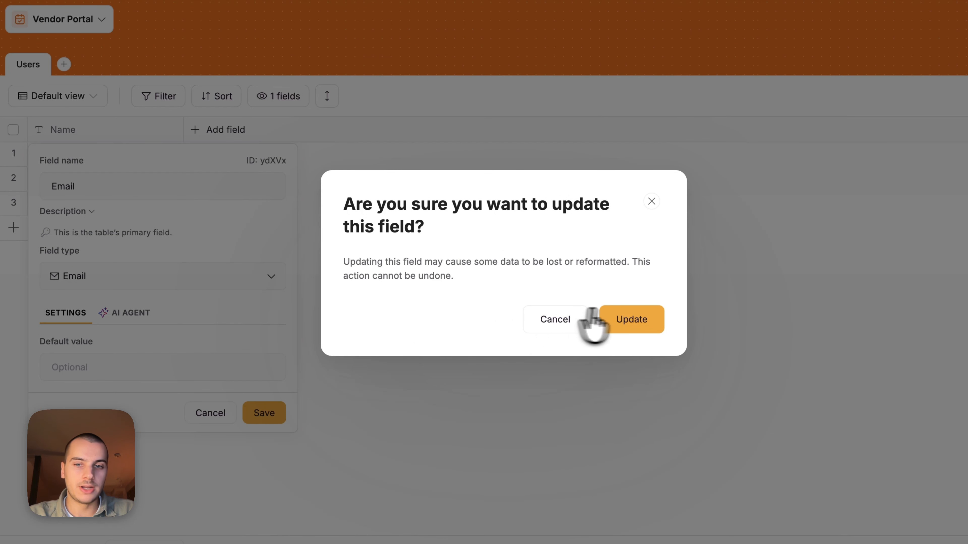
left_click(630, 322)
left_click_drag(183, 127, 232, 129)
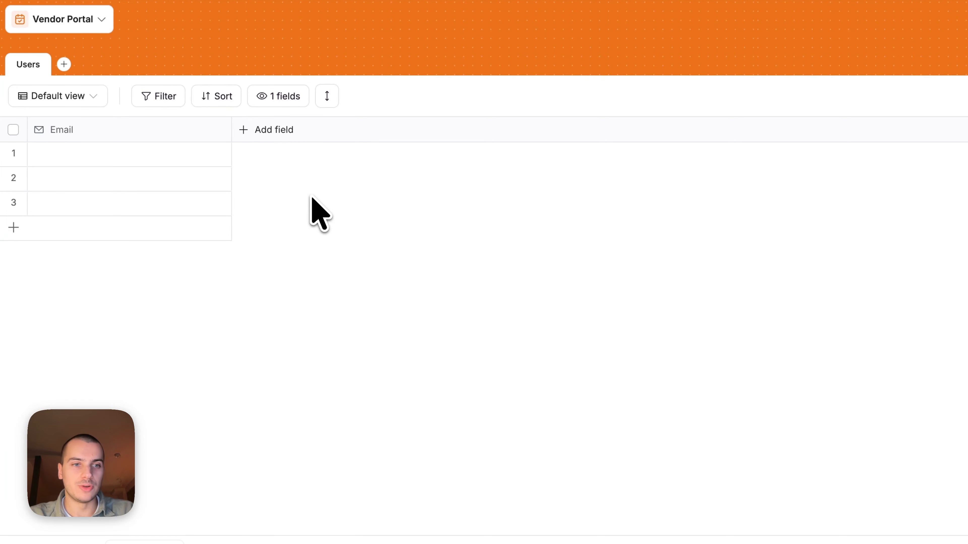
left_click(107, 153)
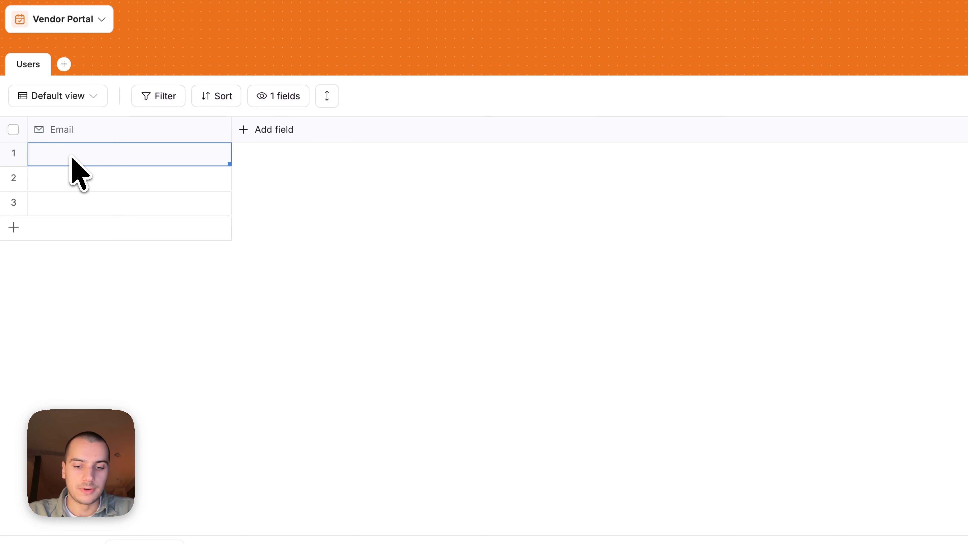
Enter a sample e-mail address in row 1's Email cell
type("jeanne@example.com")
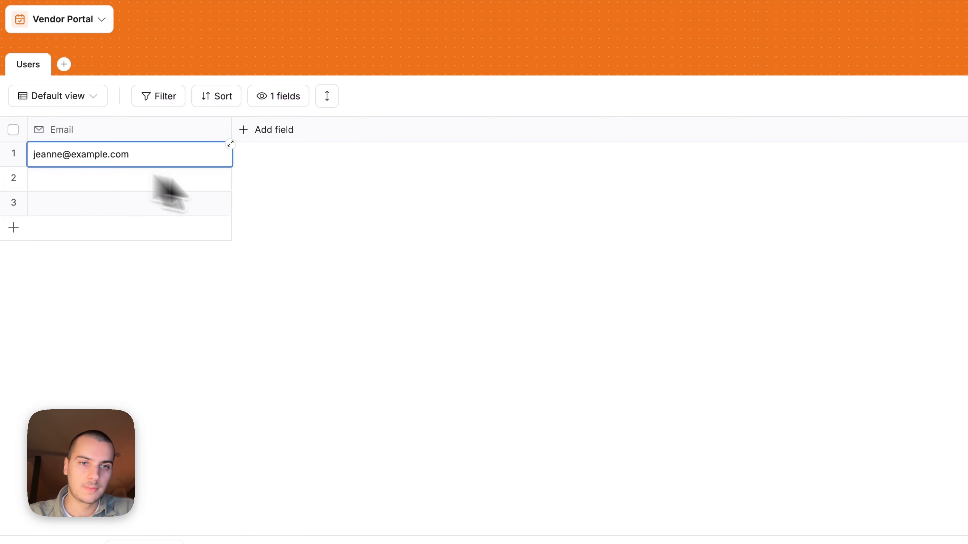
left_click(288, 191)
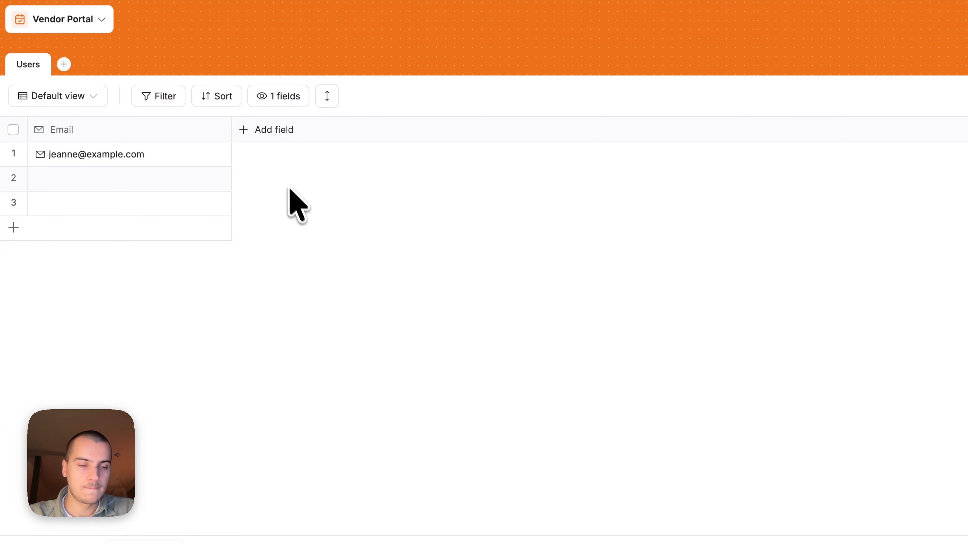
left_click(114, 156)
left_click(341, 219)
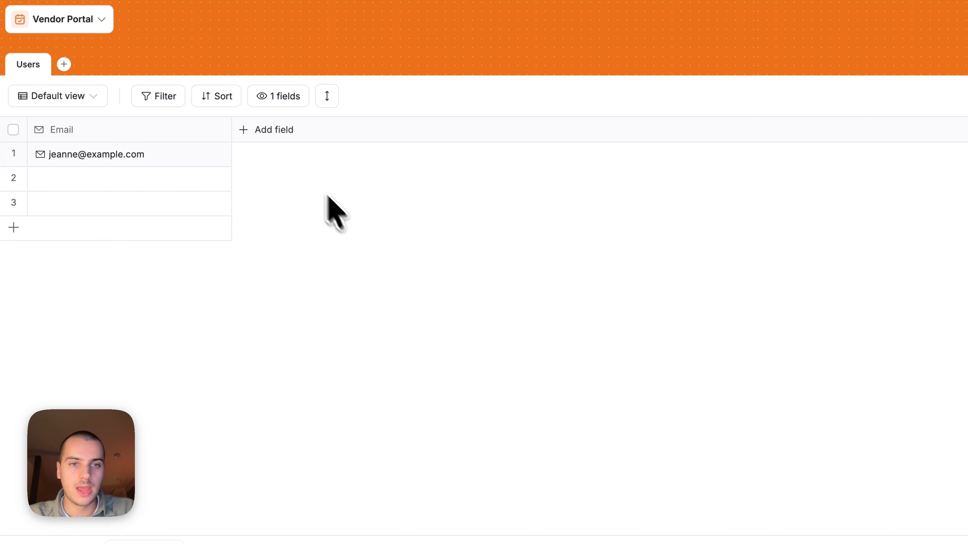
Add a short text field named Full Name and widen its column
left_click(265, 133)
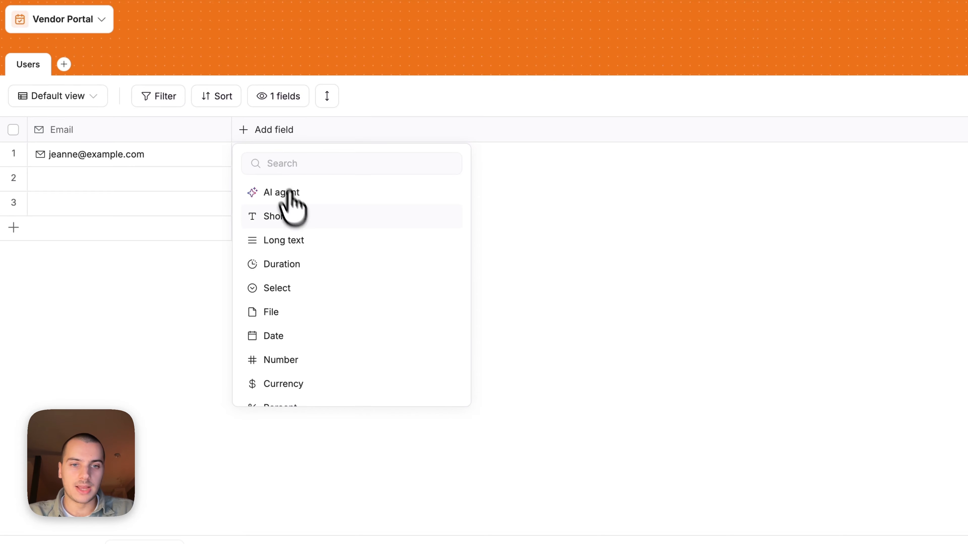
left_click(302, 216)
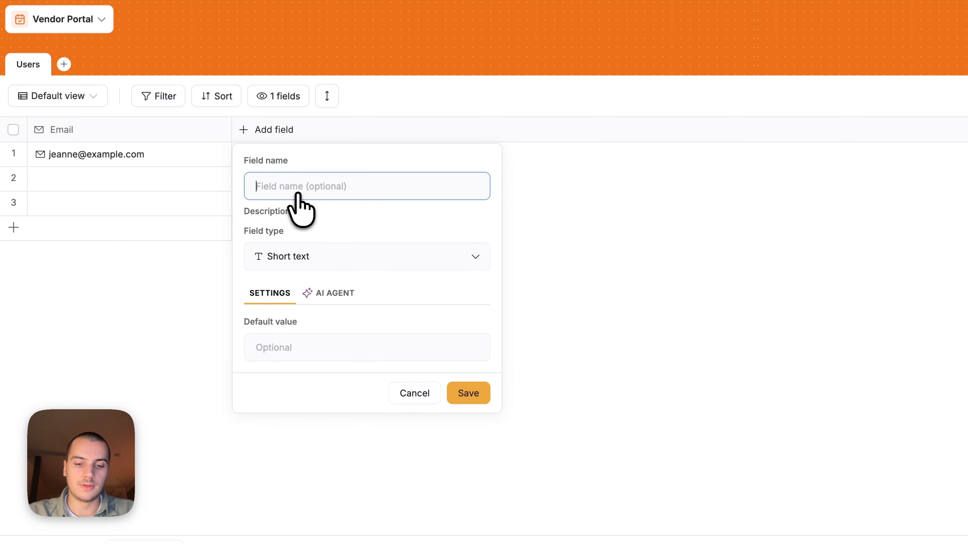
type("Full Name")
left_click(471, 396)
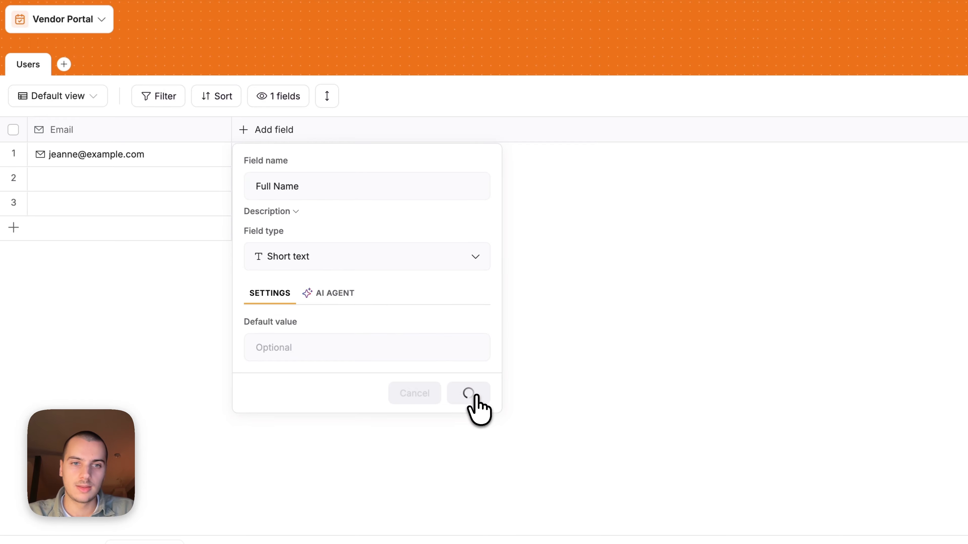
left_click_drag(317, 129, 358, 130)
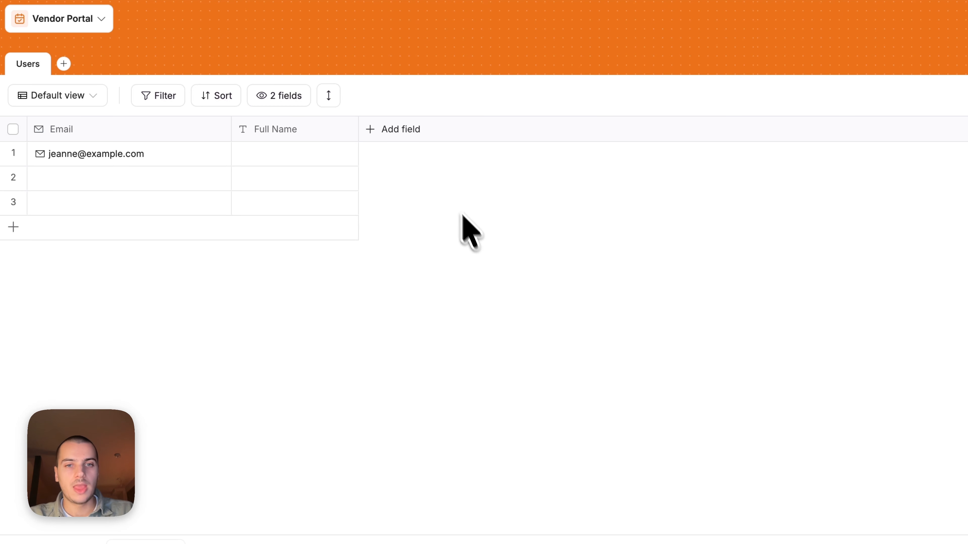
Add a Role single-select field with Admin and Vendor options
left_click(394, 129)
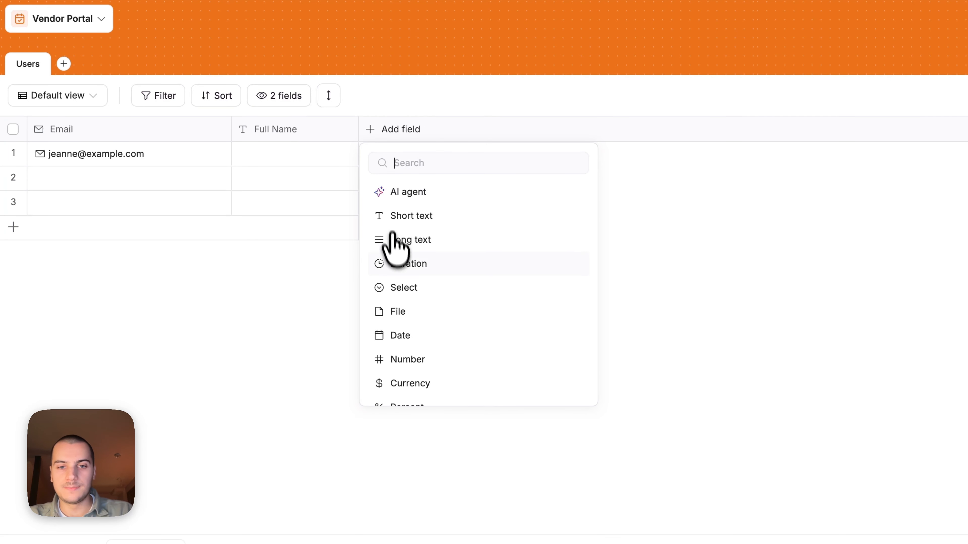
left_click(402, 285)
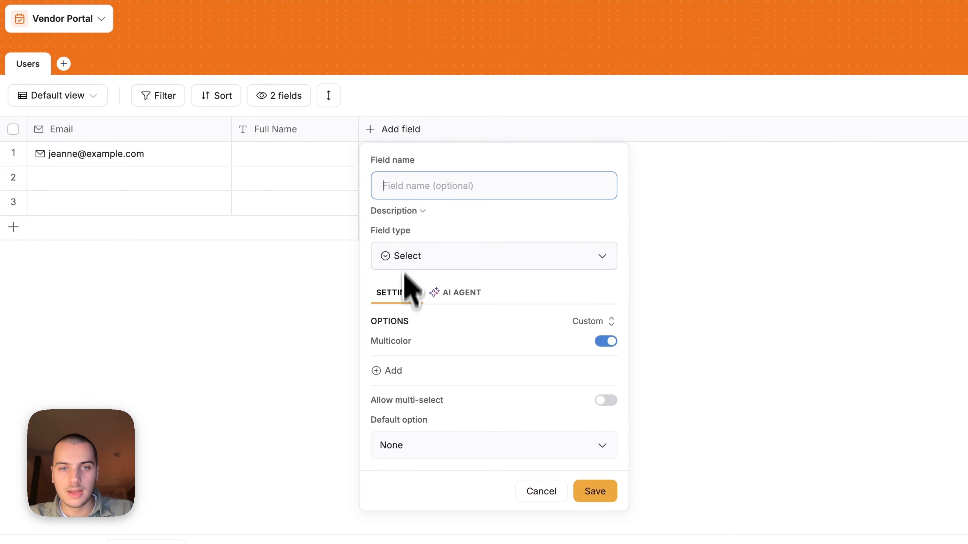
type("Role")
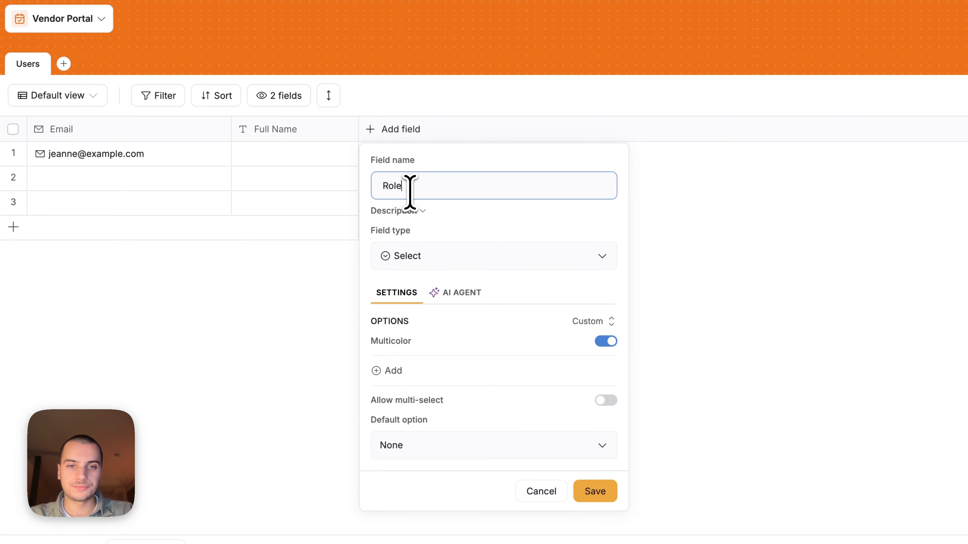
left_click(390, 371)
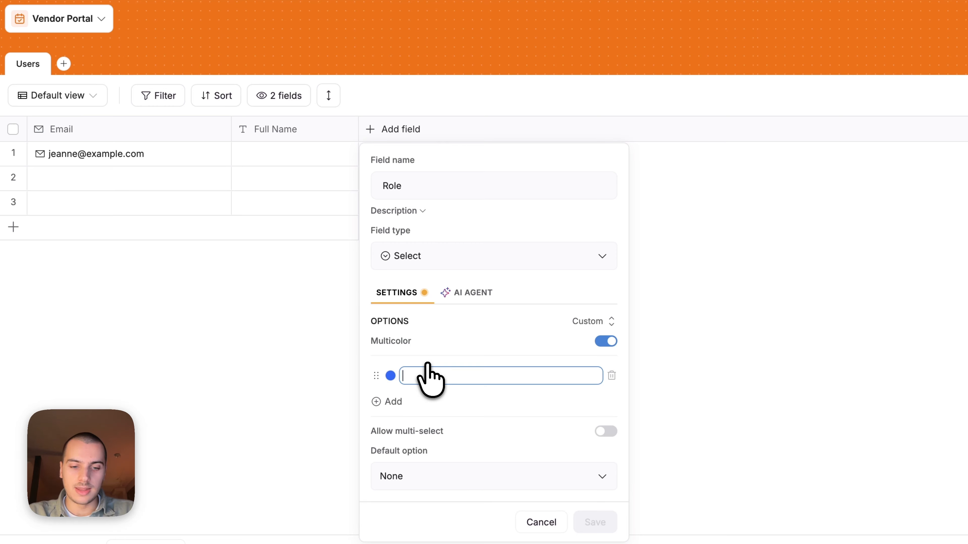
type("Adm")
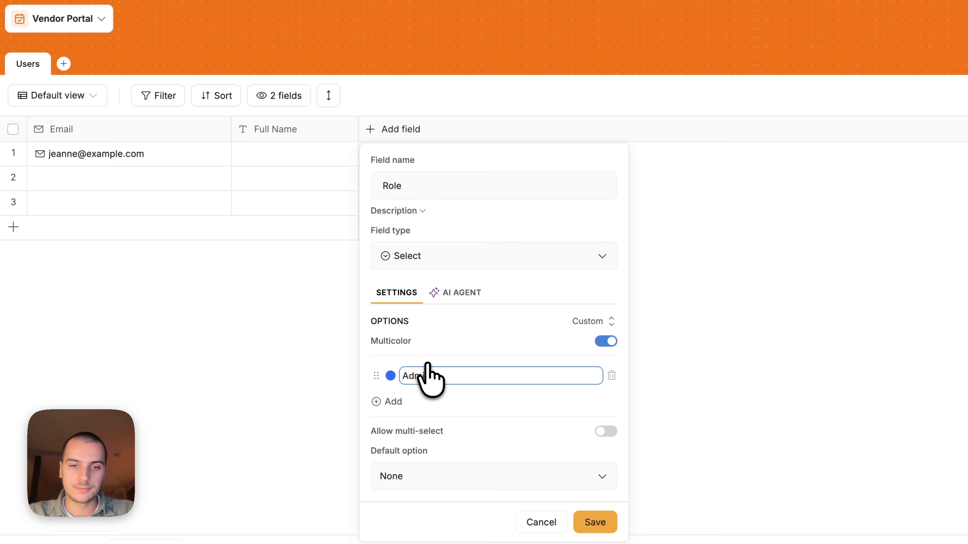
key("Return")
type("Ve")
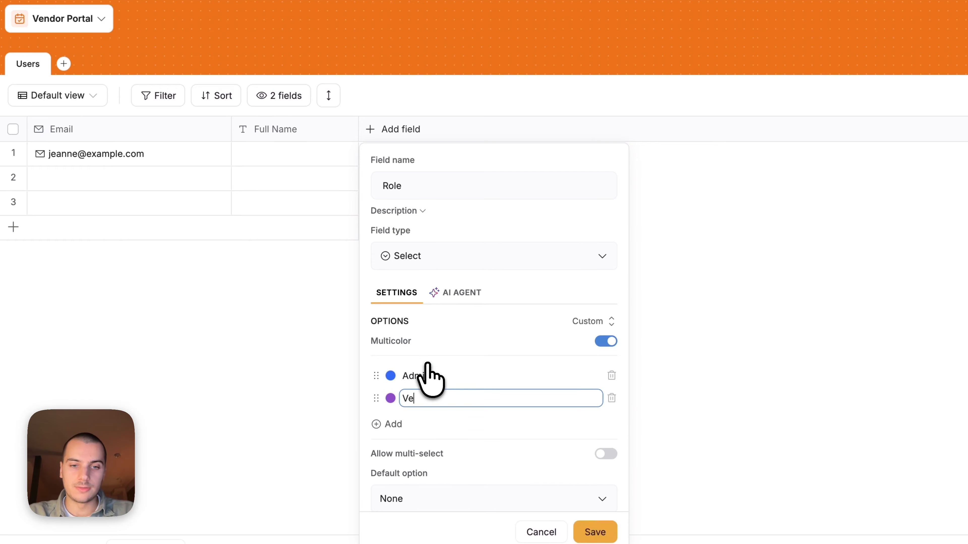
type("ndor")
left_click(595, 532)
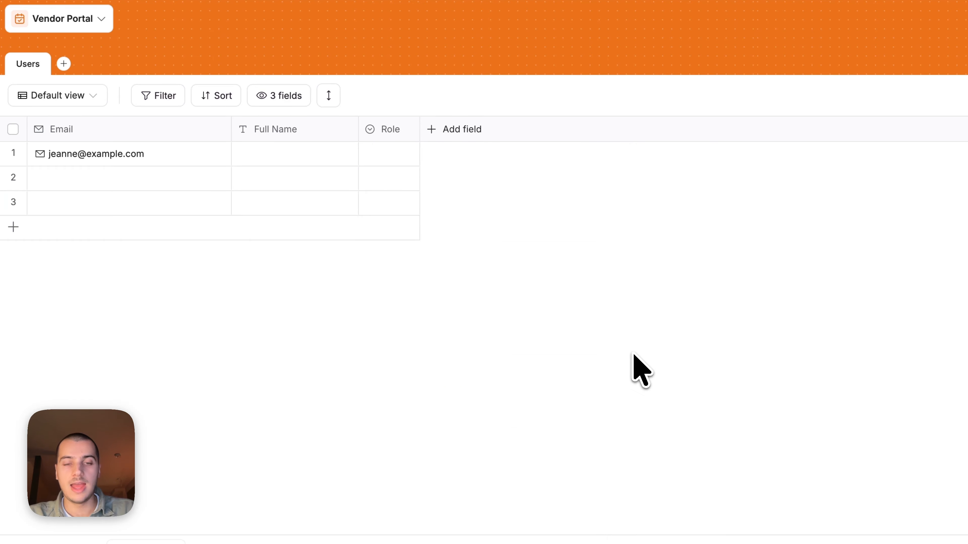
Widen the Role column, enter the first user's full name, and set their Role to Admin
left_click_drag(420, 129, 468, 130)
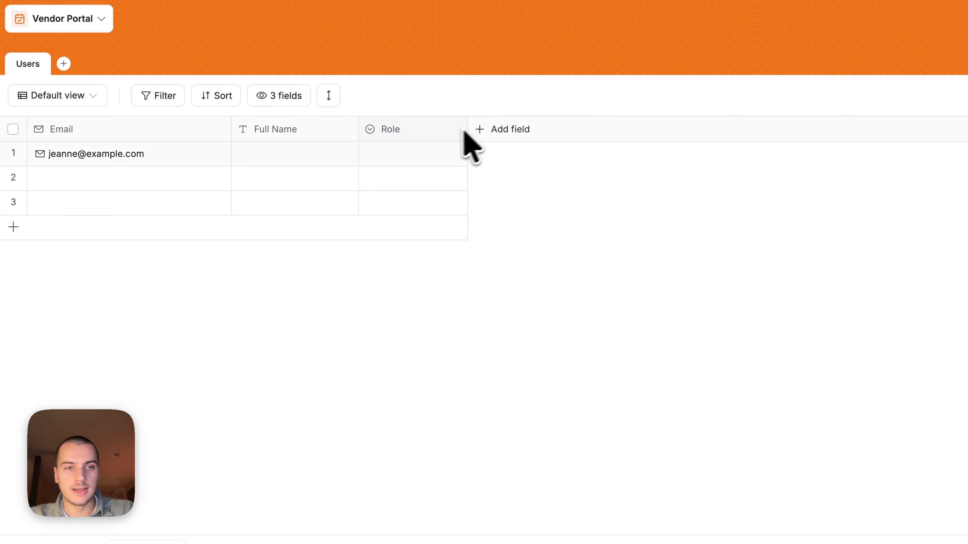
left_click(278, 150)
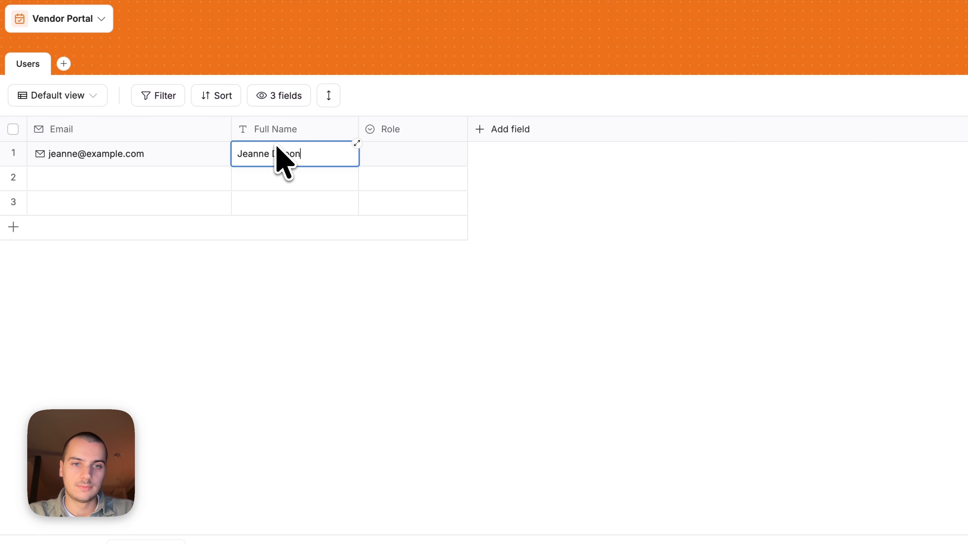
left_click(392, 156)
left_click(408, 240)
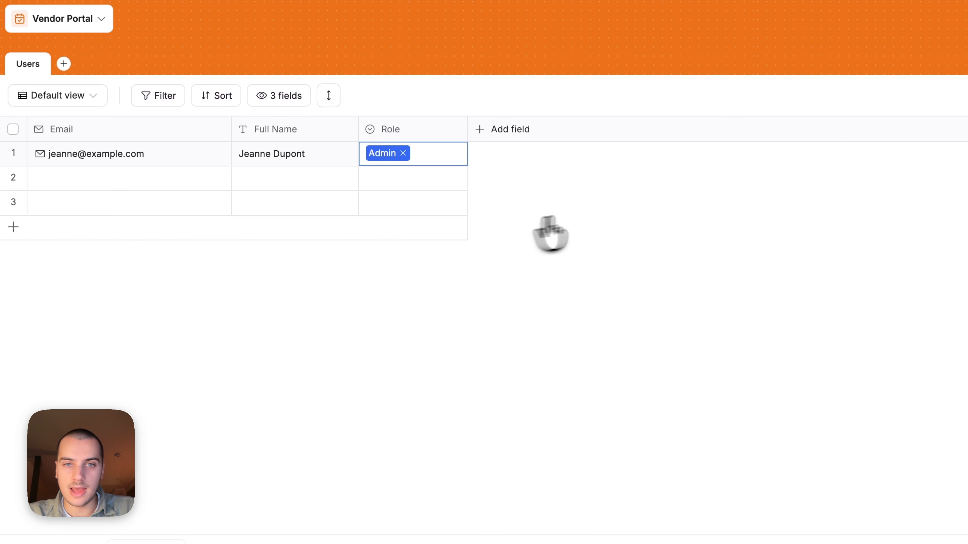
left_click(548, 223)
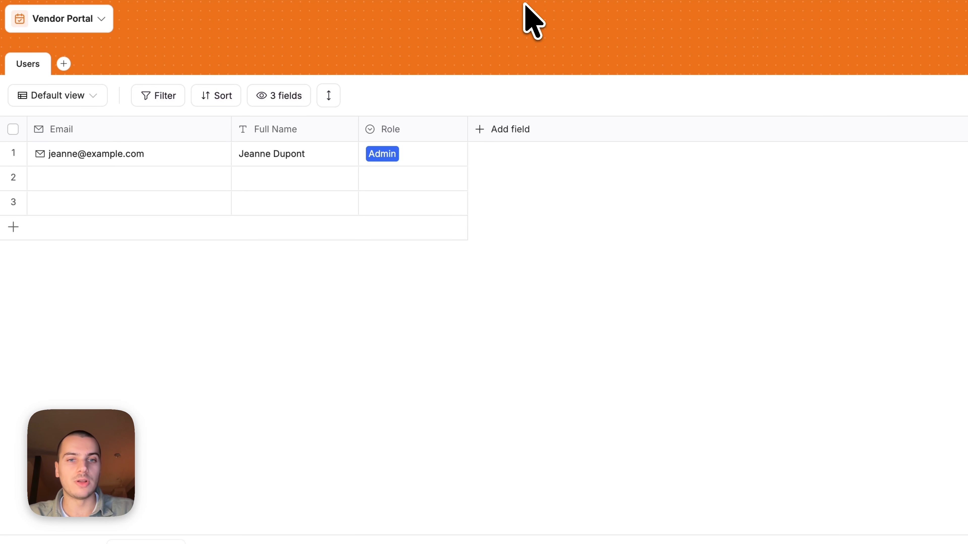
left_click(392, 151)
left_click(588, 186)
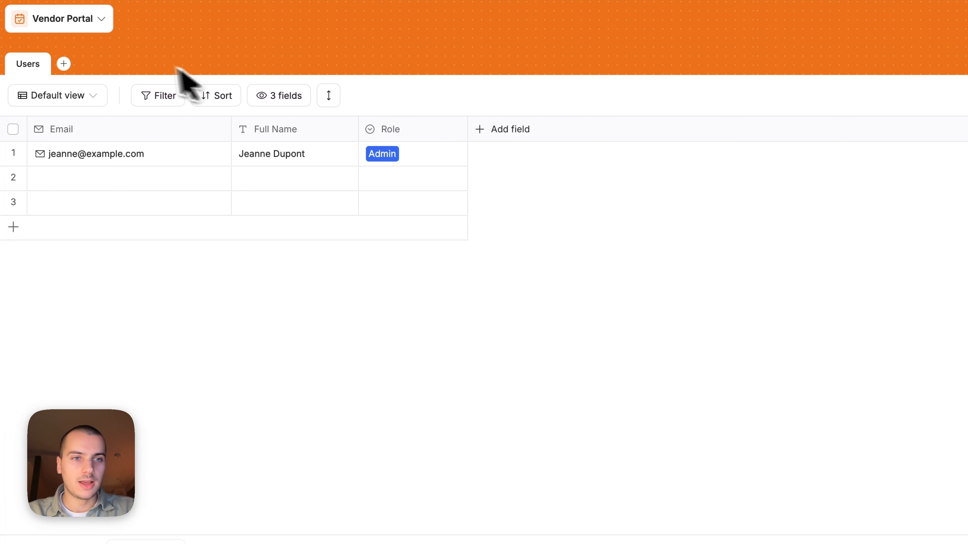
Add blank tables named Vendors and Invoices
left_click(64, 64)
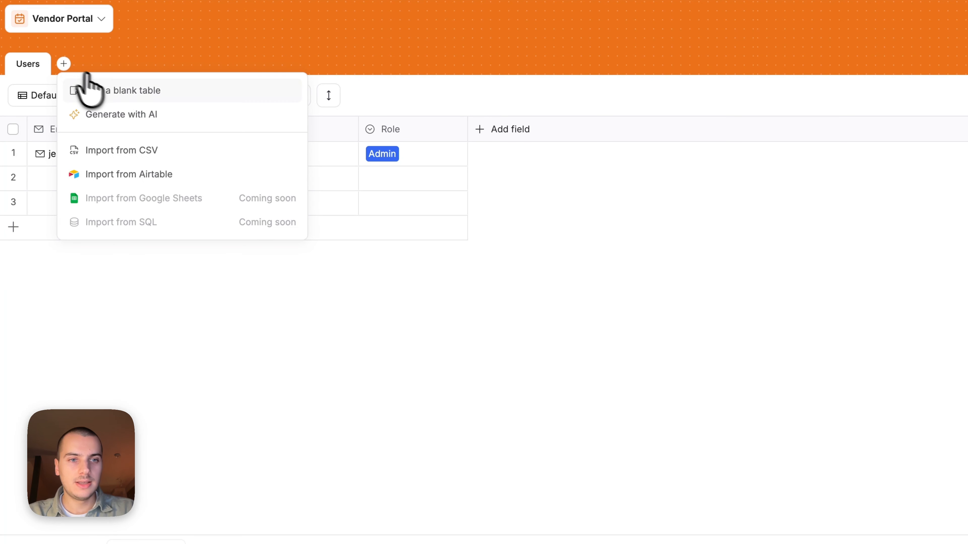
left_click(123, 98)
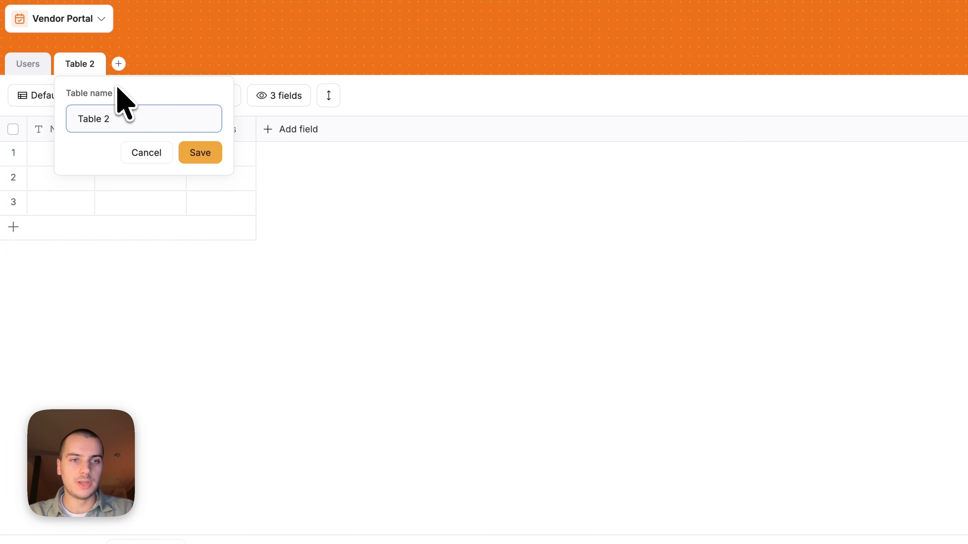
type("Vendors")
key("Return")
left_click(122, 64)
left_click(162, 94)
type("Invoices")
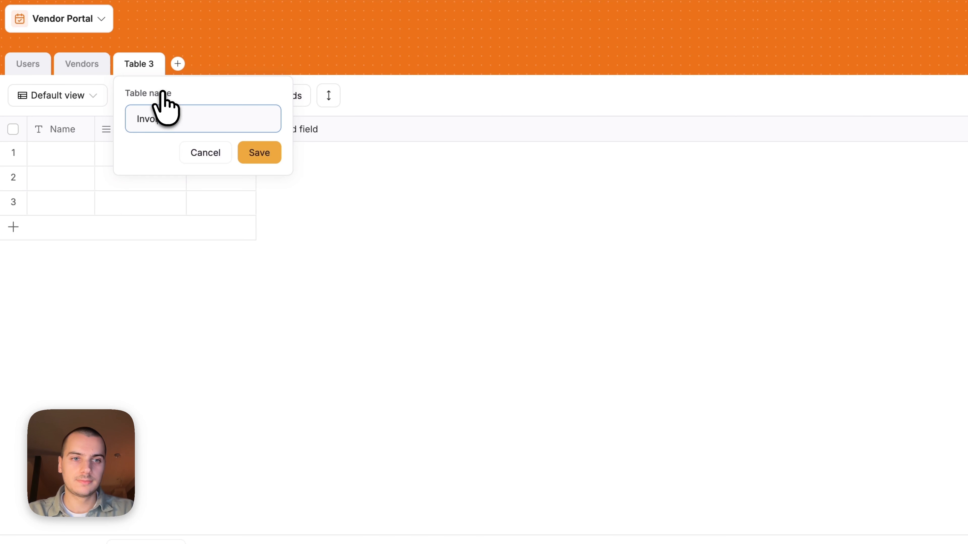
key("Return")
Add blank tables named Tasks and Documents, then return to Users
left_click(182, 64)
left_click(204, 90)
type("Tasks")
key("Return")
left_click(226, 63)
left_click(250, 92)
type("Documents")
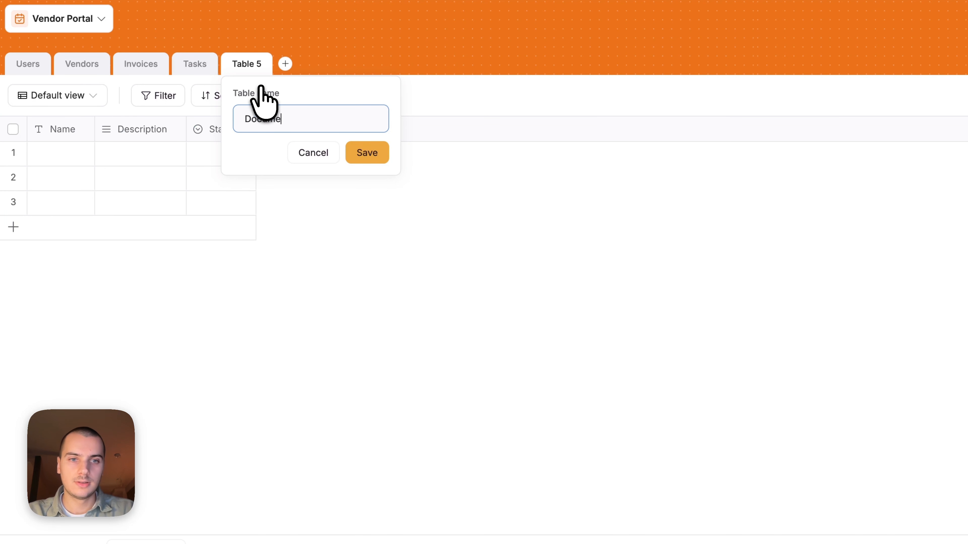
key("Return")
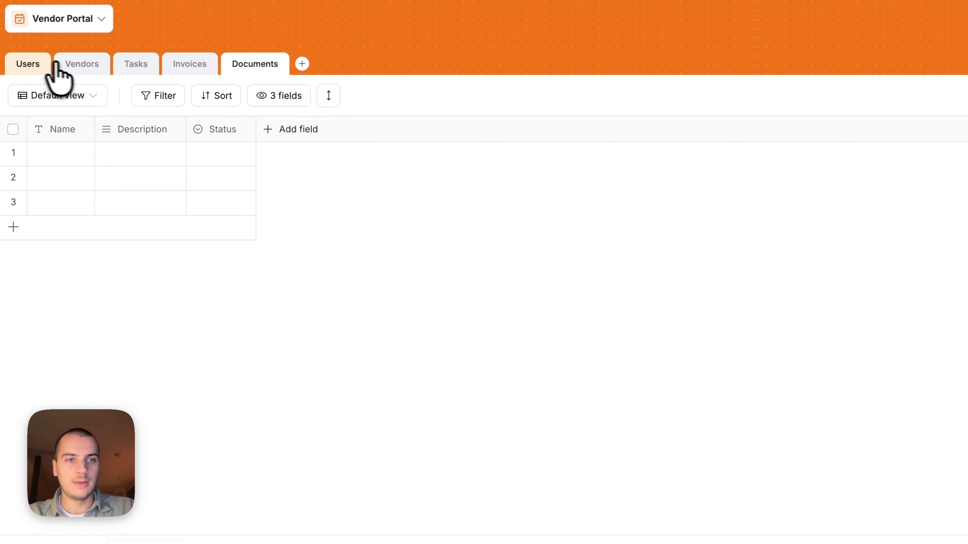
left_click(31, 64)
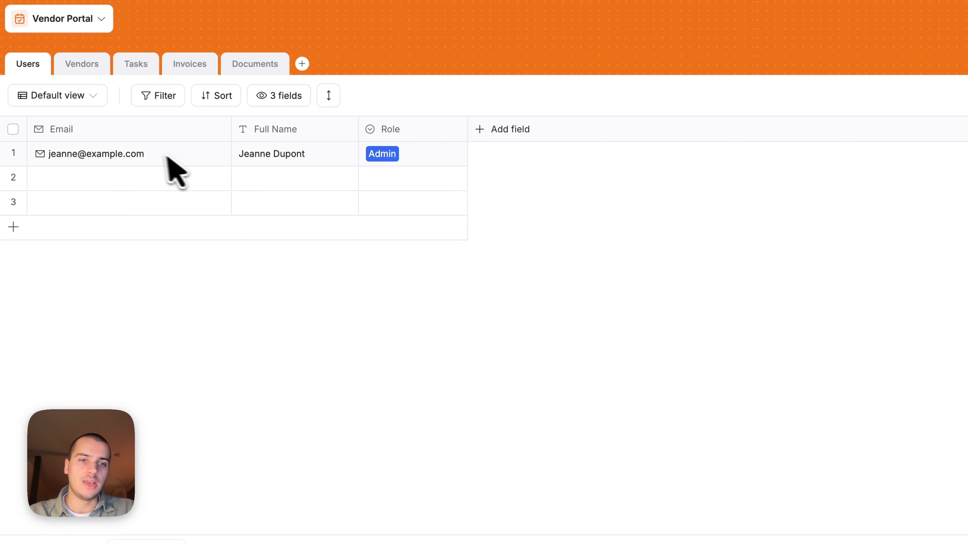
In the Vendors table, widen the Name column and enter Acme Corp in row 1
left_click(157, 157)
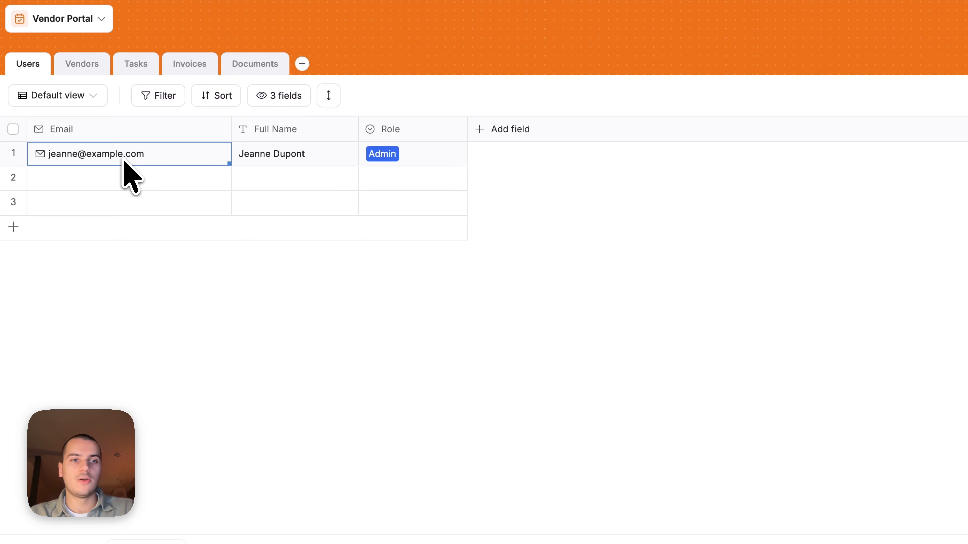
left_click(83, 66)
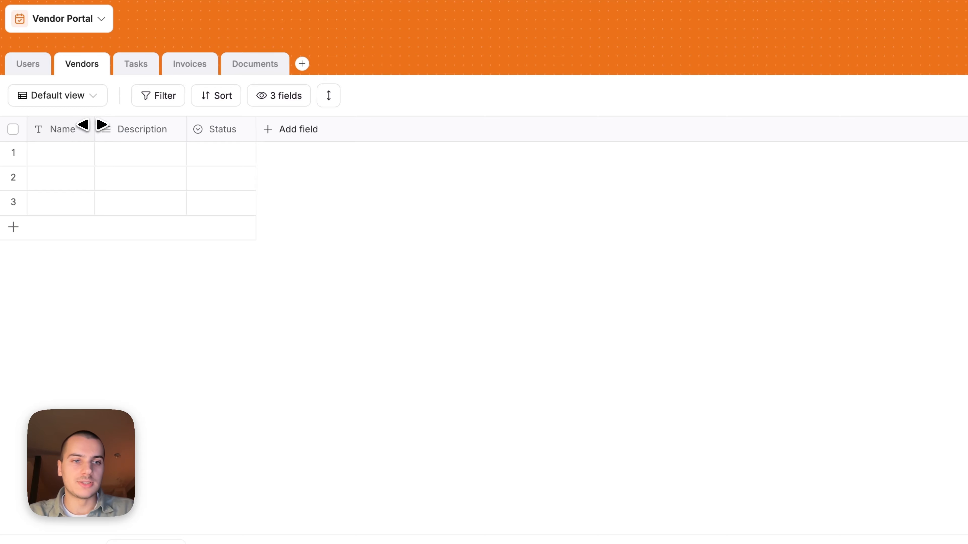
left_click_drag(92, 125, 162, 125)
left_click(84, 152)
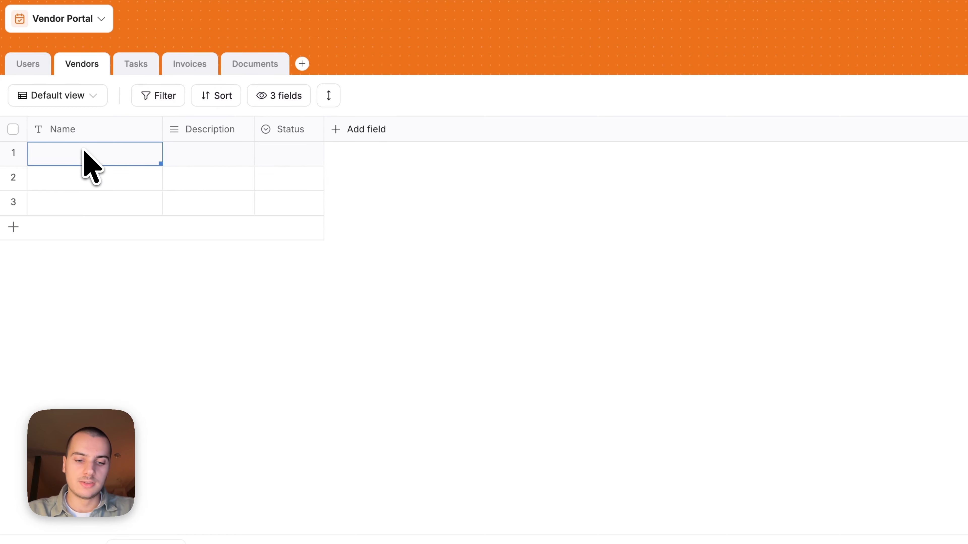
type("Acme Corp")
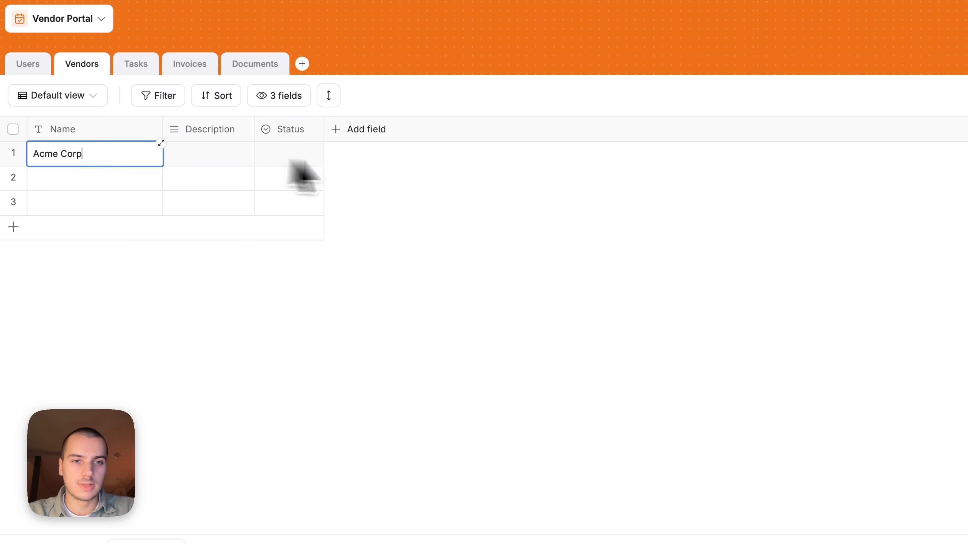
left_click(399, 164)
Add a 'Works at' related-record field on Users linking to one Vendors record
left_click(39, 68)
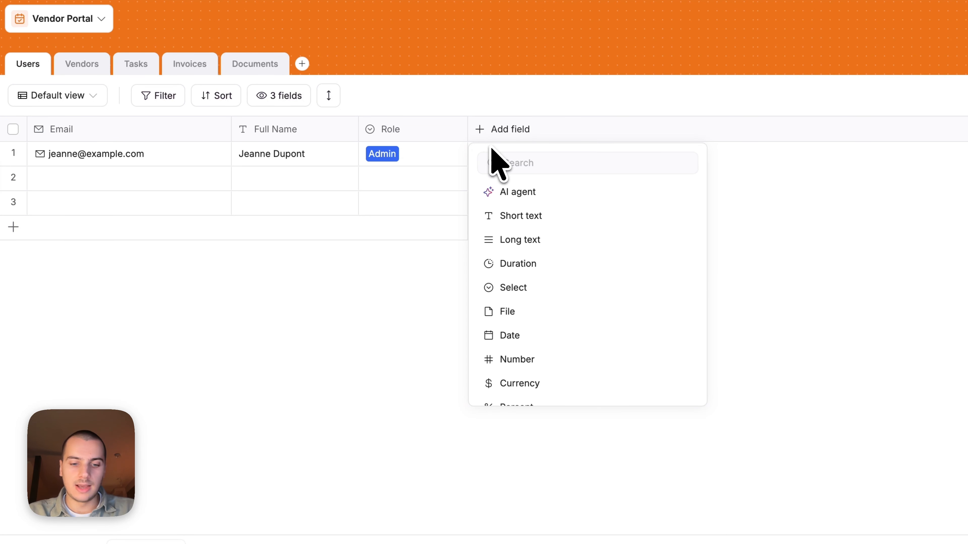
type("rela")
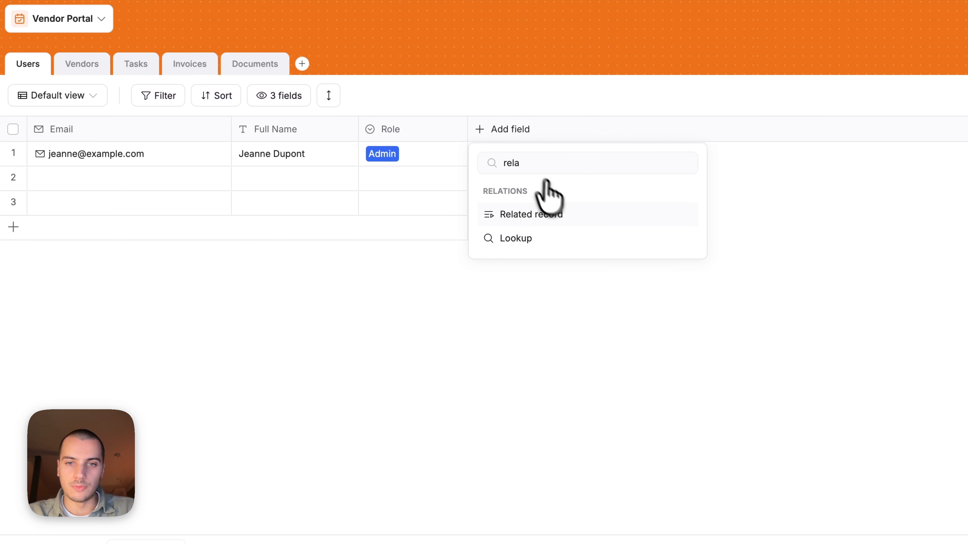
left_click(562, 214)
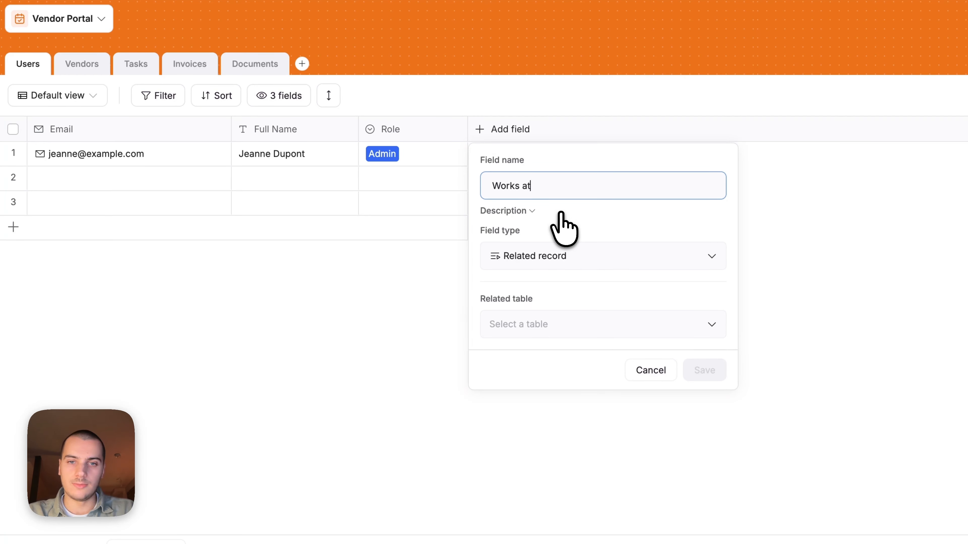
type("Works at")
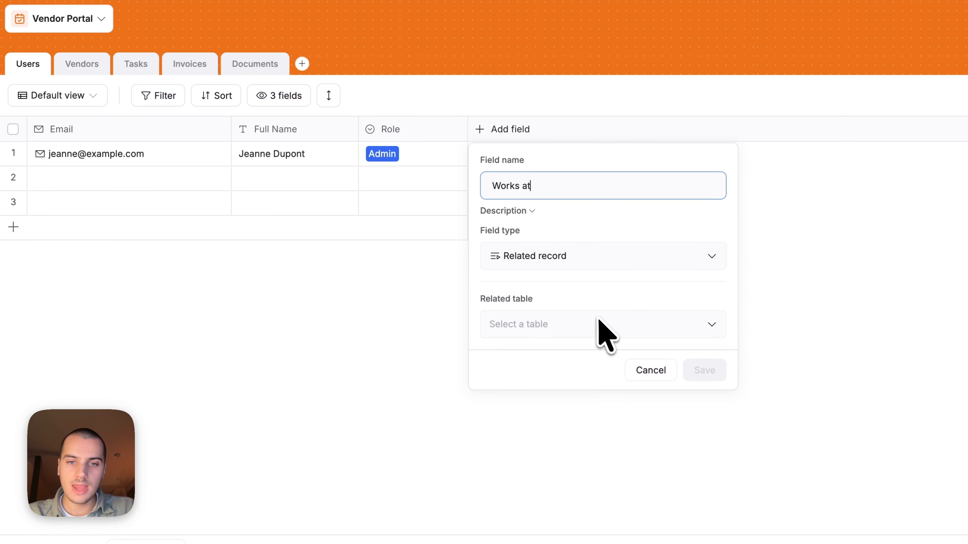
left_click(527, 328)
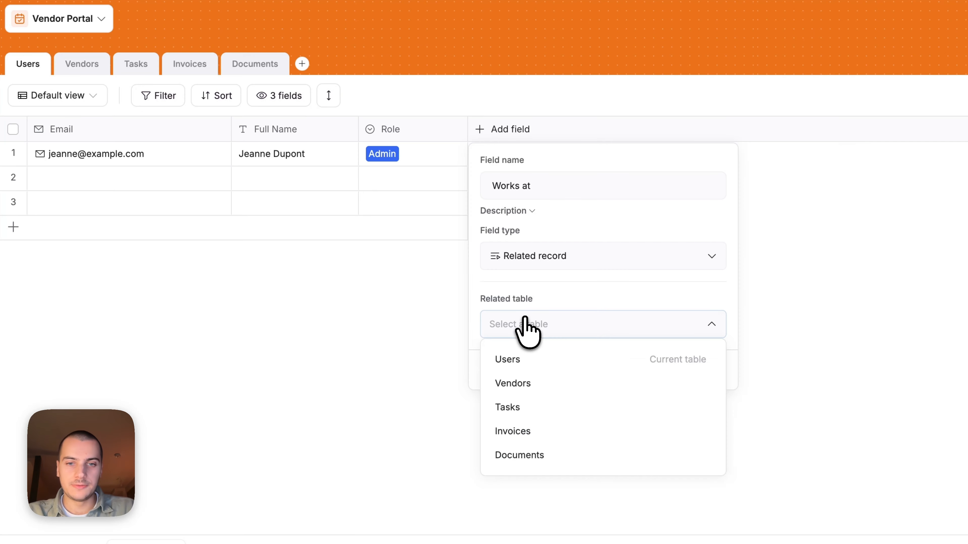
left_click(530, 383)
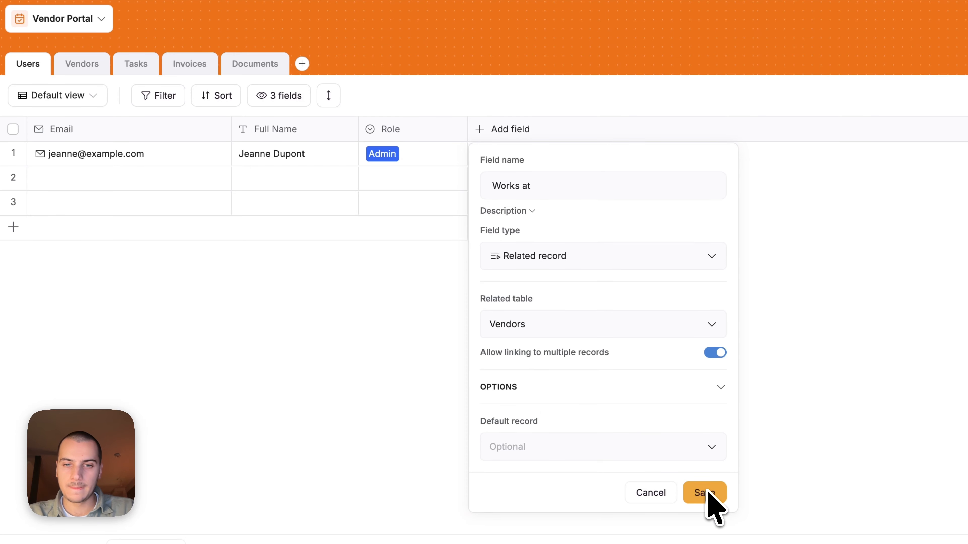
left_click(714, 352)
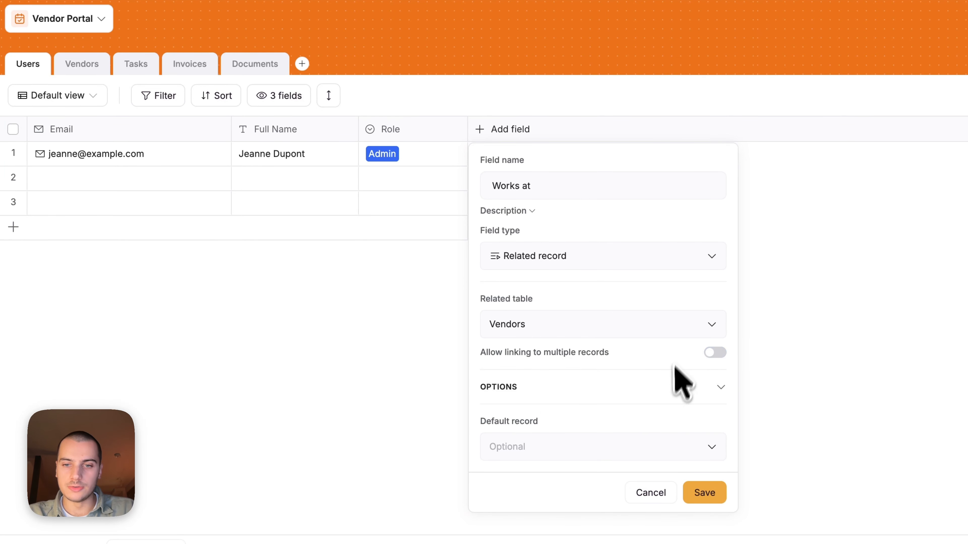
left_click(692, 483)
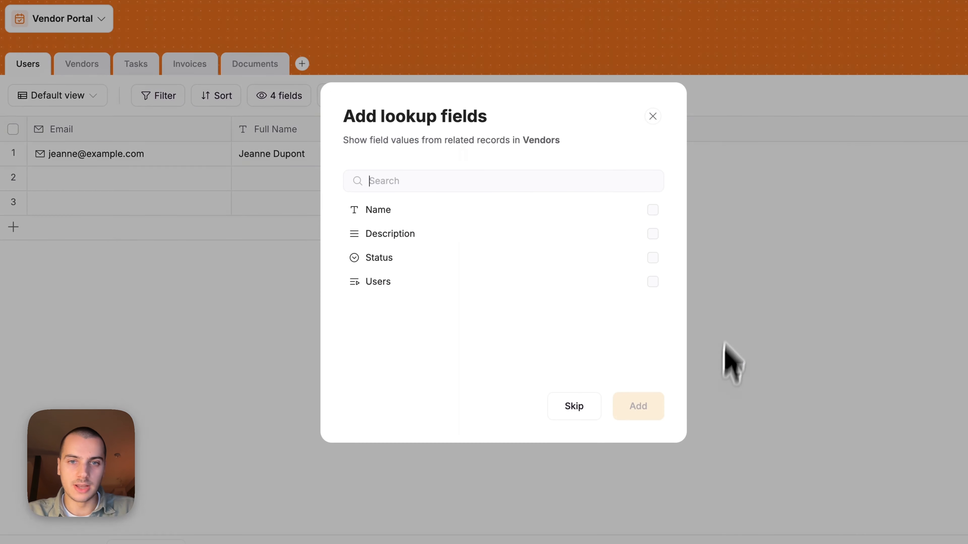
Skip lookups, link the first user to Acme Corp, and change their Role to Vendor
left_click(569, 406)
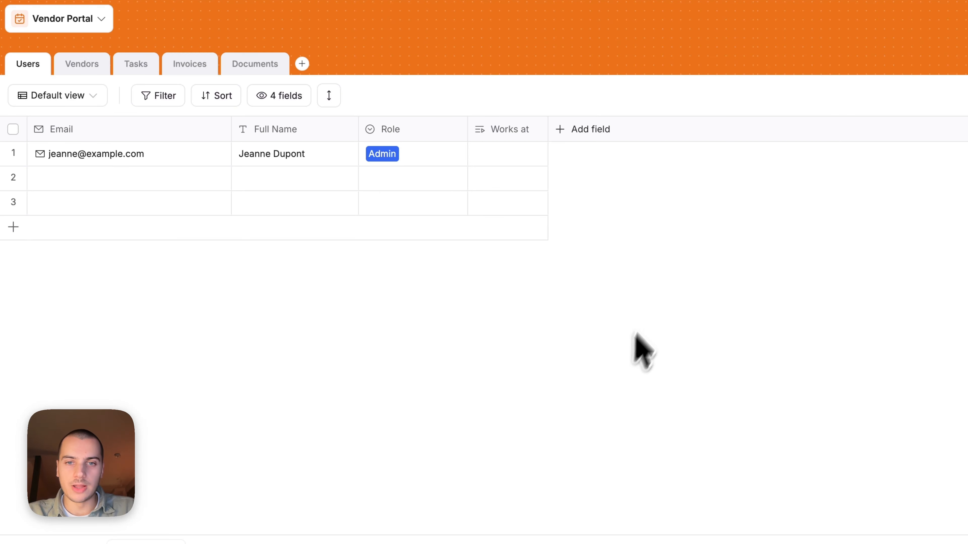
left_click(509, 156)
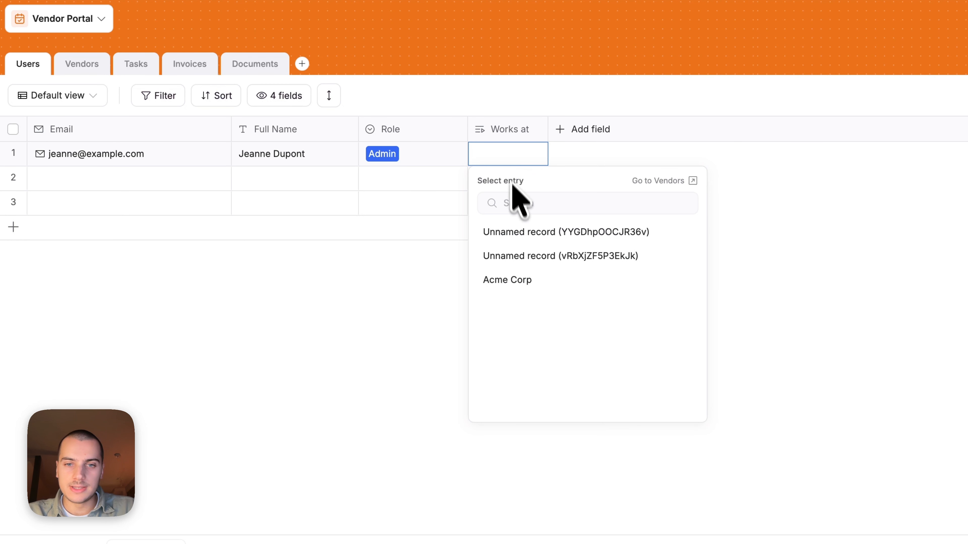
left_click(519, 281)
left_click_drag(548, 130, 575, 130)
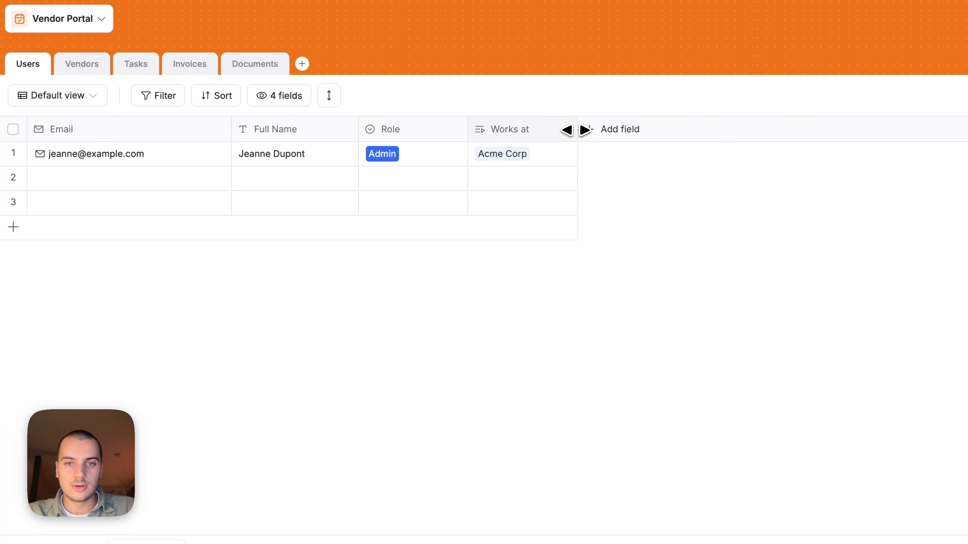
left_click(388, 152)
left_click(396, 264)
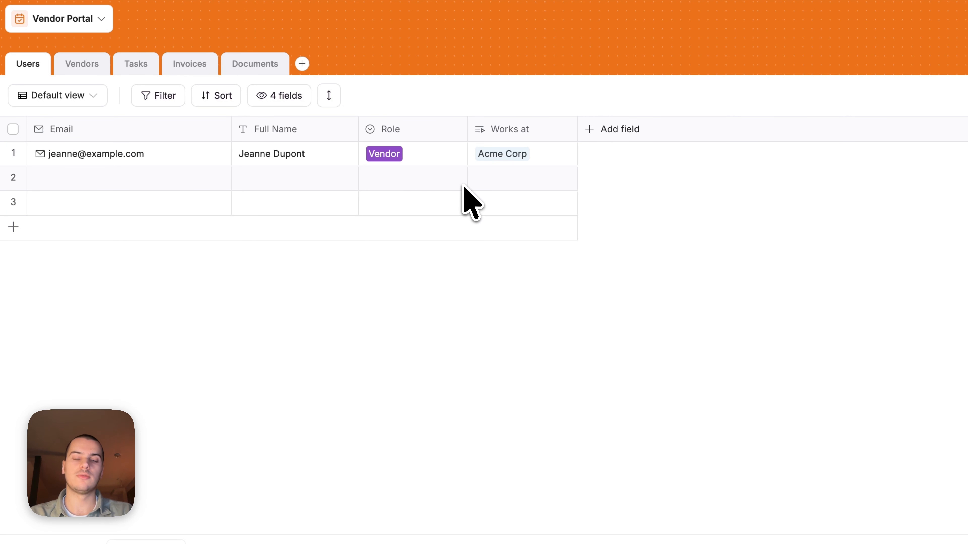
In Vendors, add a lookup of the linked users' Full Name
left_click(84, 78)
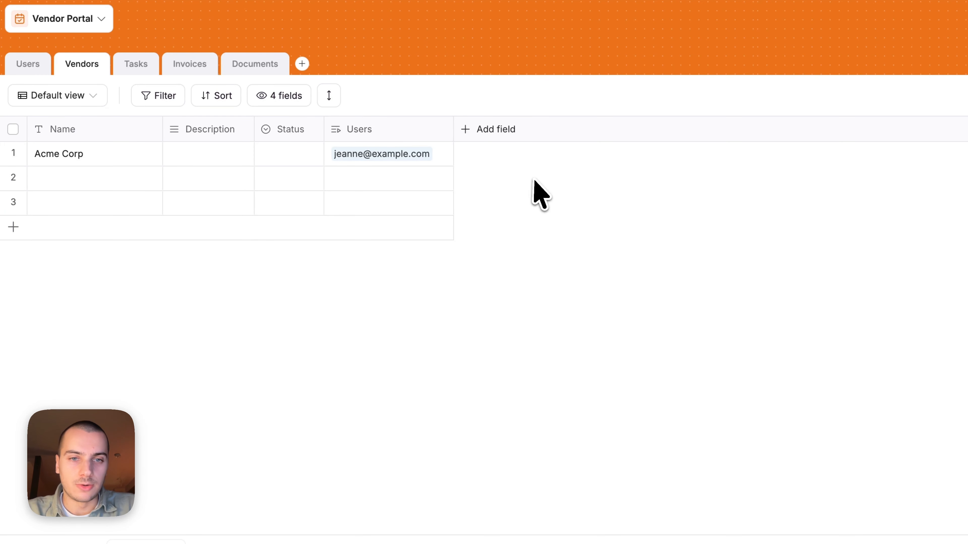
left_click(399, 129)
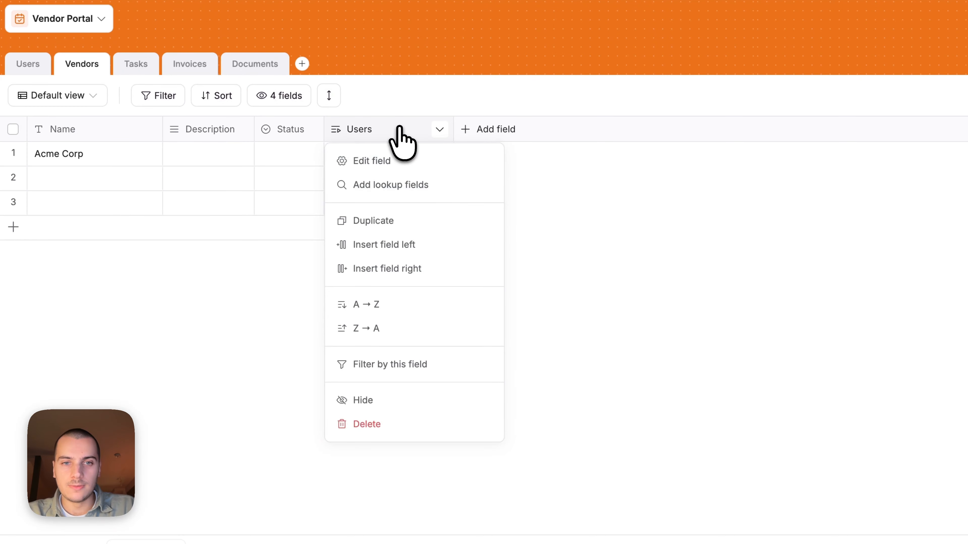
left_click(392, 186)
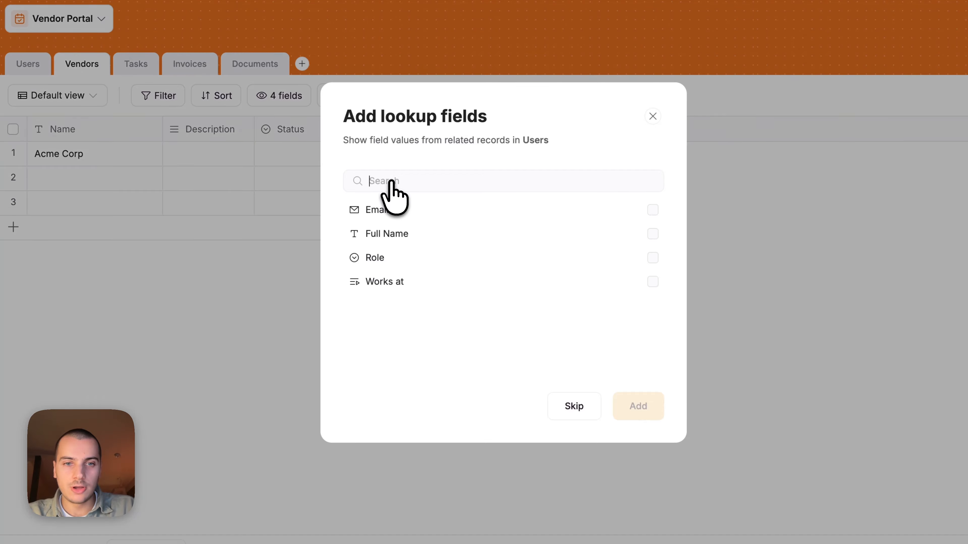
left_click(435, 231)
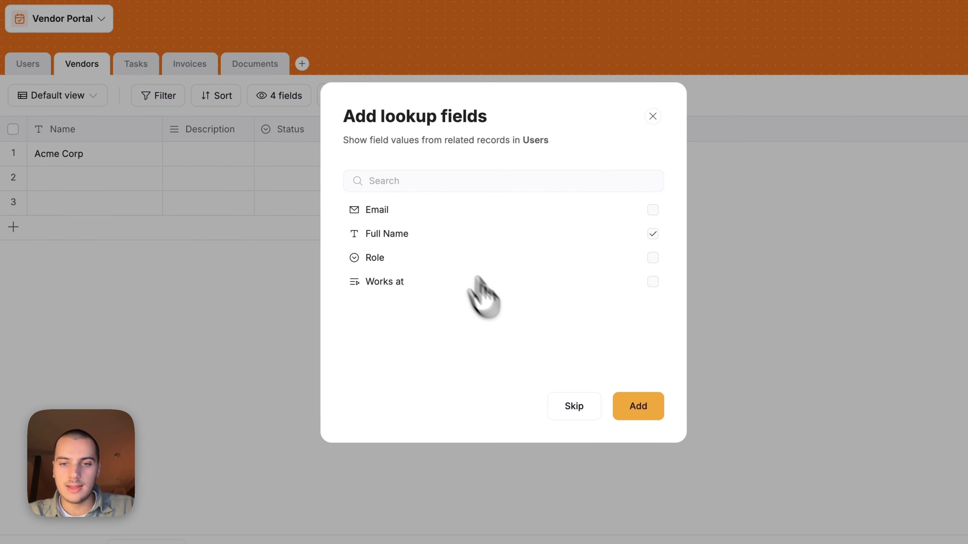
left_click(624, 403)
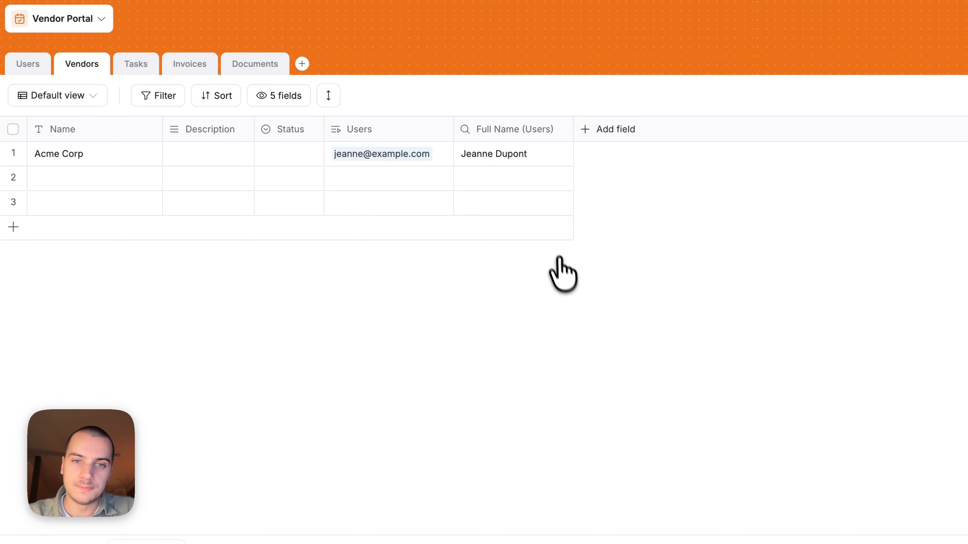
Rename the lookup column to 'Full names of the team' and return to Users
left_click(499, 126)
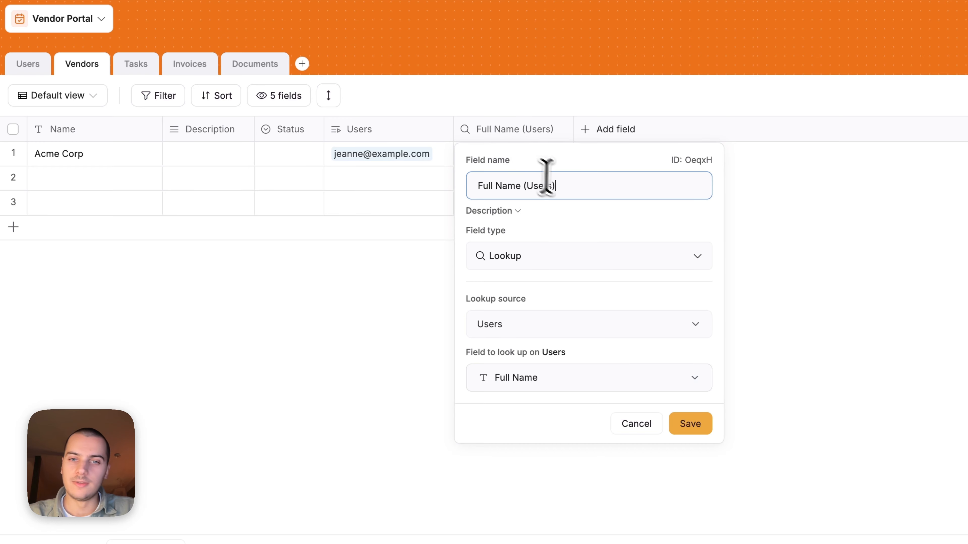
left_click_drag(555, 186, 439, 187)
type("Full names")
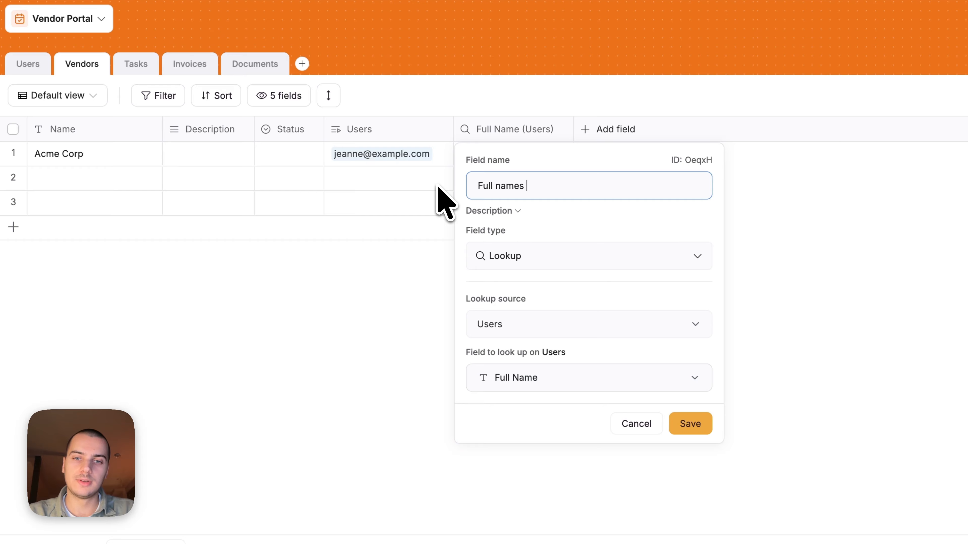
type(" of the team")
key("Return")
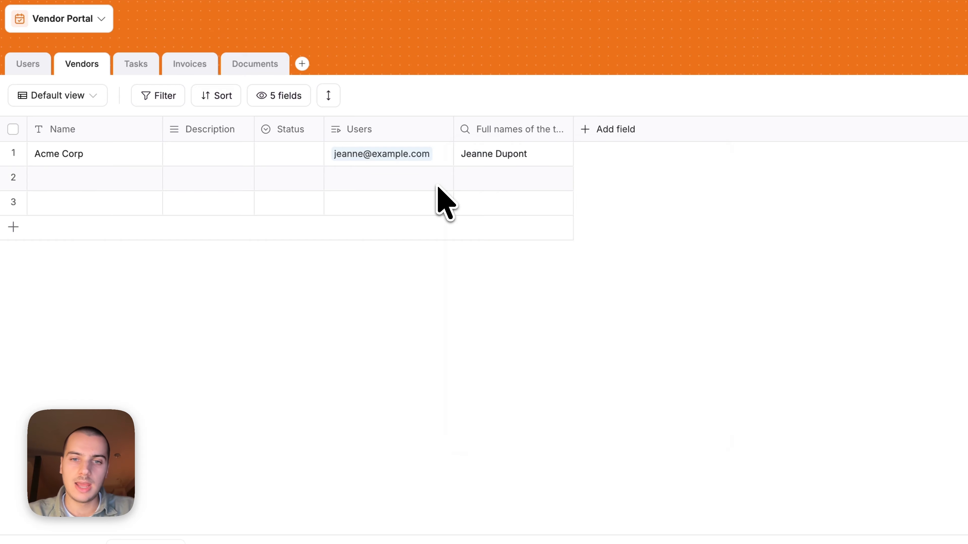
left_click(32, 69)
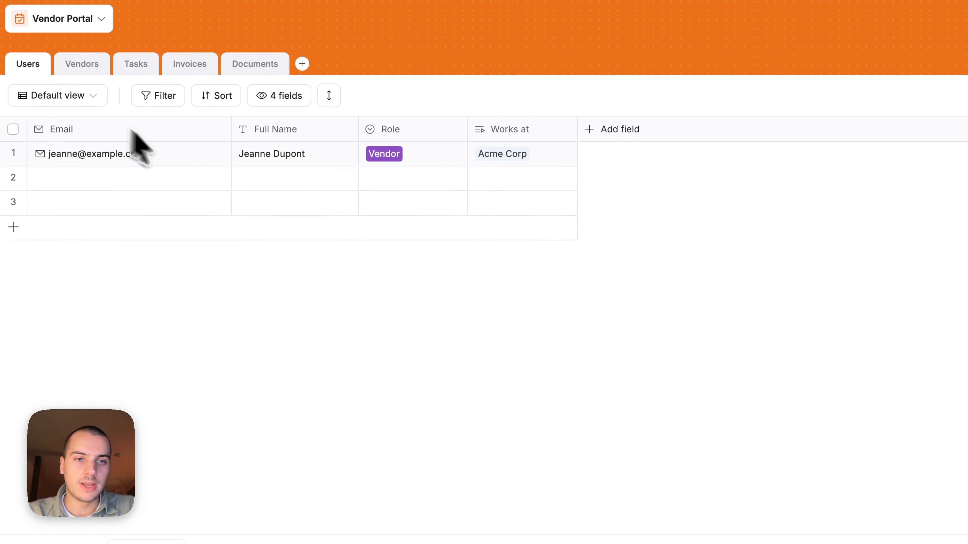
Enter the second user's full name, set Role to Vendor, and paste Acme Corp into Works at
left_click(251, 179)
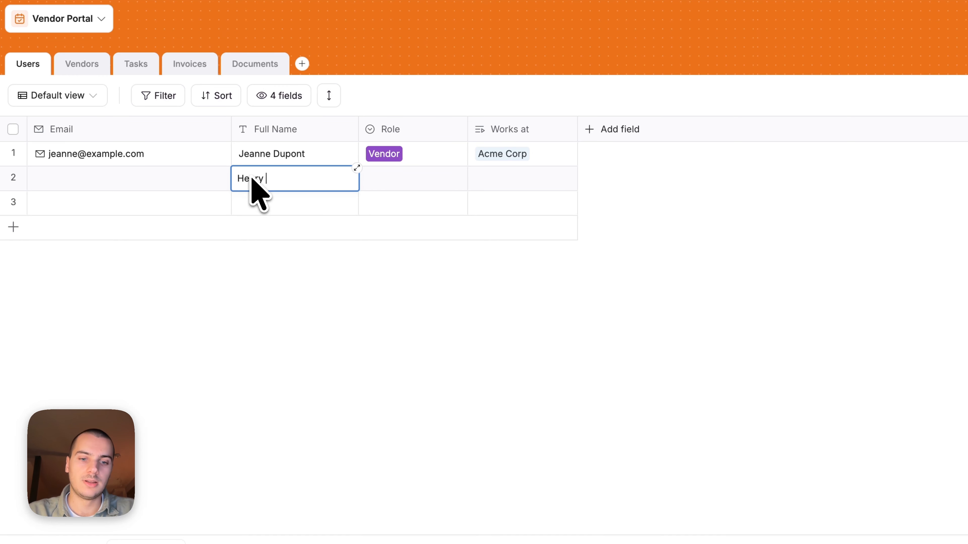
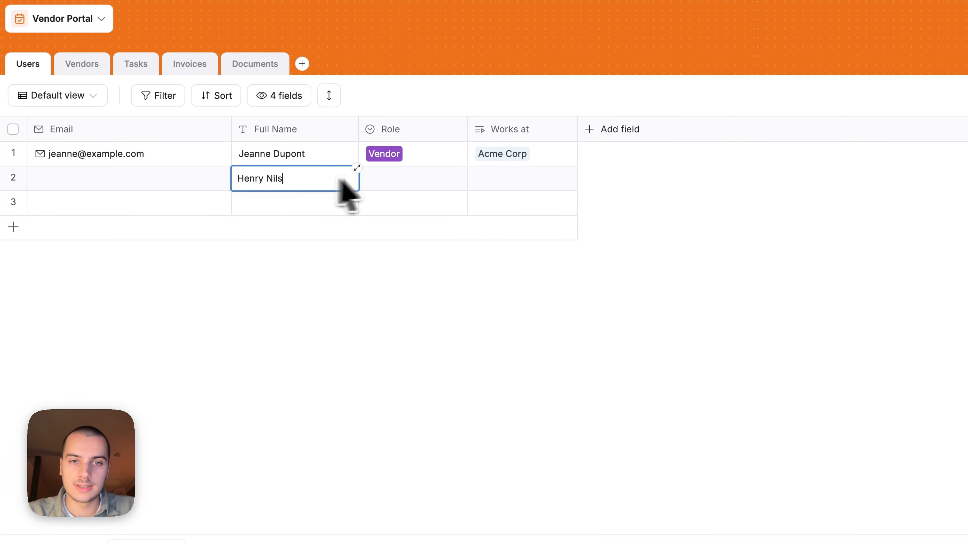
left_click(389, 187)
left_click(389, 187)
left_click(427, 282)
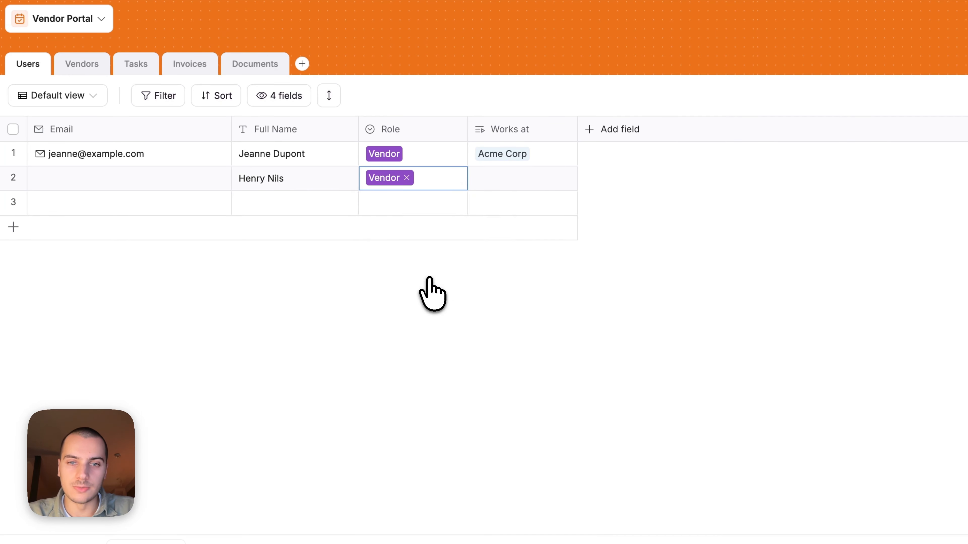
left_click(521, 161)
key("super+c")
left_click(512, 177)
key("super+v")
left_click(673, 194)
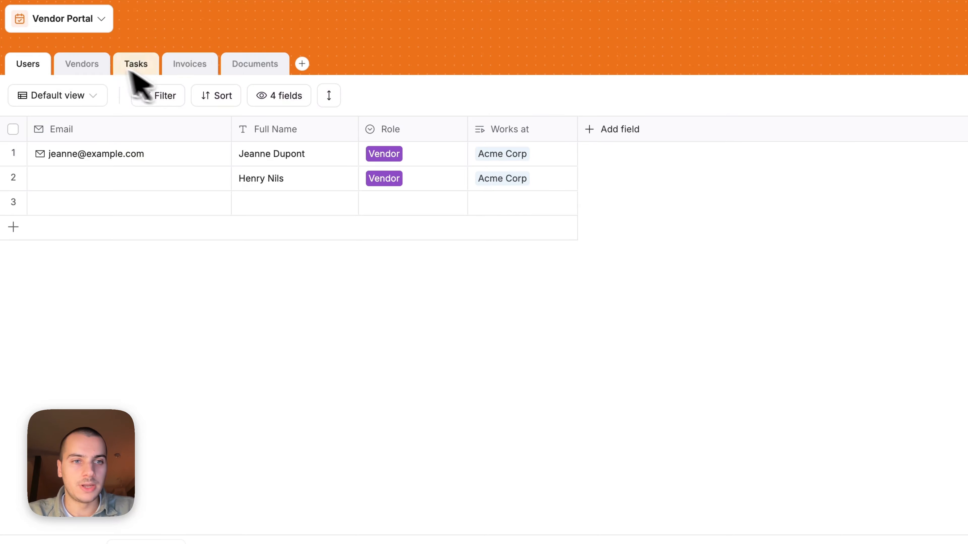
In Vendors, expand Acme Corp's team names lookup to confirm it lists both users
left_click(92, 64)
left_click(647, 156)
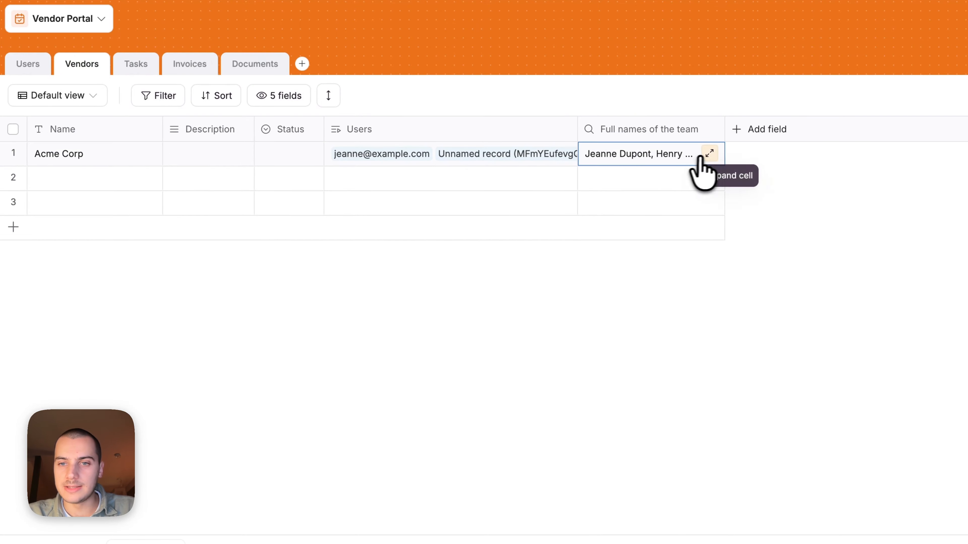
left_click(709, 154)
left_click(773, 272)
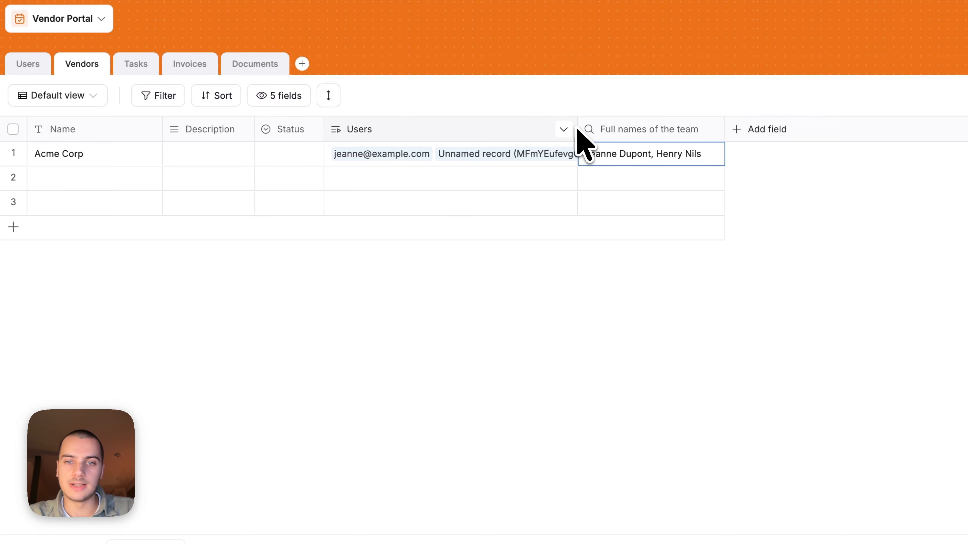
Widen the Users column and delete the team names lookup field
left_click_drag(578, 134, 613, 130)
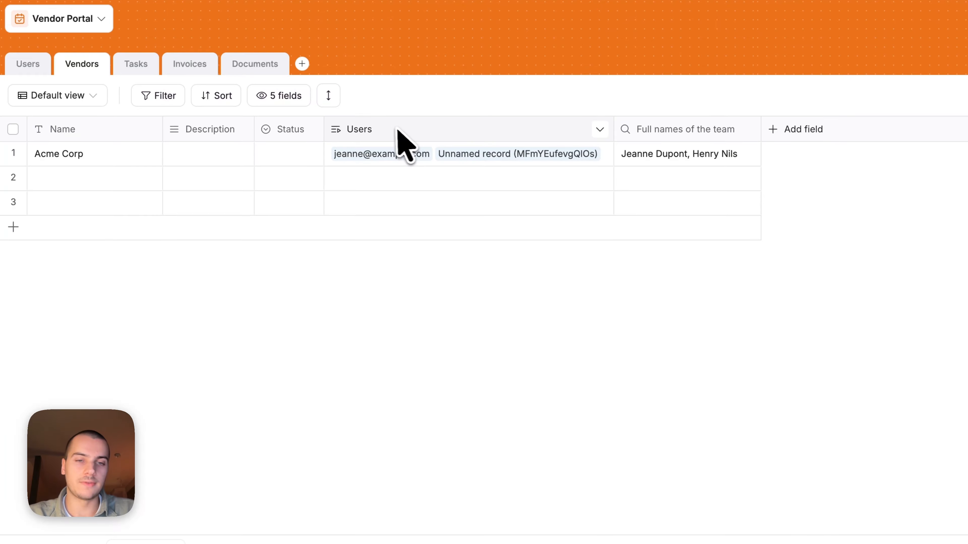
left_click(647, 131)
left_click(674, 399)
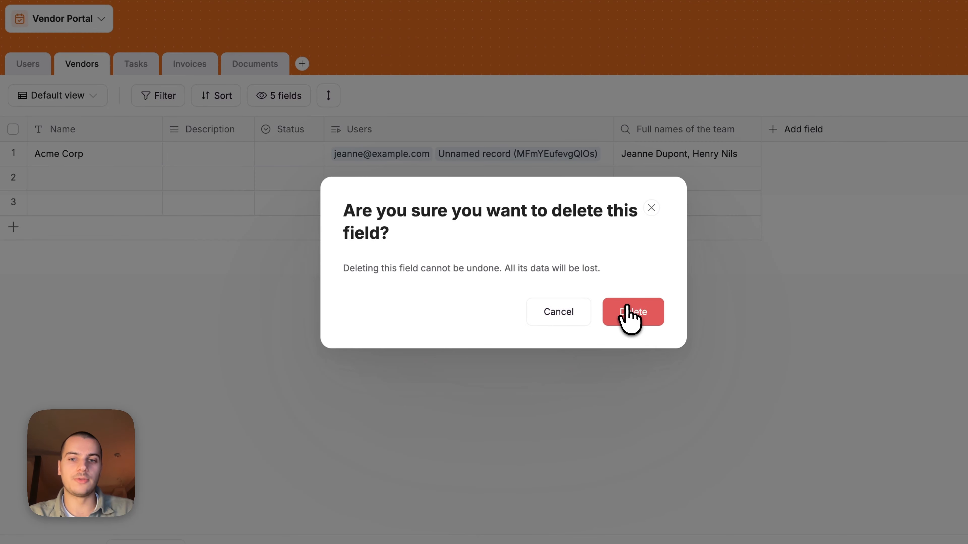
left_click(626, 314)
In the Users table, inspect the Role field settings for the Admin and Vendor options
left_click(29, 65)
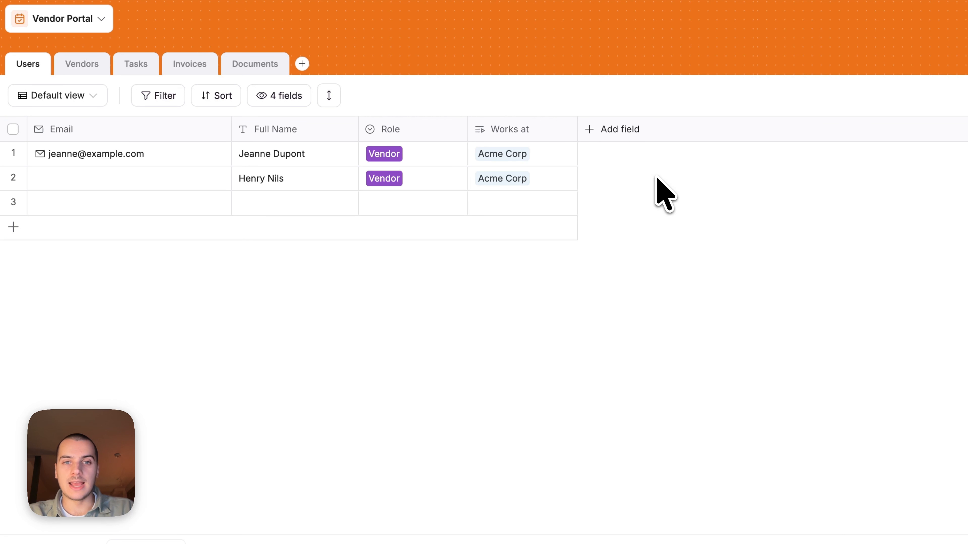
left_click(388, 202)
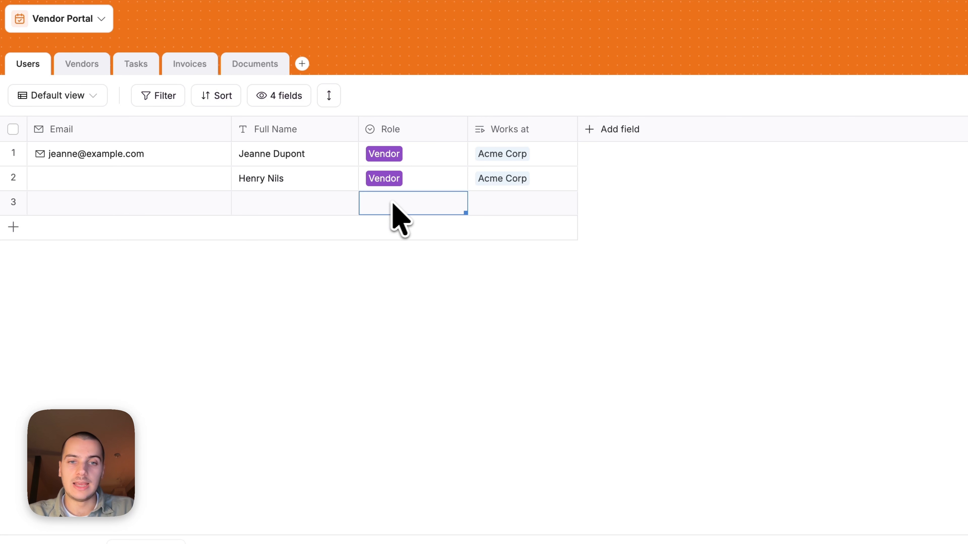
left_click(398, 136)
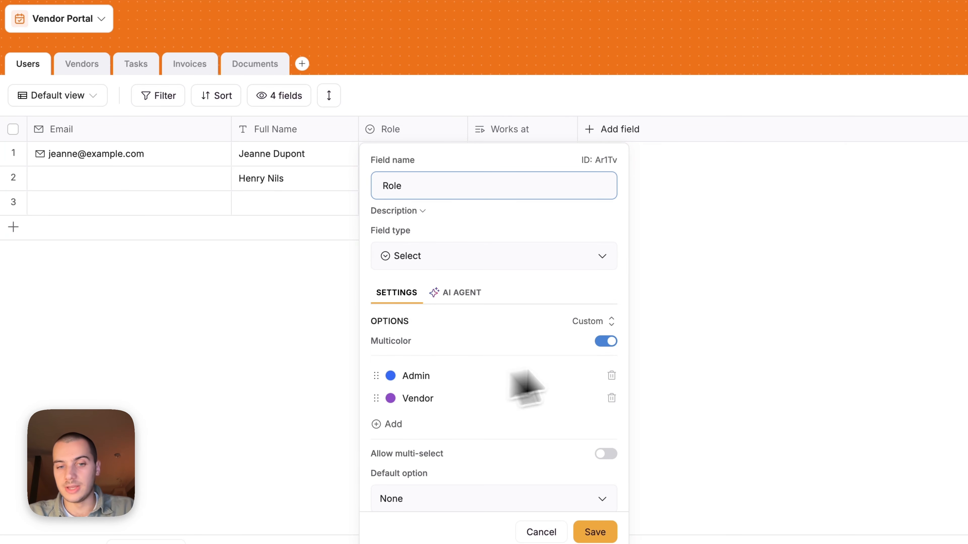
left_click(714, 349)
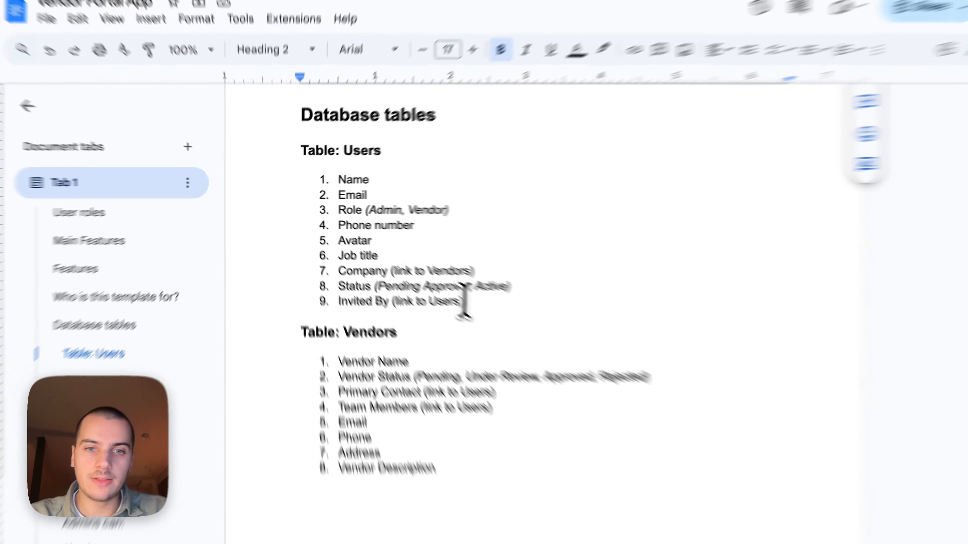
Review the spec doc's planned Users fields and highlight the 'Phone number' entry
left_click_drag(382, 269, 391, 276)
left_click_drag(465, 331, 339, 182)
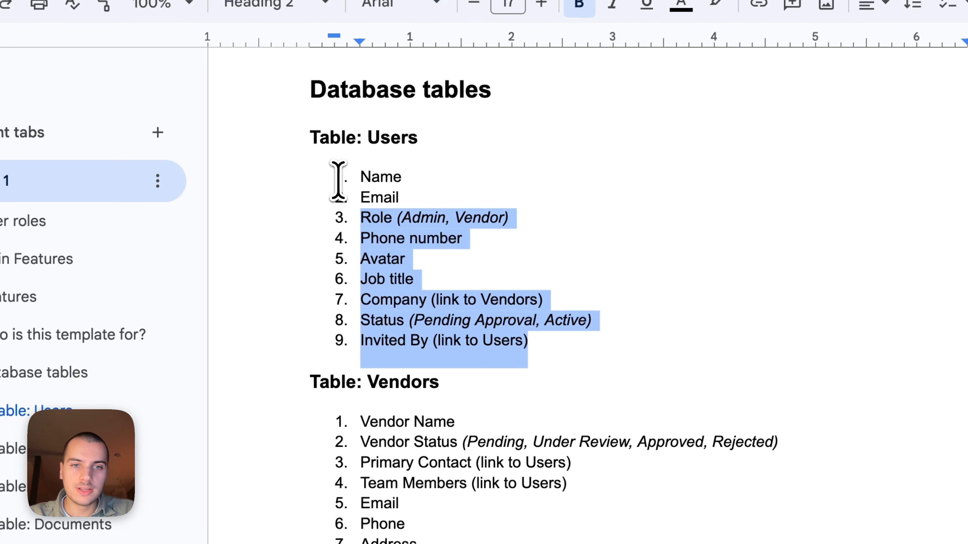
left_click(419, 239)
scroll(421, 240, "down", 1)
scroll(421, 240, "down", 20)
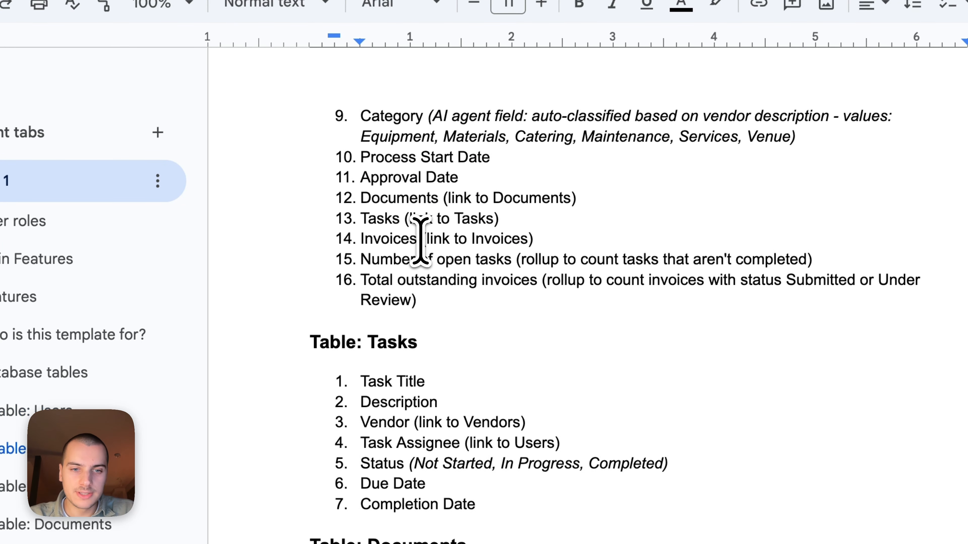
scroll(421, 240, "up", 8)
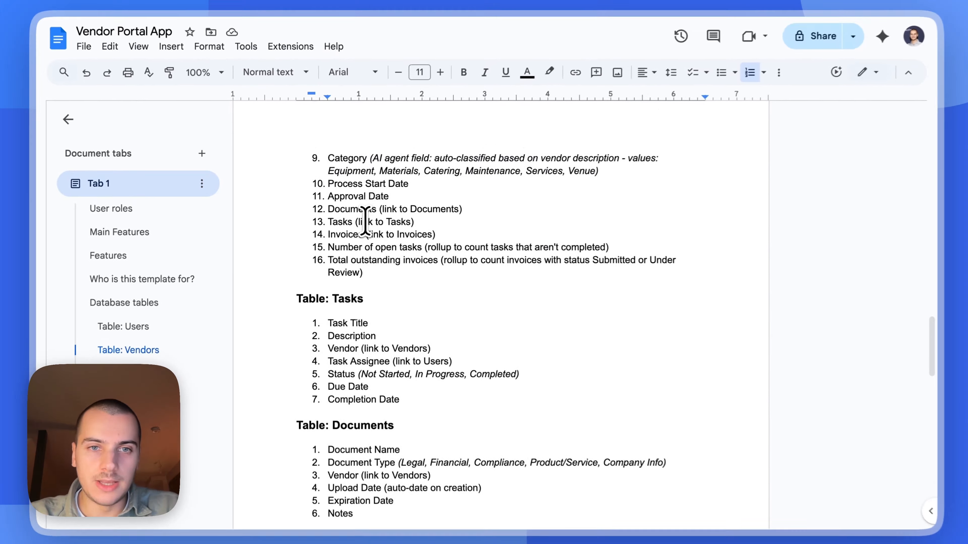
scroll(365, 221, "up", 12)
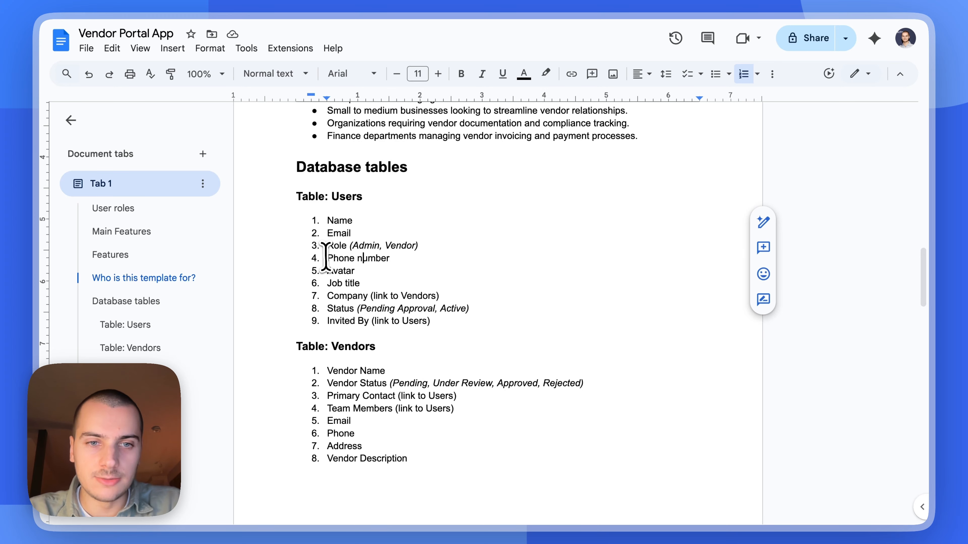
left_click_drag(322, 260, 447, 260)
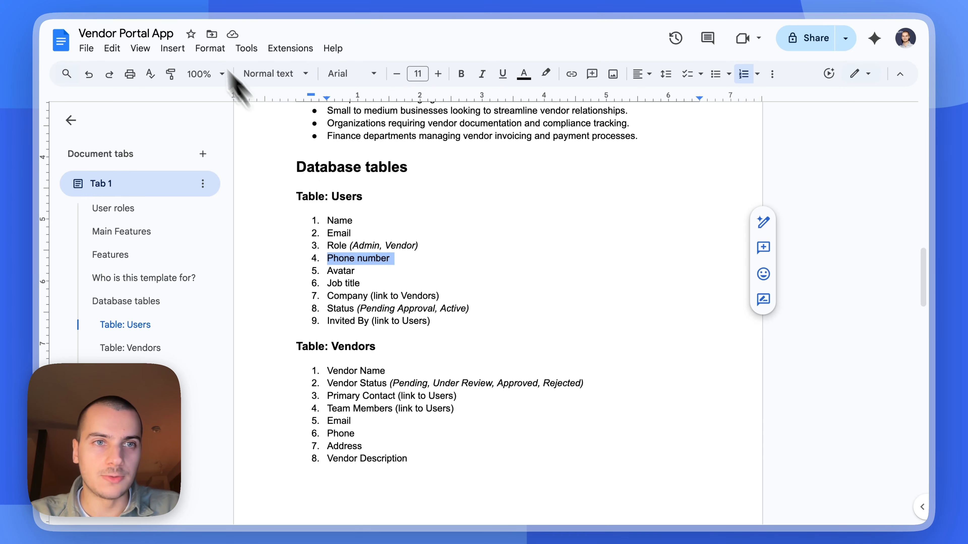
left_click(163, 2)
Add a Phone number field to Users and verify it uses the international format
left_click(627, 142)
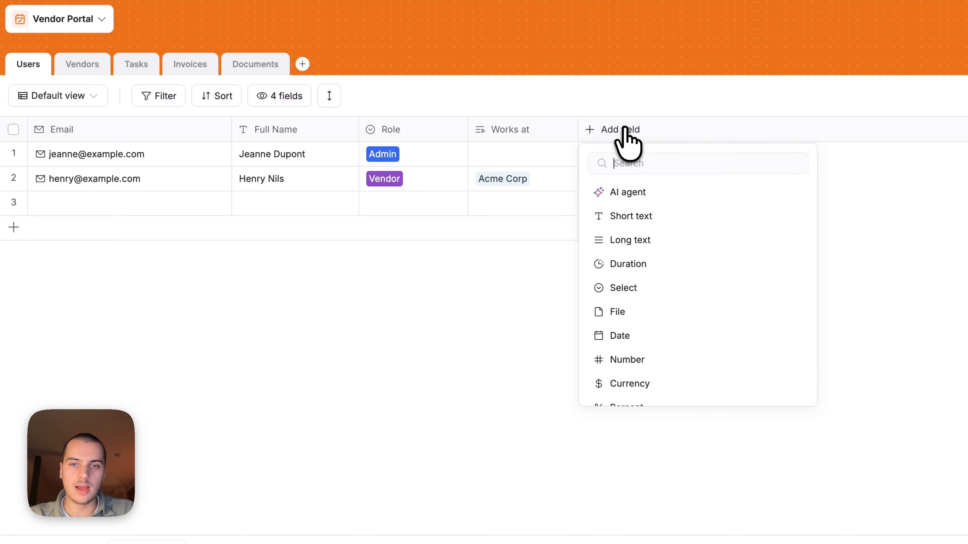
type("phon")
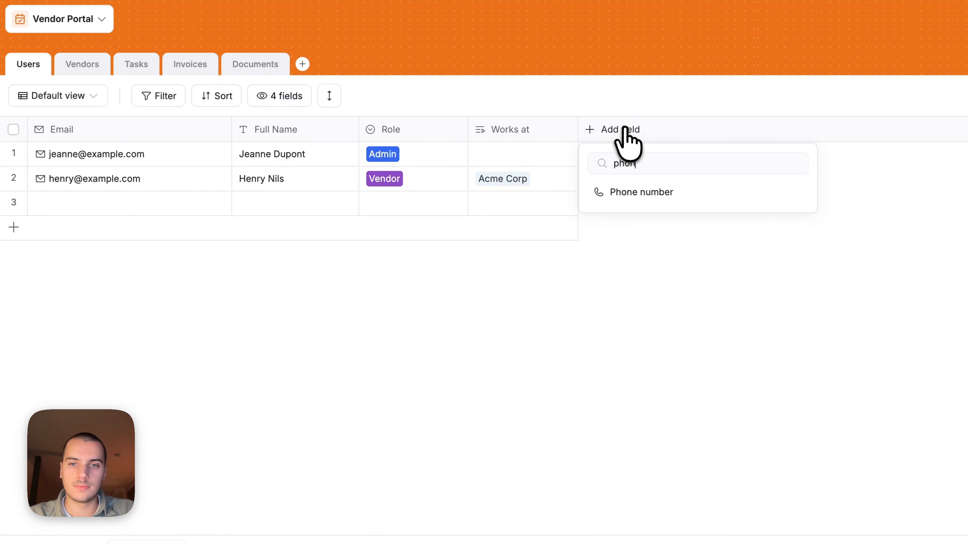
left_click(641, 191)
type("Ph")
key("BackSpace")
key("BackSpace")
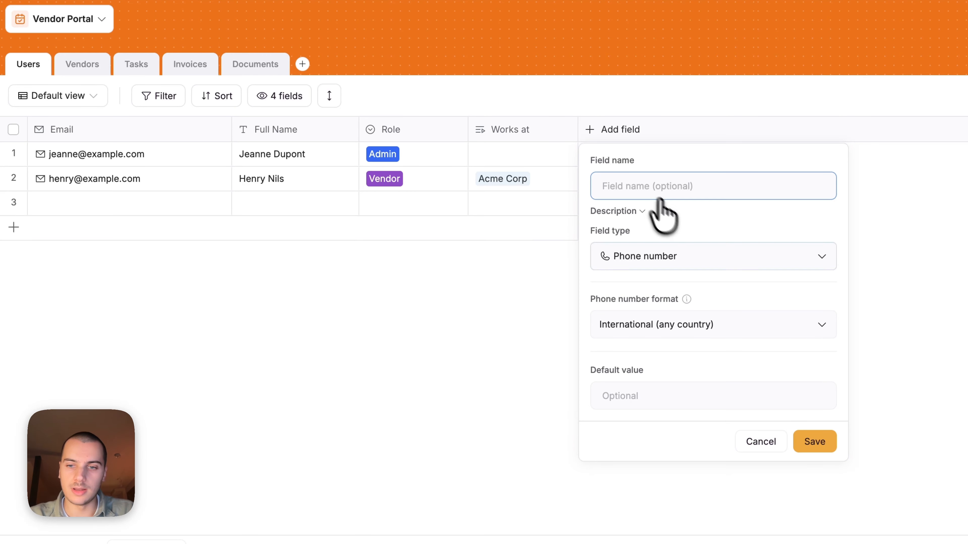
left_click(815, 440)
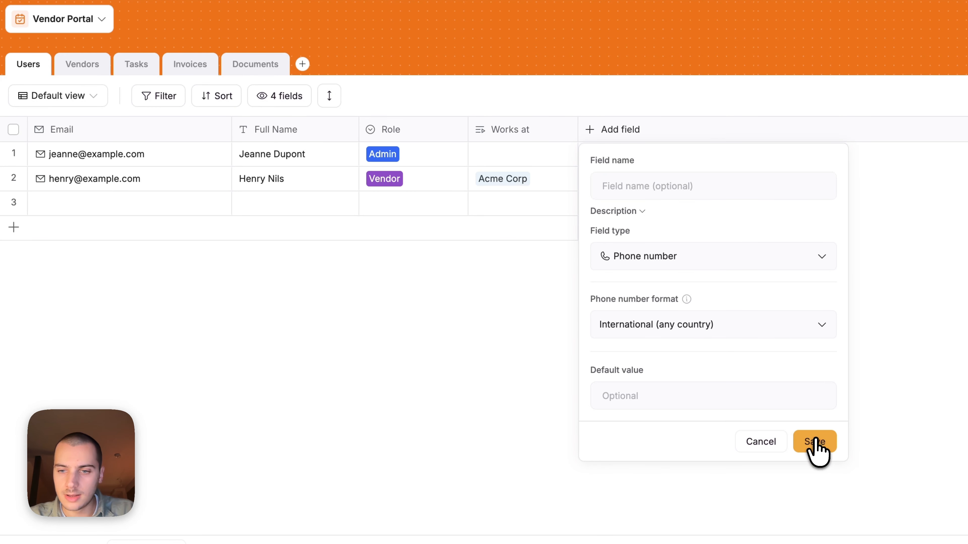
left_click(612, 184)
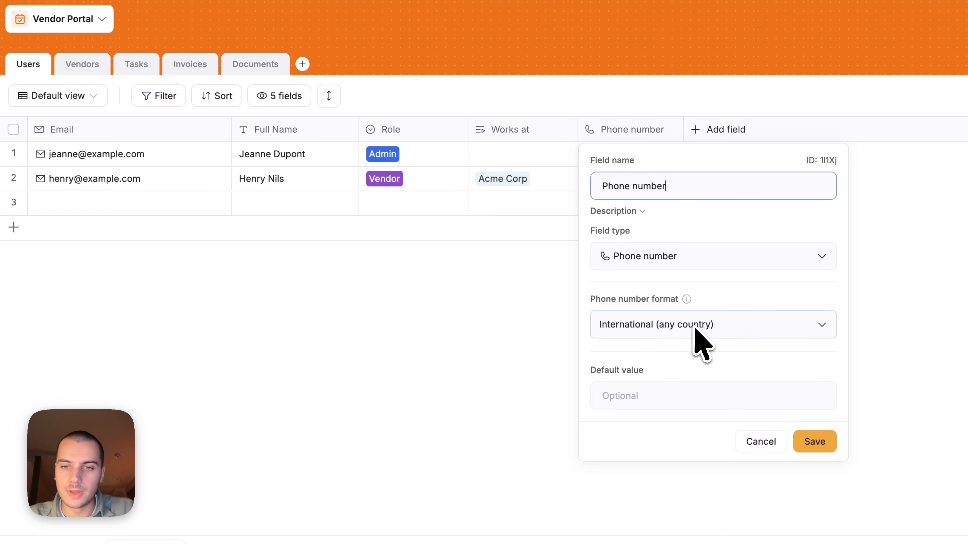
left_click(760, 442)
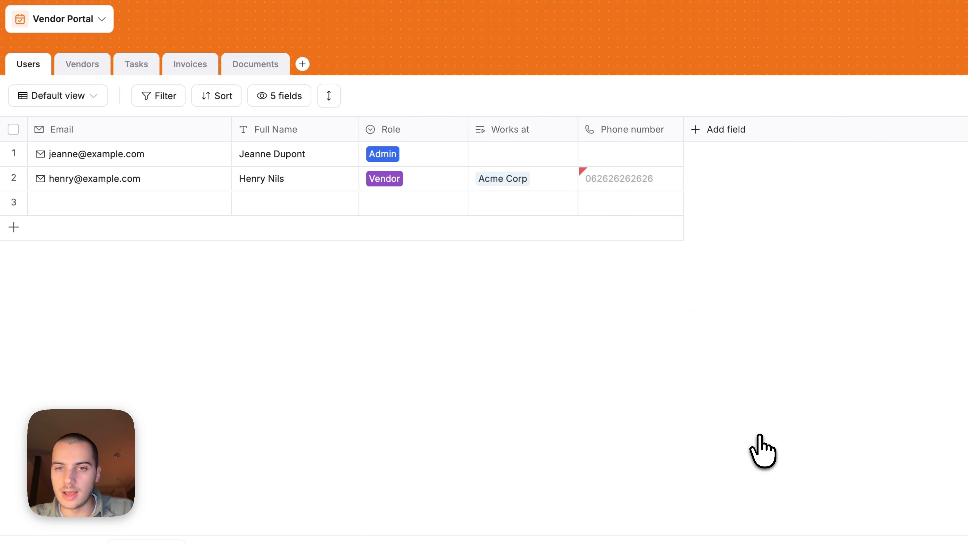
left_click(648, 188)
left_click(804, 202)
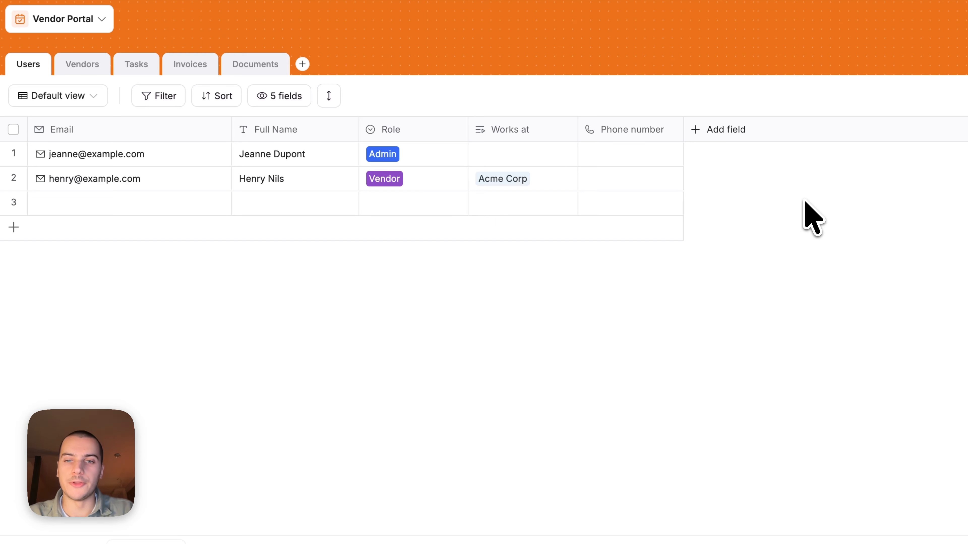
Create a File field named 'Avatar' in the Users table
left_click(723, 134)
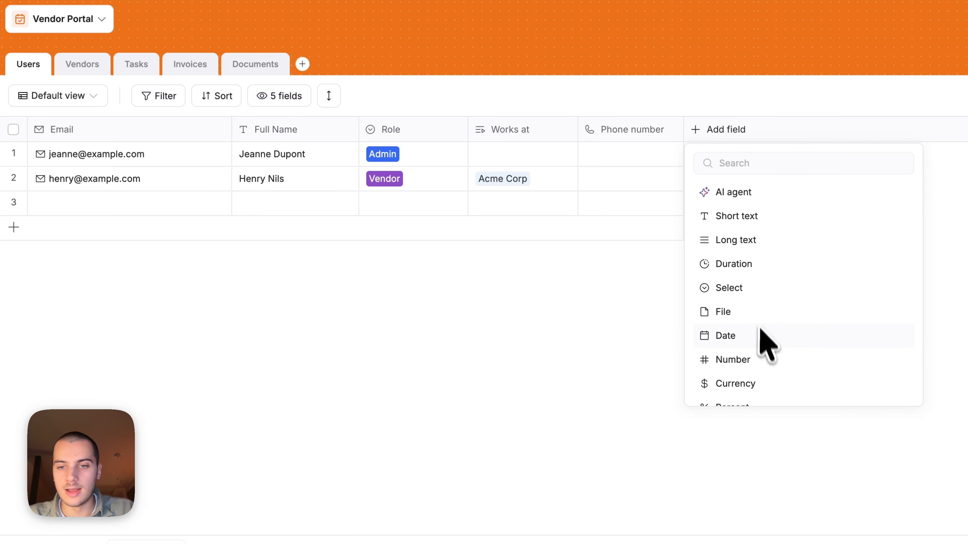
scroll(760, 342, "down", 5)
scroll(763, 344, "down", 3)
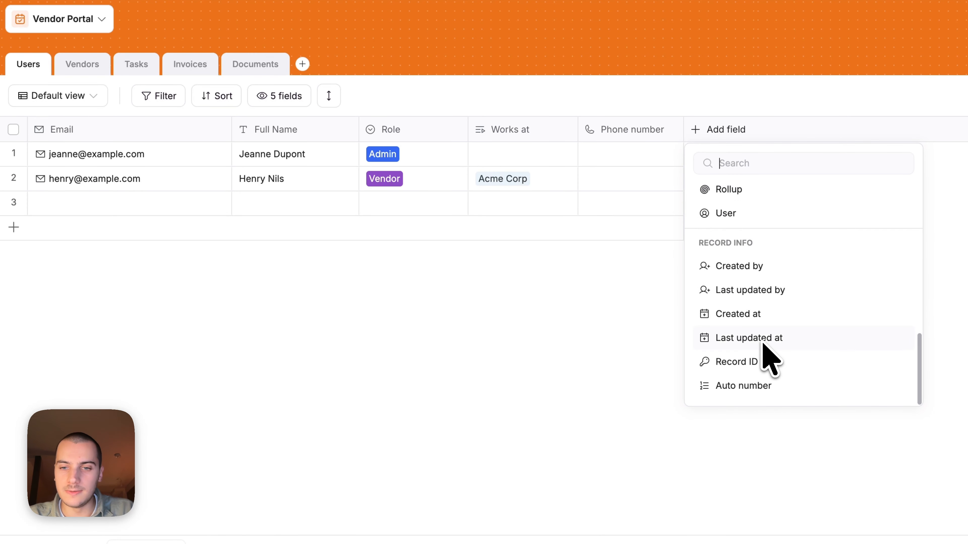
scroll(763, 344, "up", 10)
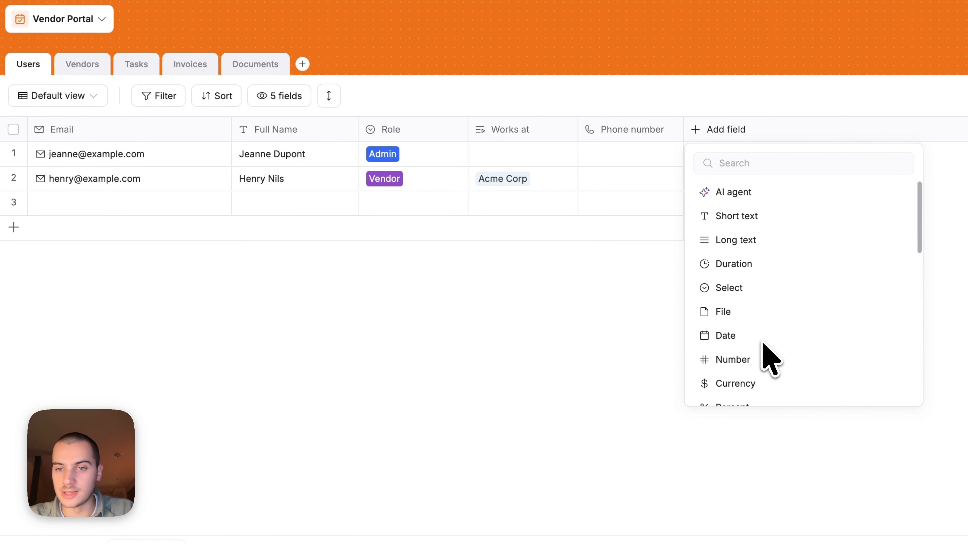
left_click(582, 335)
left_click(729, 131)
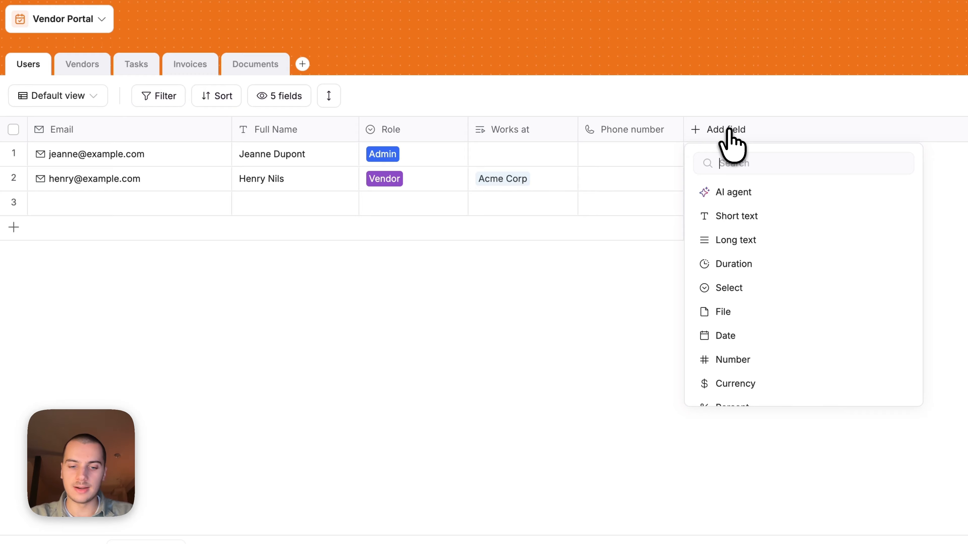
type("fil")
left_click(758, 192)
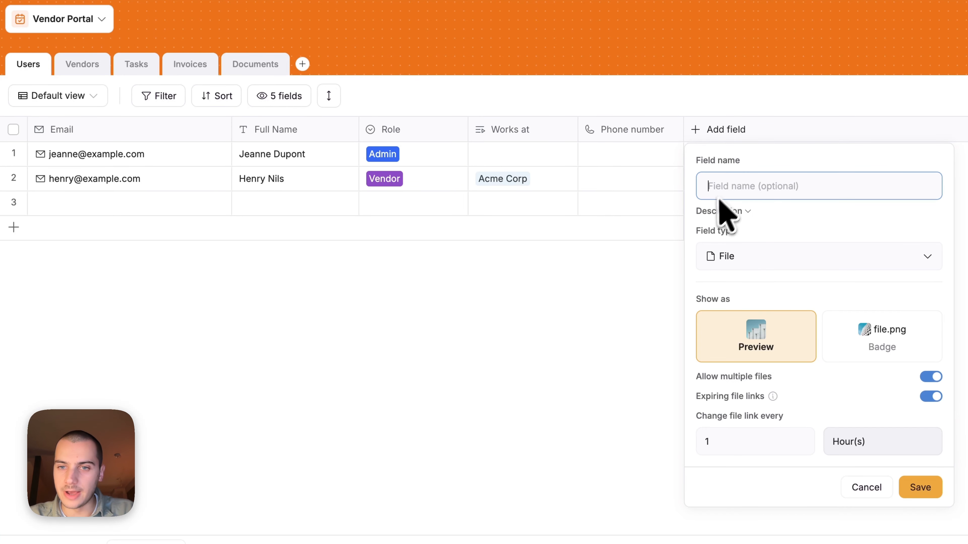
type("Avatar")
key("Return")
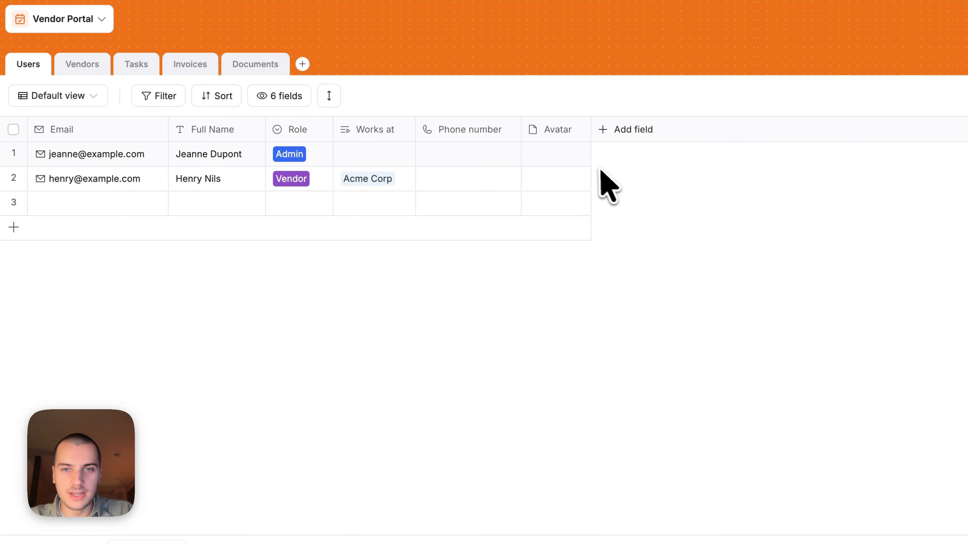
Upload a profile photo into the first user's Avatar cell
left_click(554, 153)
left_click(577, 187)
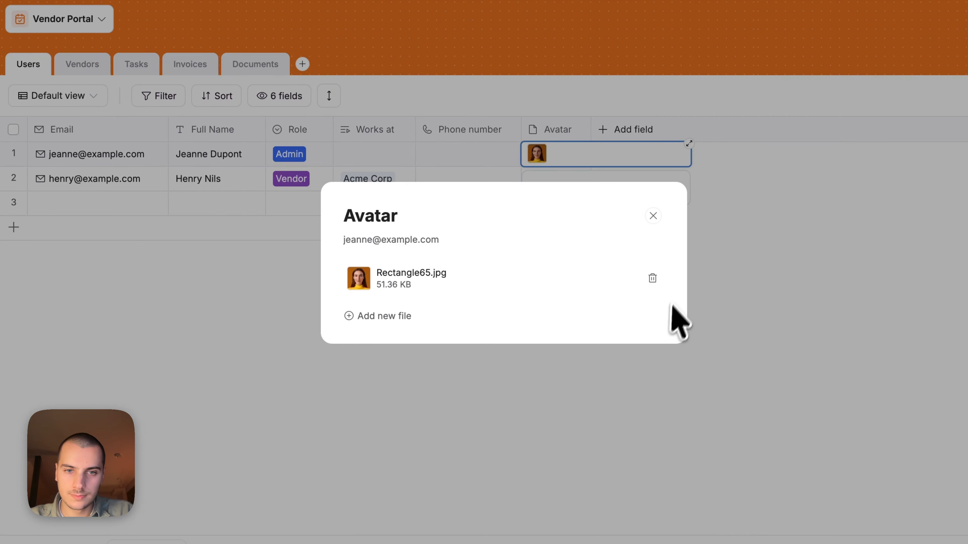
left_click(793, 314)
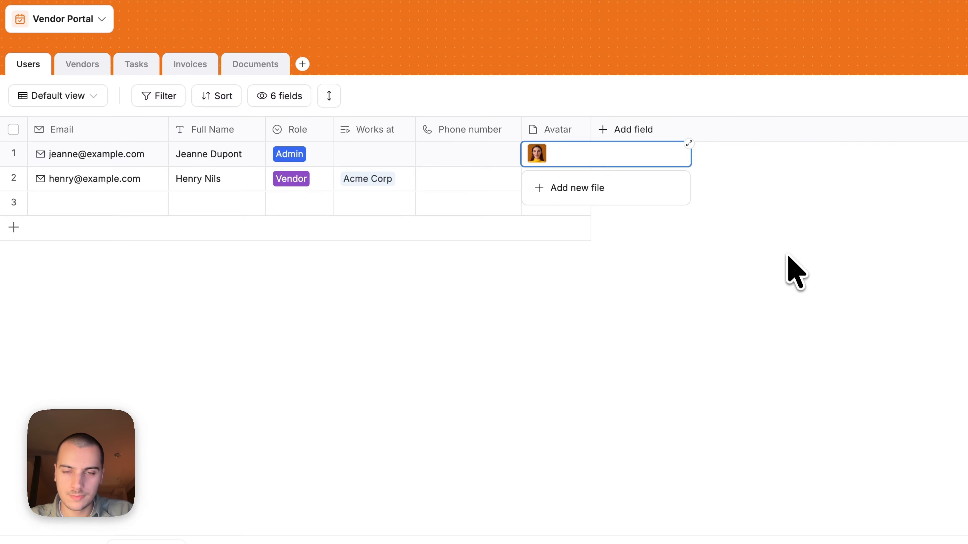
left_click(785, 255)
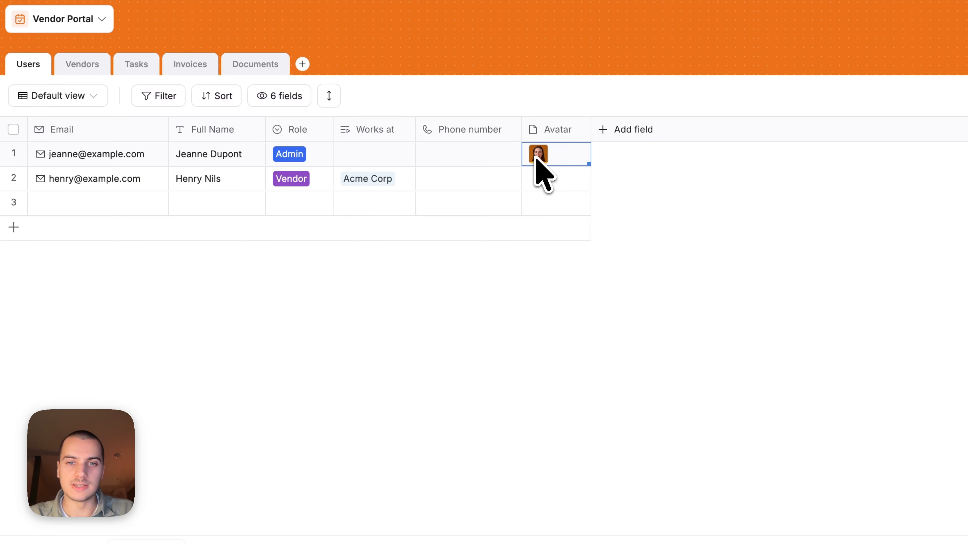
left_click(649, 194)
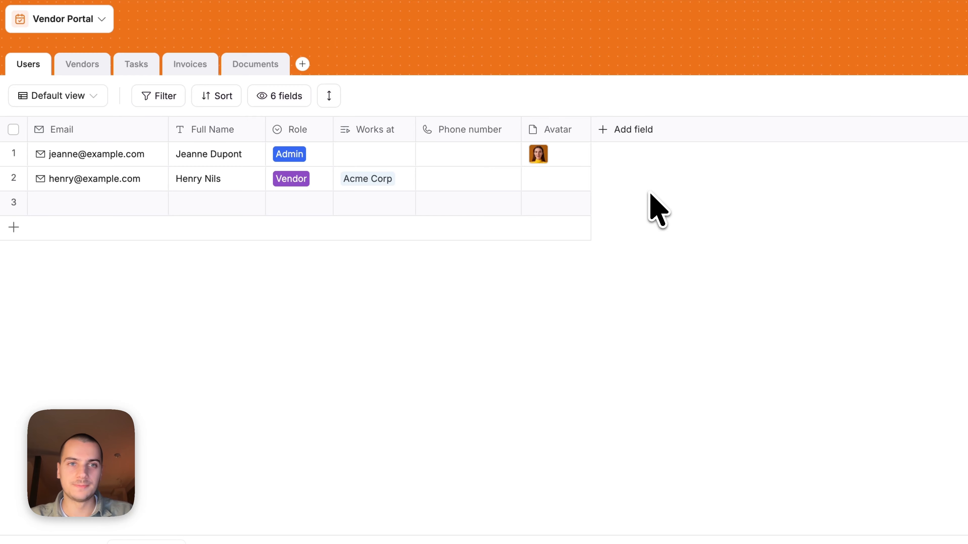
Rename the Works at field to 'Company'
left_click(375, 129)
type("Company")
left_click(568, 493)
Add a select field named Status with options Pending and Active
left_click(625, 129)
type("sele")
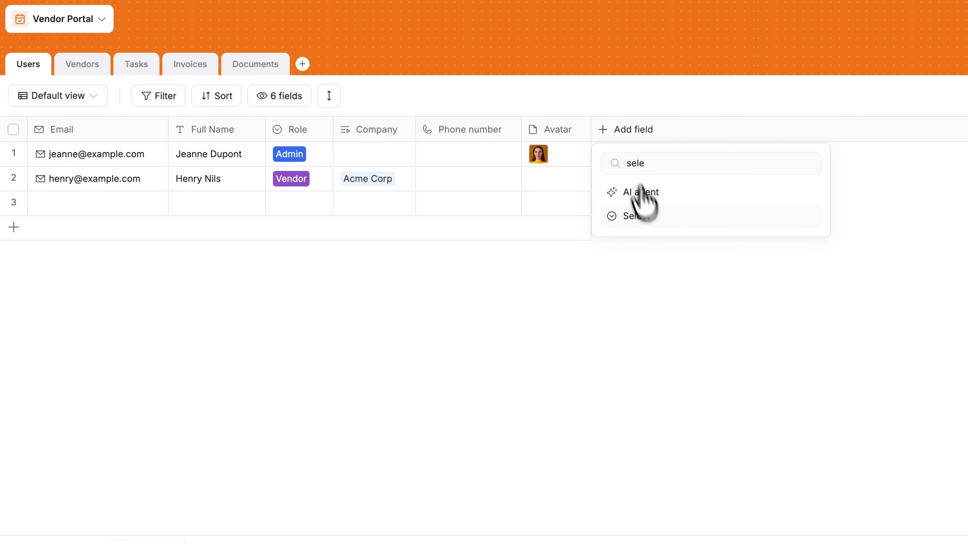
left_click(643, 216)
left_click(668, 368)
type("Pending")
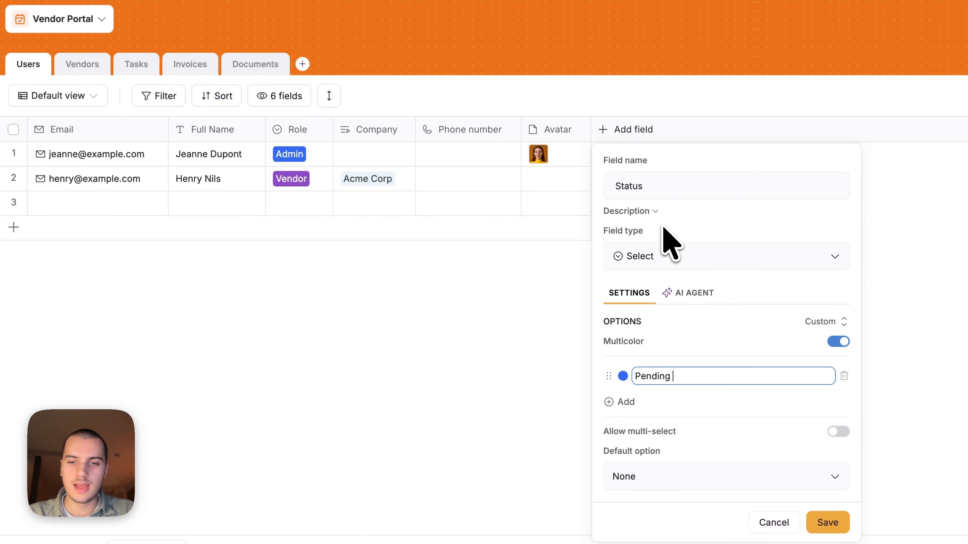
key("Return")
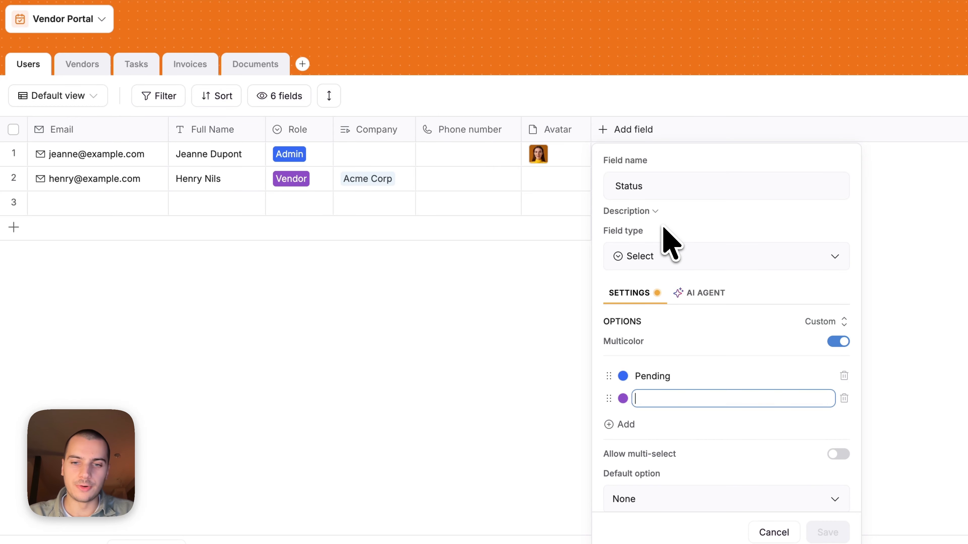
type("Active")
left_click(828, 532)
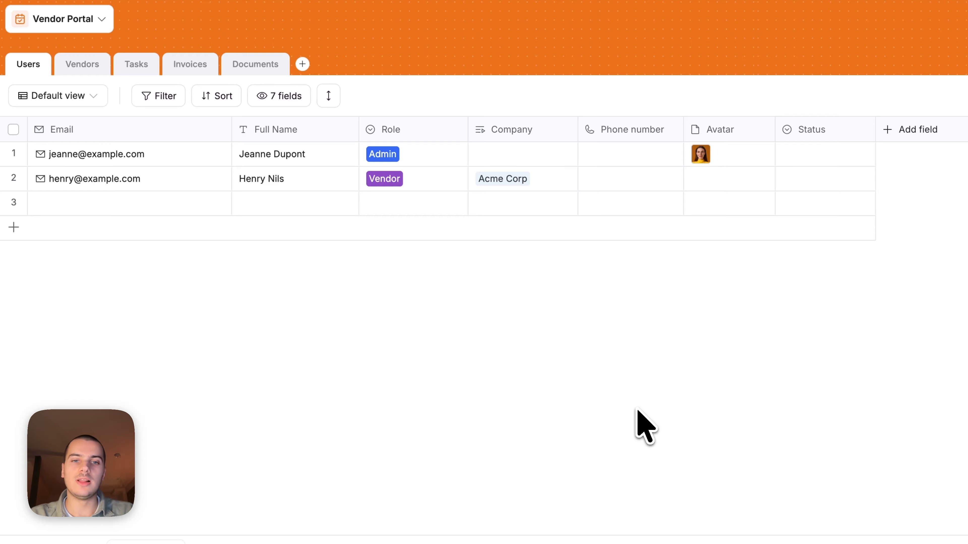
Set the second user's Status to Active
left_click(453, 158)
left_click(476, 331)
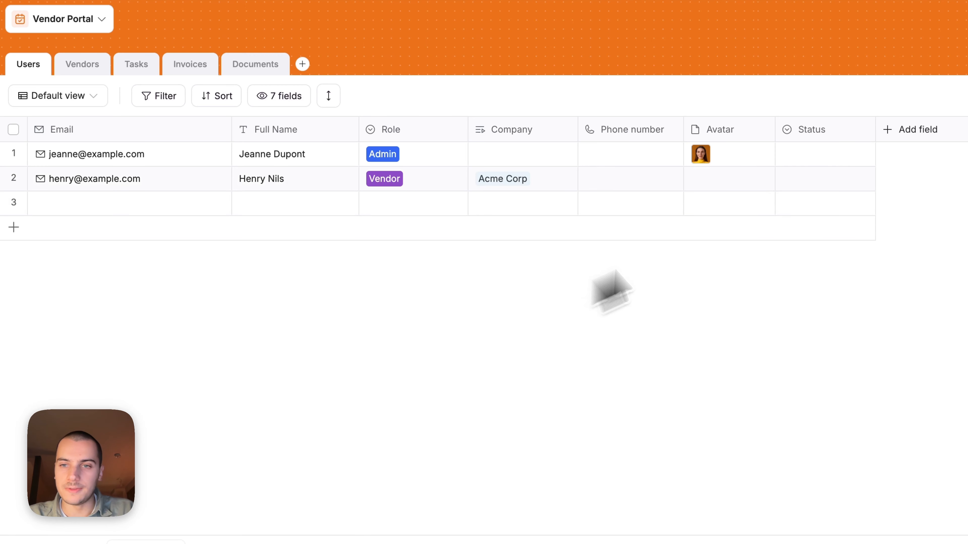
left_click(816, 179)
left_click(816, 178)
left_click(824, 267)
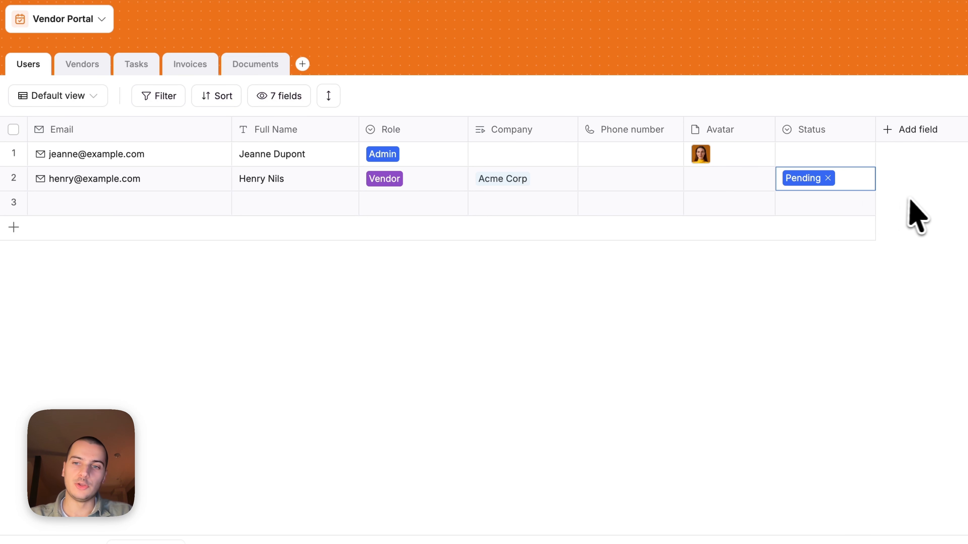
left_click(828, 178)
left_click(819, 290)
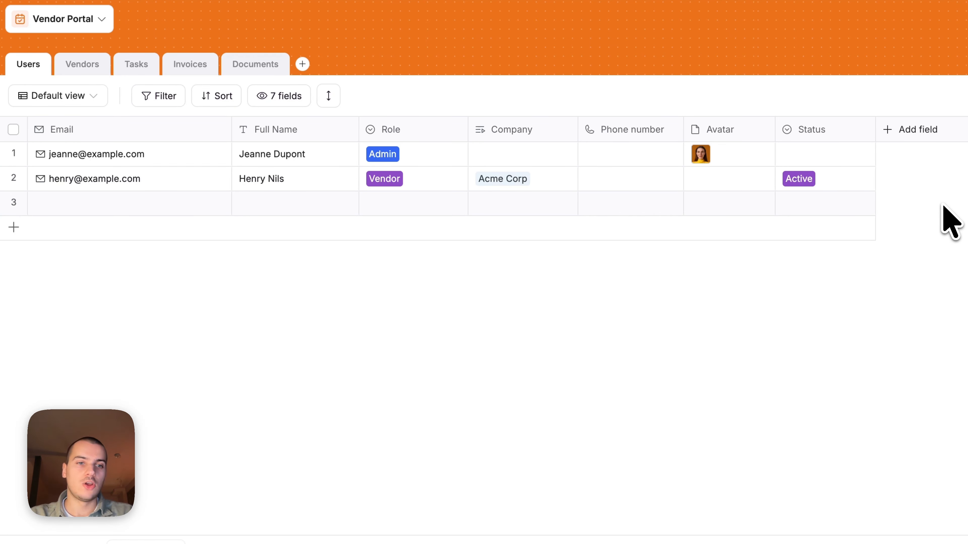
Add an 'Invited by' related-record field linked to the Users table
left_click(280, 197)
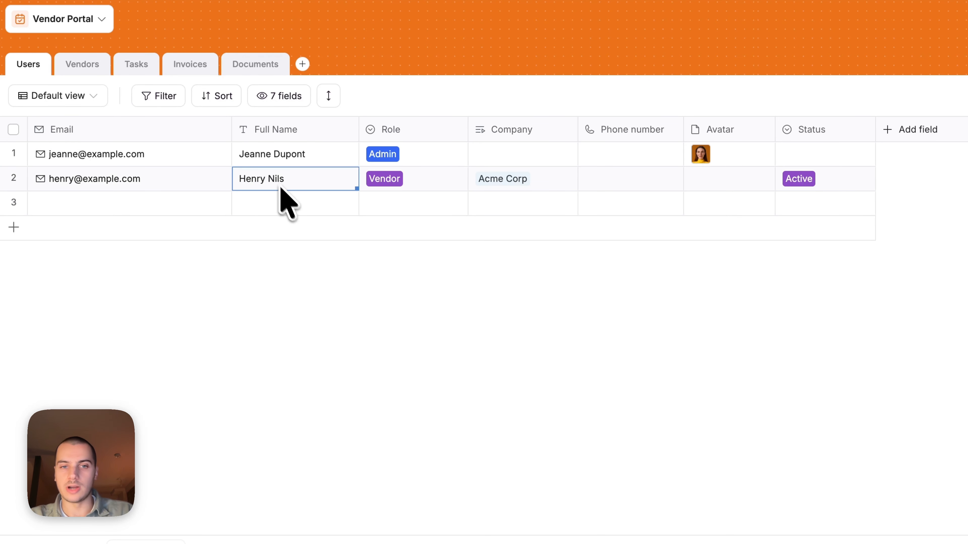
left_click(339, 286)
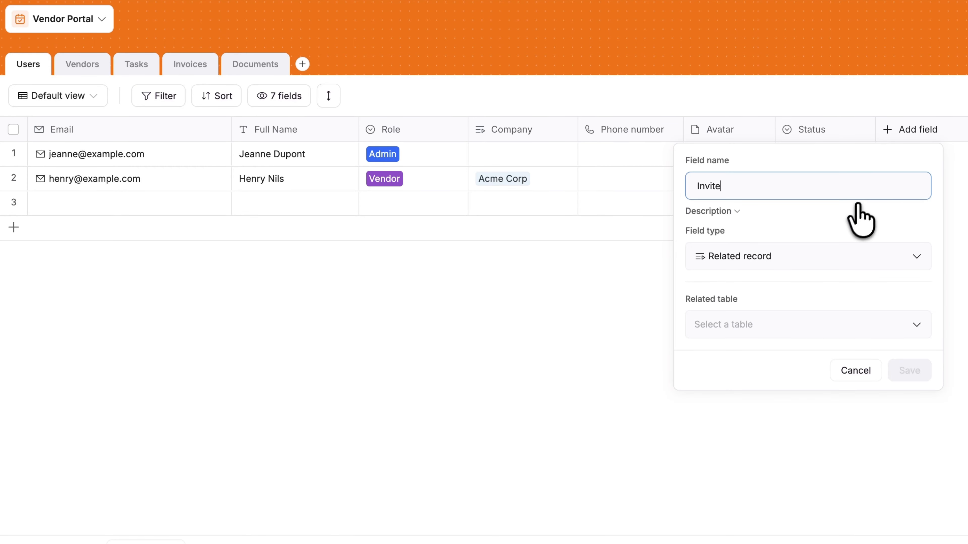
type("d by")
left_click(756, 309)
left_click(800, 358)
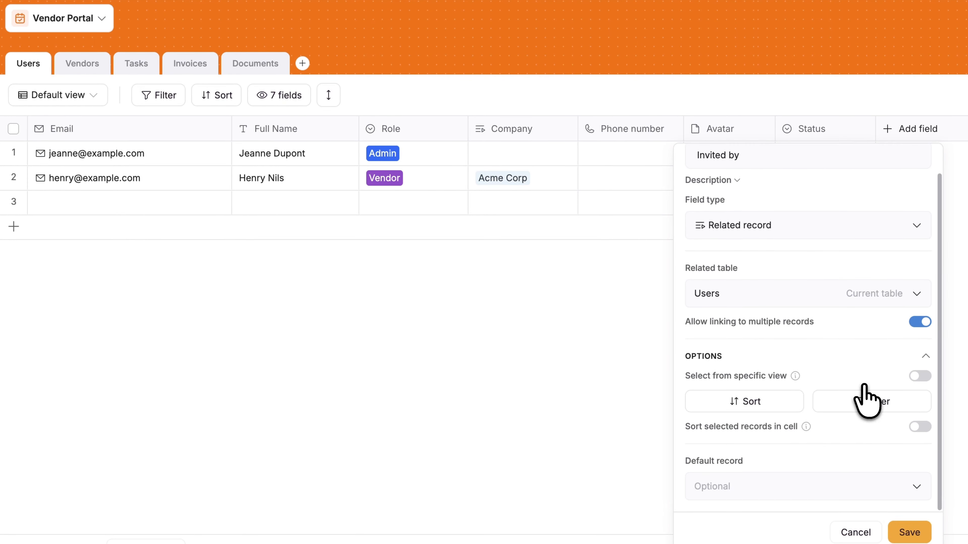
scroll(876, 400, "up", 1)
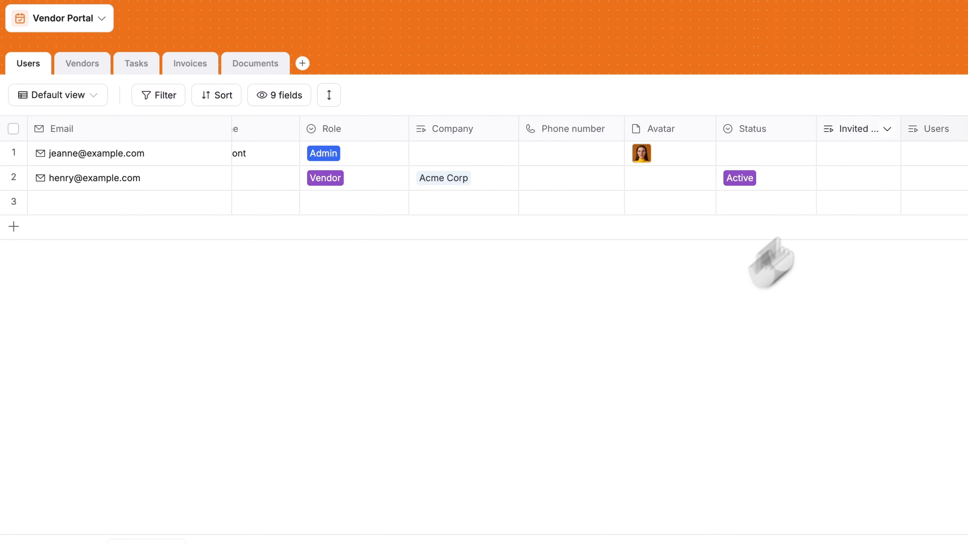
left_click(948, 130)
left_click(949, 130)
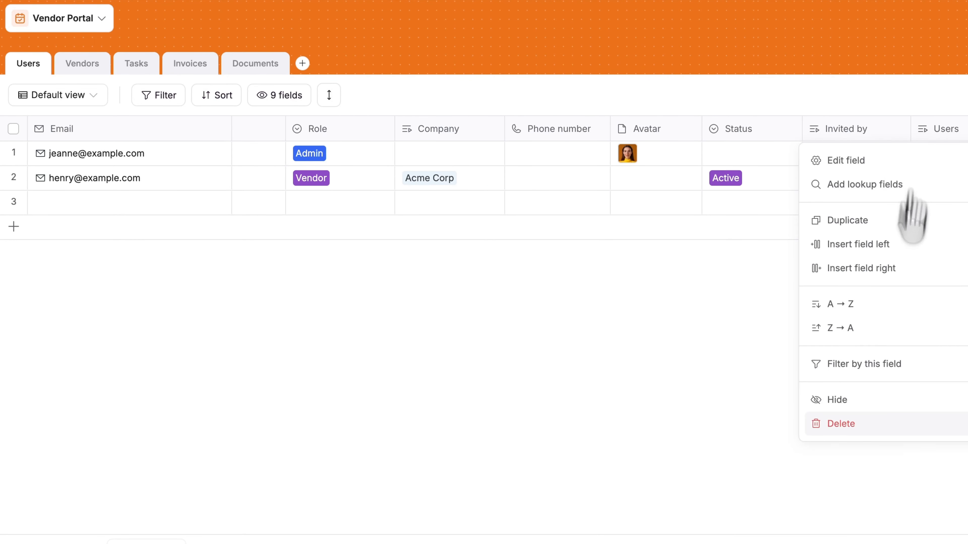
left_click(778, 313)
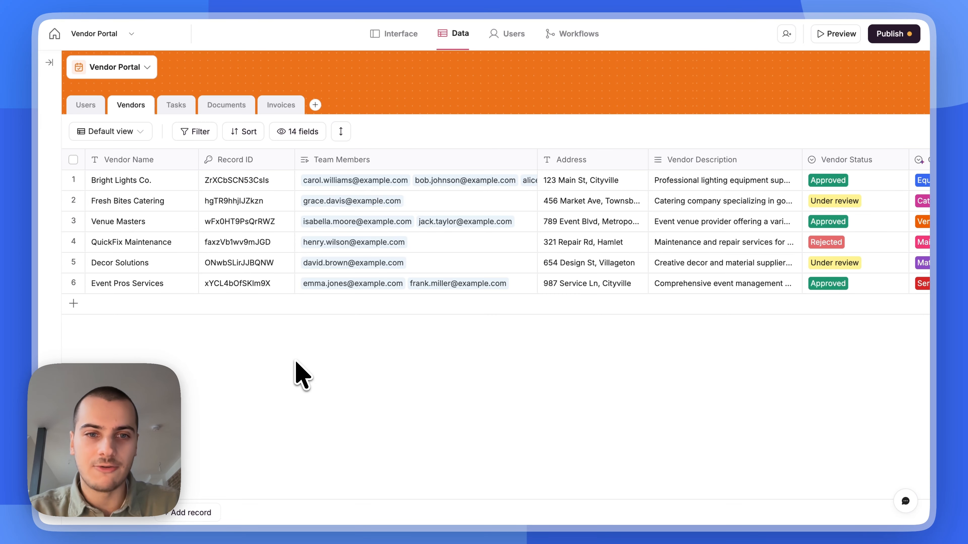
Go to the app's Users page and open Sync with data source
left_click(515, 34)
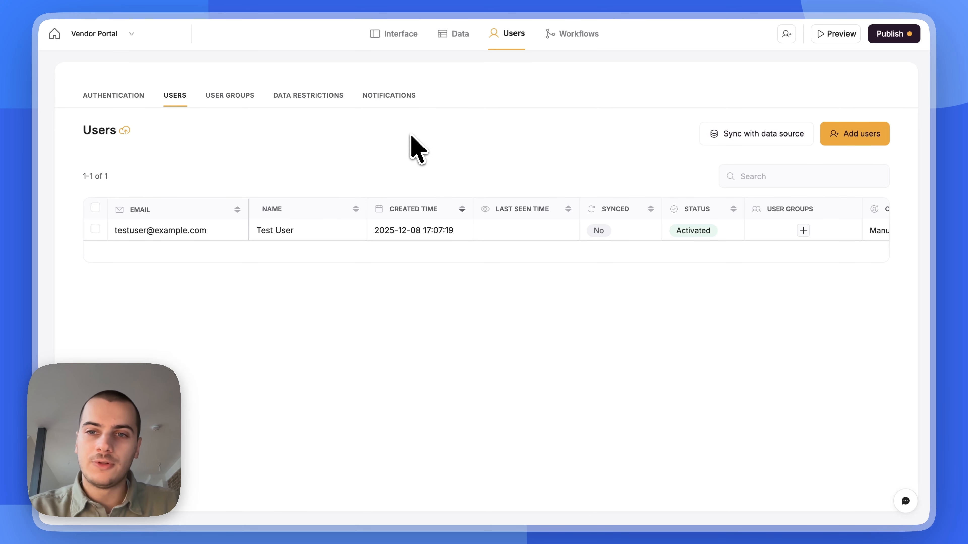
left_click(724, 134)
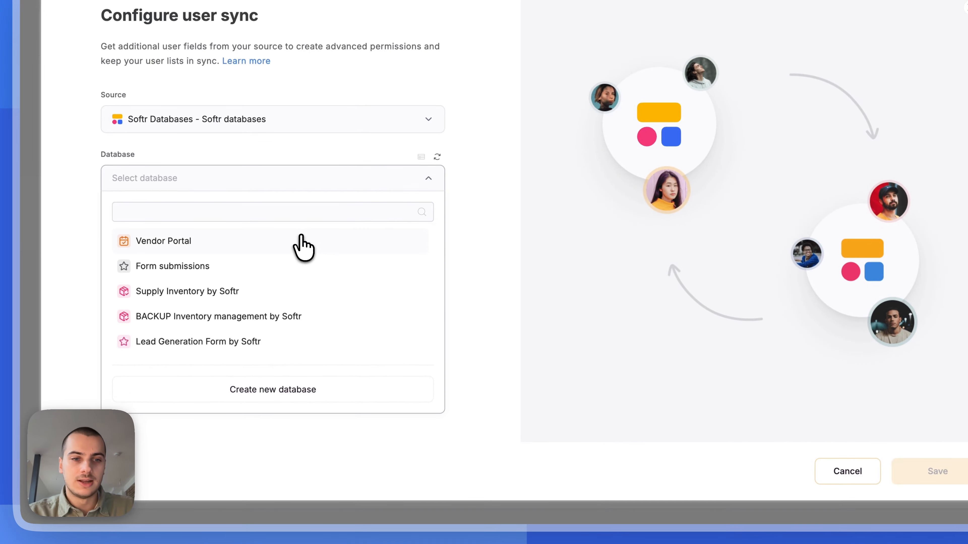
Sync users from the Vendor Portal database's Users table, mapping Email to Email
left_click(301, 240)
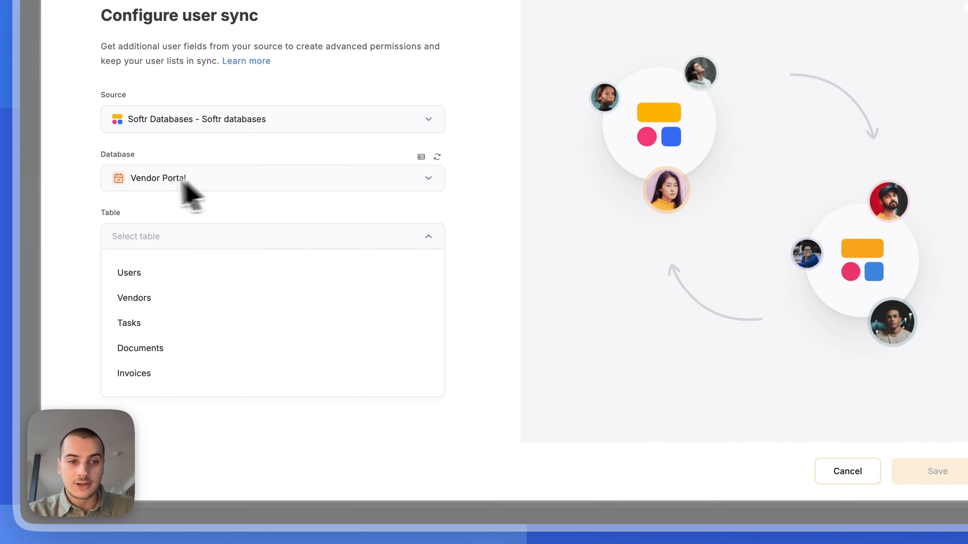
left_click(162, 271)
scroll(192, 267, "down", 1)
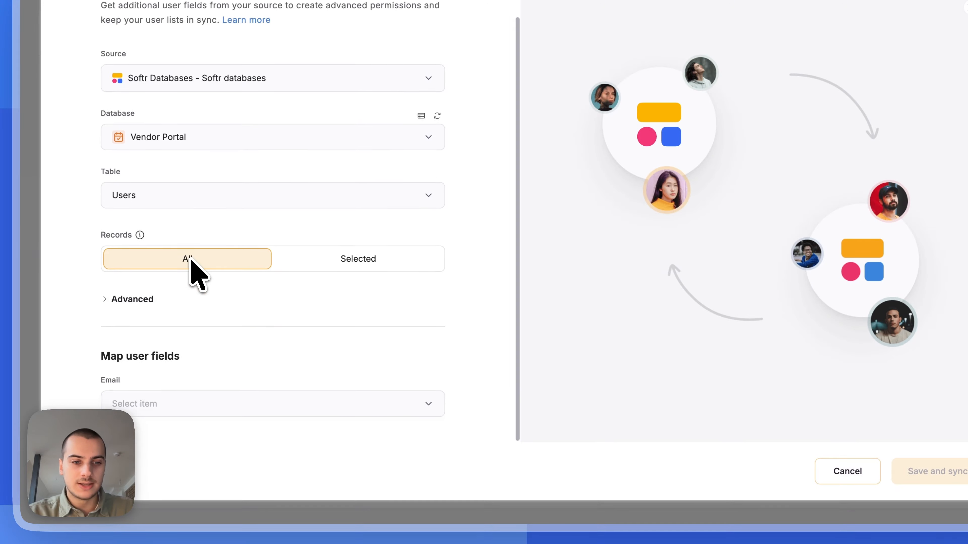
left_click(163, 404)
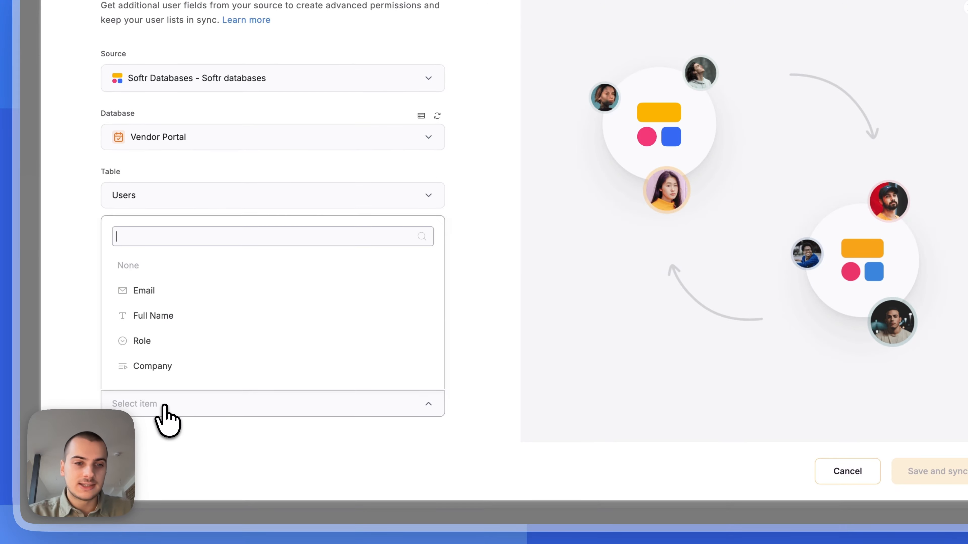
left_click(167, 293)
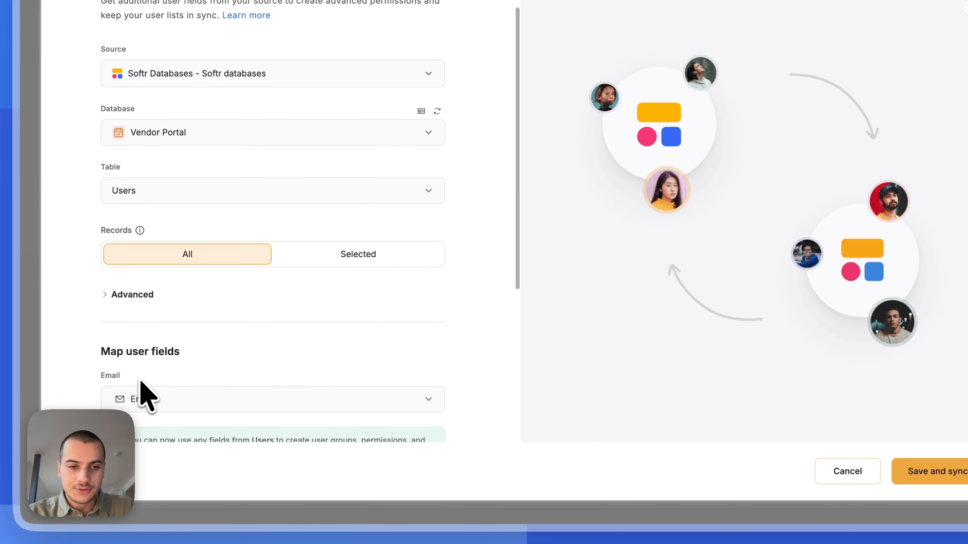
Map Name to Full Name and Avatar to Avatar, then expand the Softr-managed fields
scroll(152, 387, "down", 2)
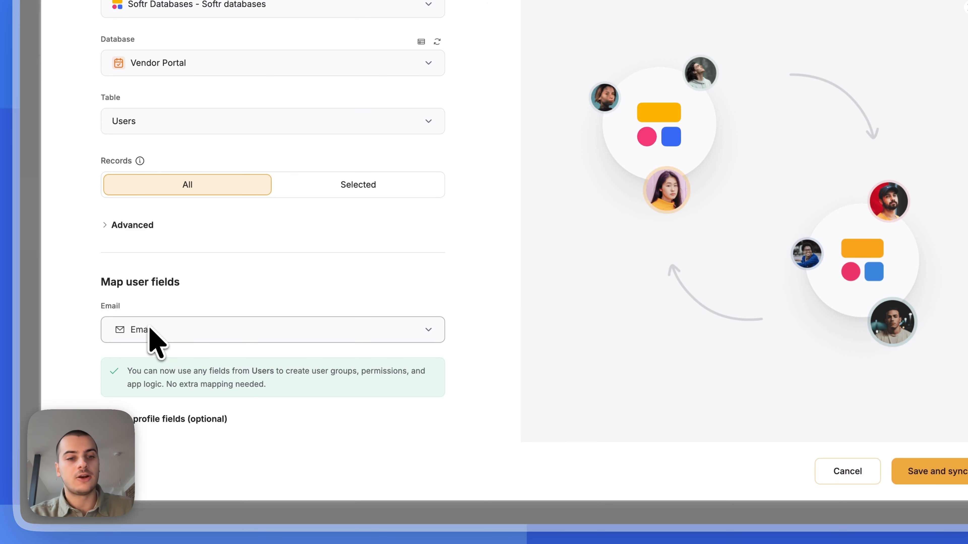
scroll(153, 335, "down", 2)
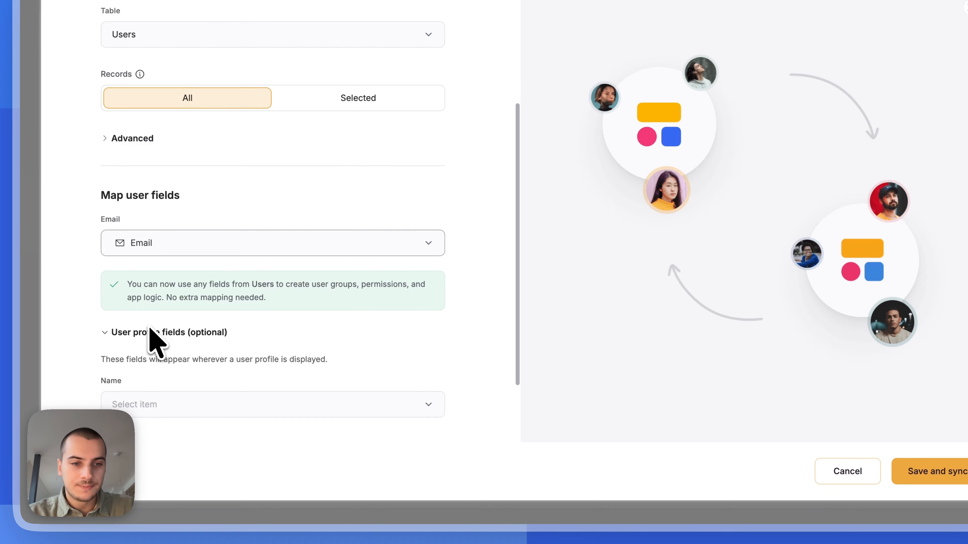
scroll(160, 366, "down", 2)
left_click(150, 318)
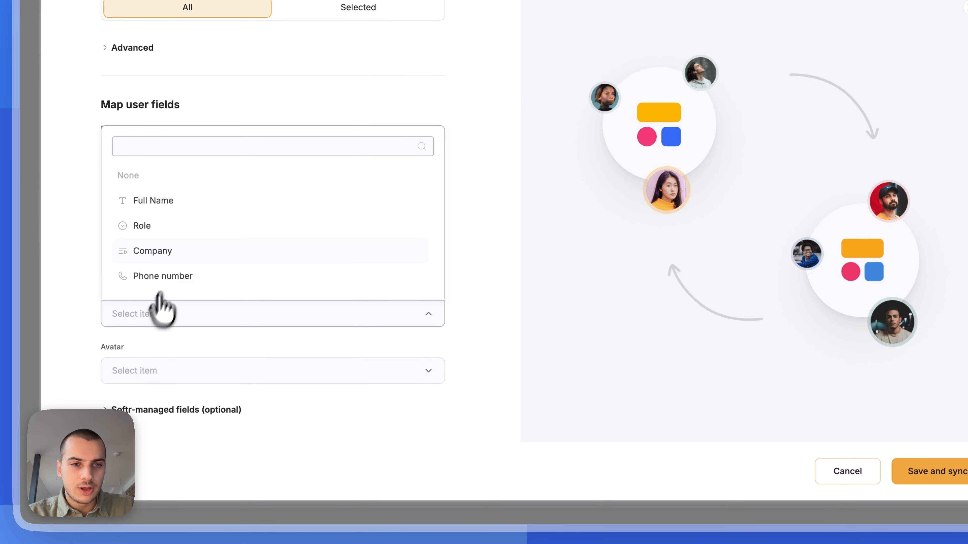
left_click(201, 199)
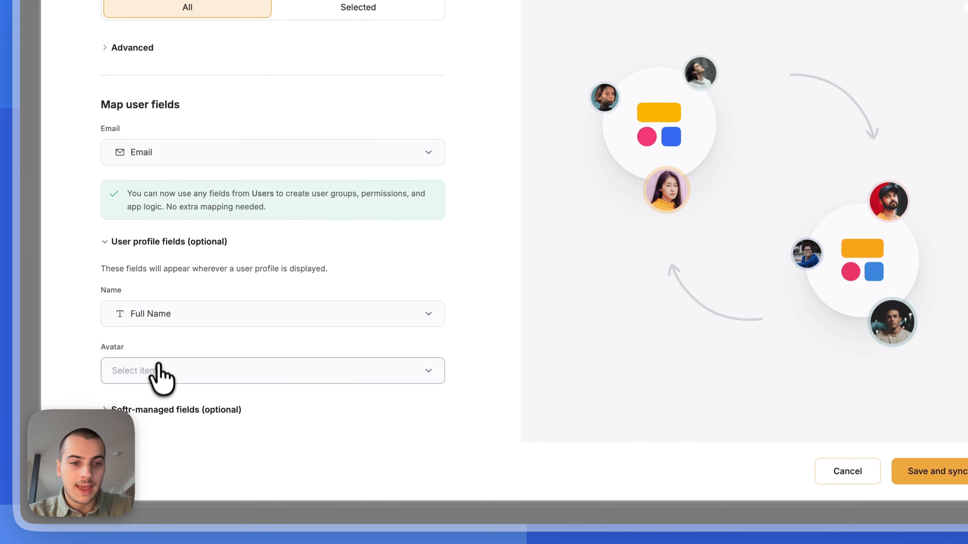
left_click(152, 369)
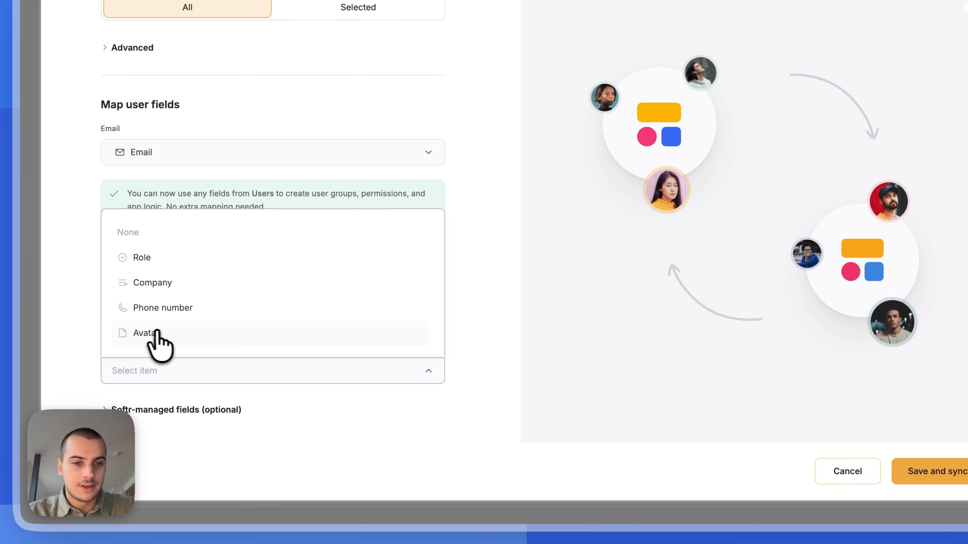
left_click(144, 332)
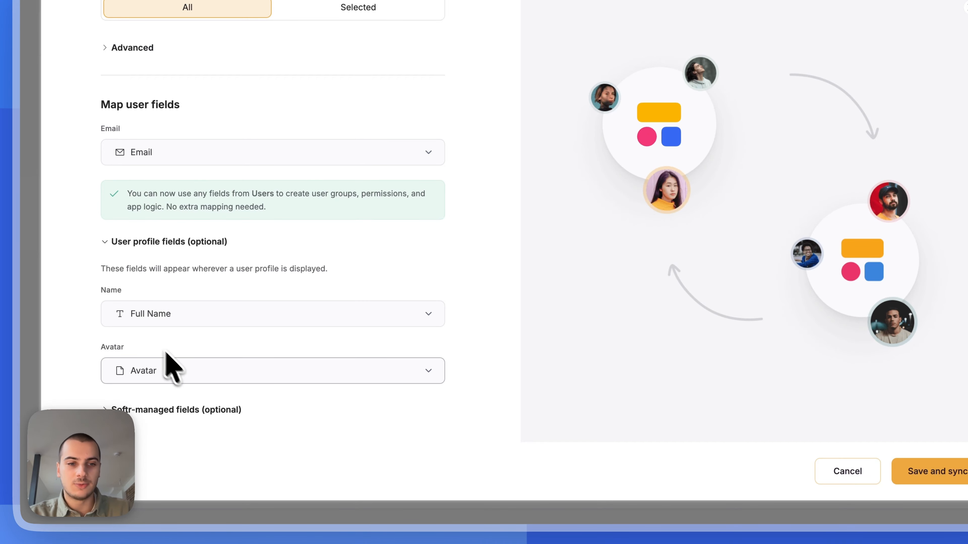
left_click(168, 412)
scroll(168, 416, "down", 3)
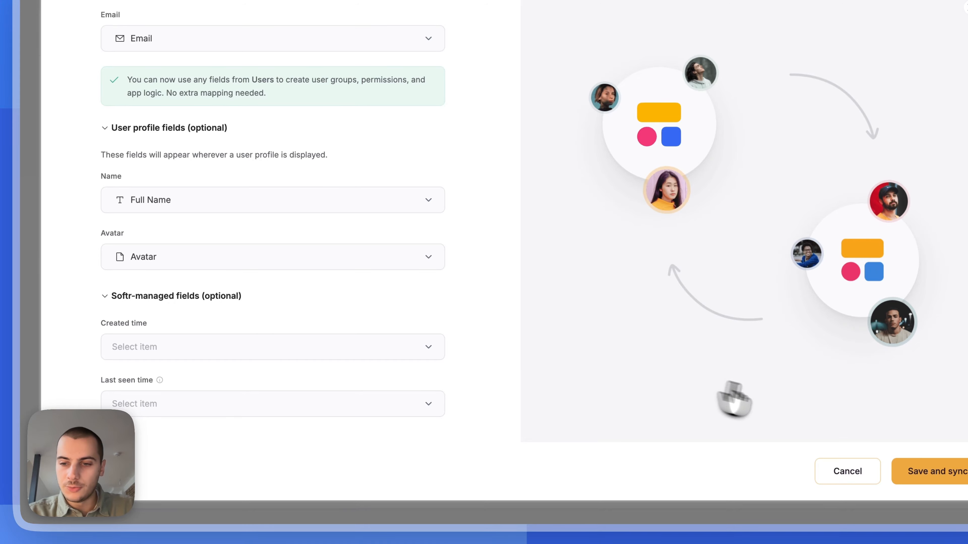
scroll(445, 284, "up", 6)
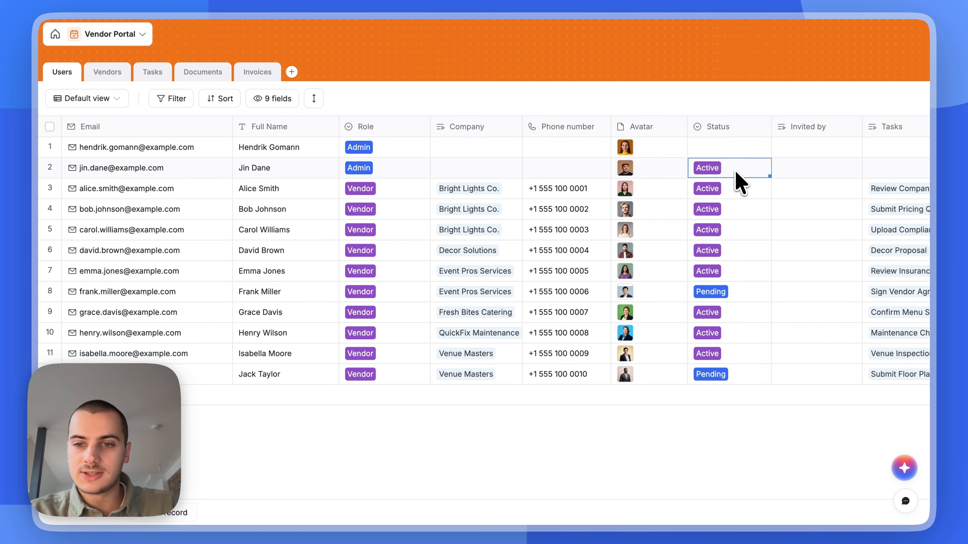
left_click(738, 179)
left_click(641, 467)
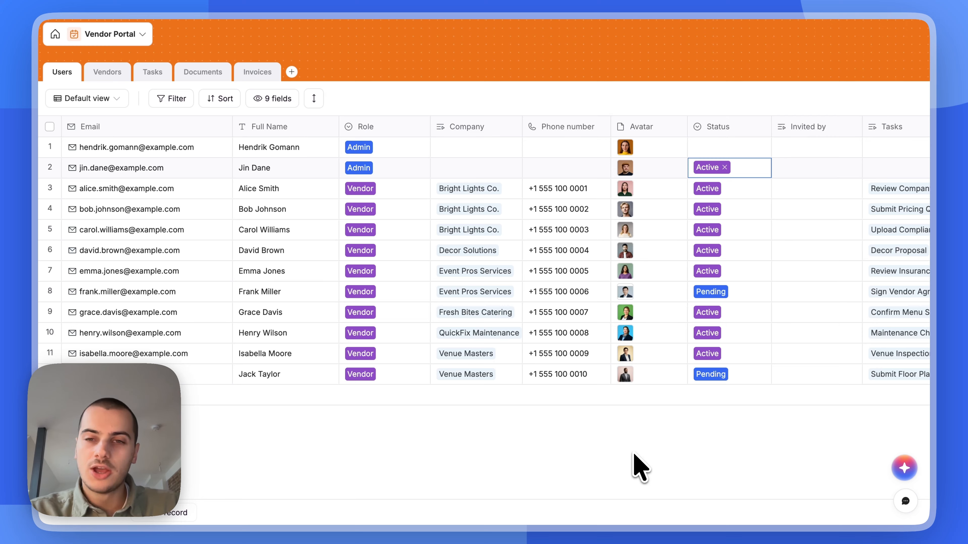
left_click(711, 208)
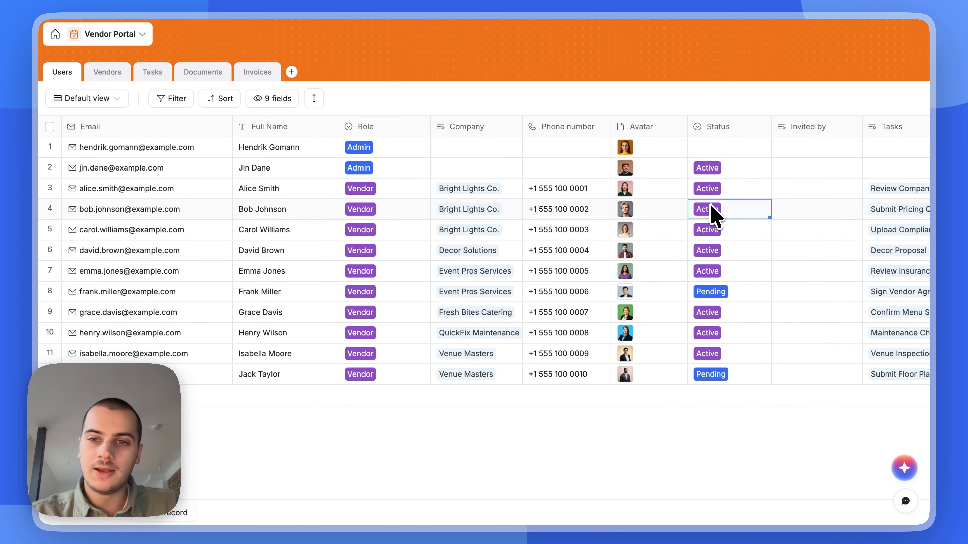
left_click(711, 207)
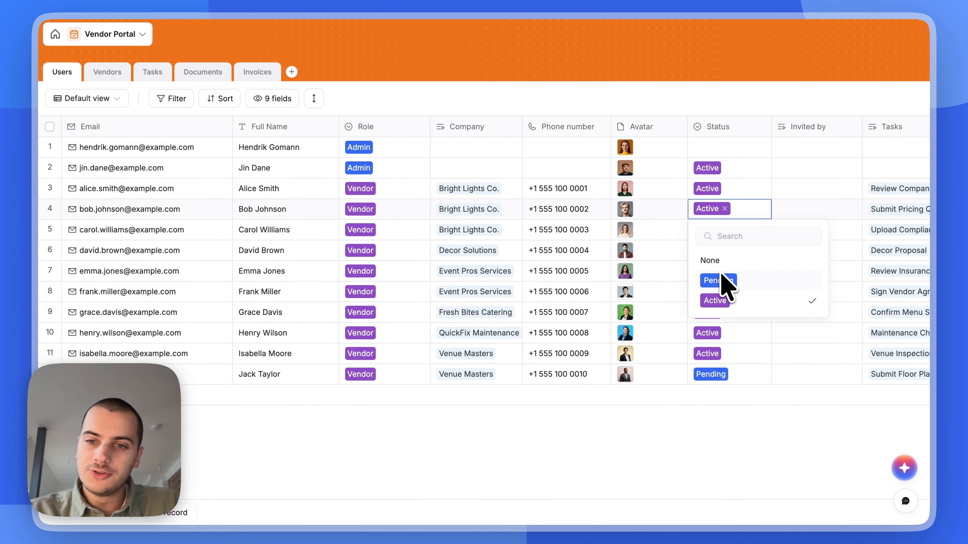
left_click(686, 442)
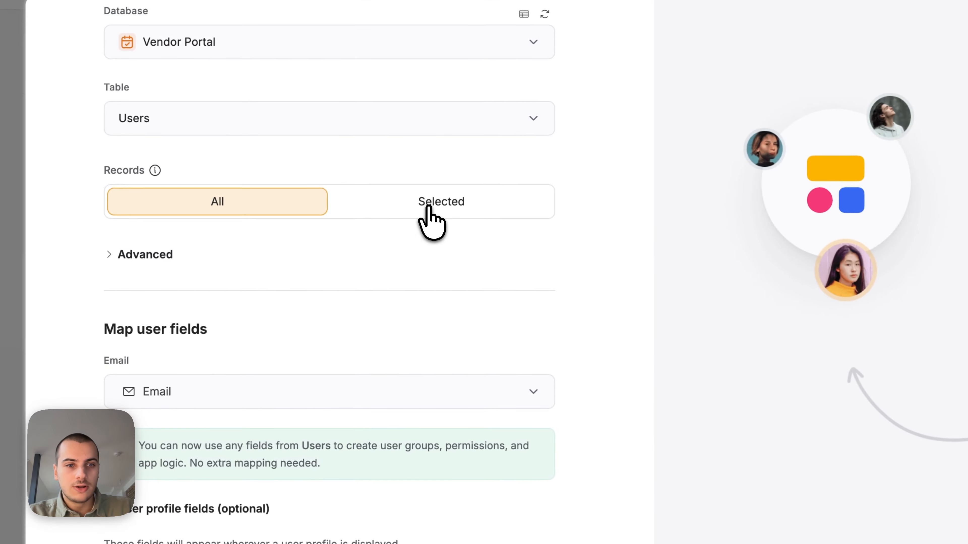
Add a sync rule Status includes Active for selected records, then save and sync
left_click(331, 186)
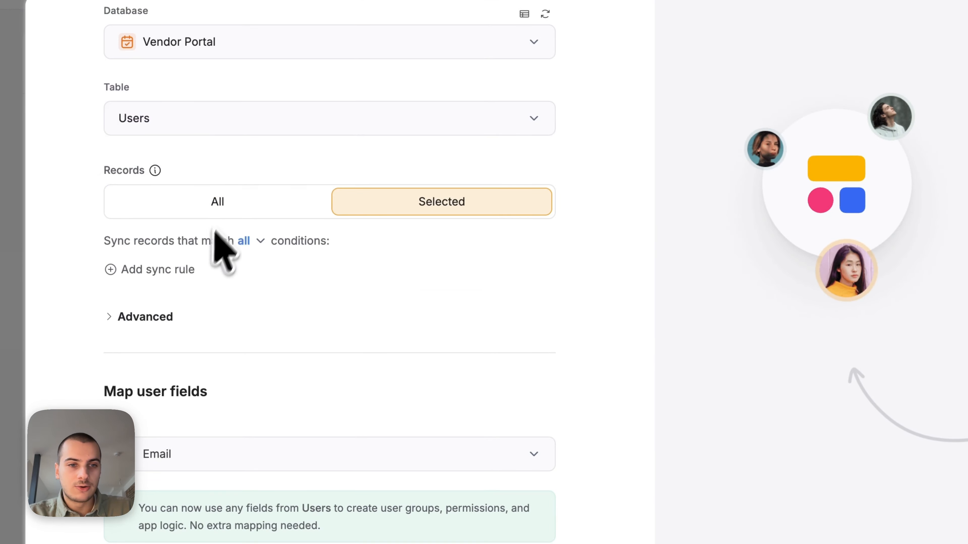
left_click(161, 263)
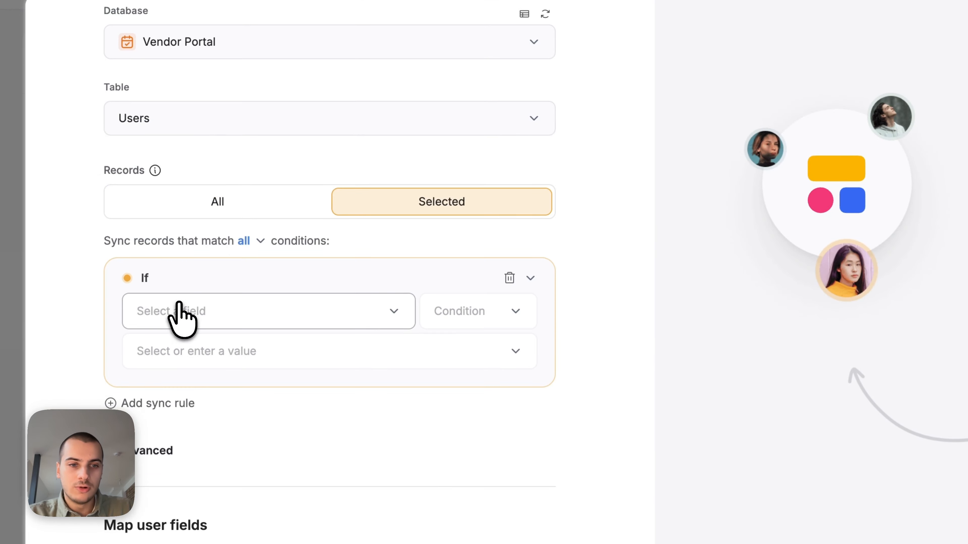
left_click(186, 316)
type("st")
left_click(213, 433)
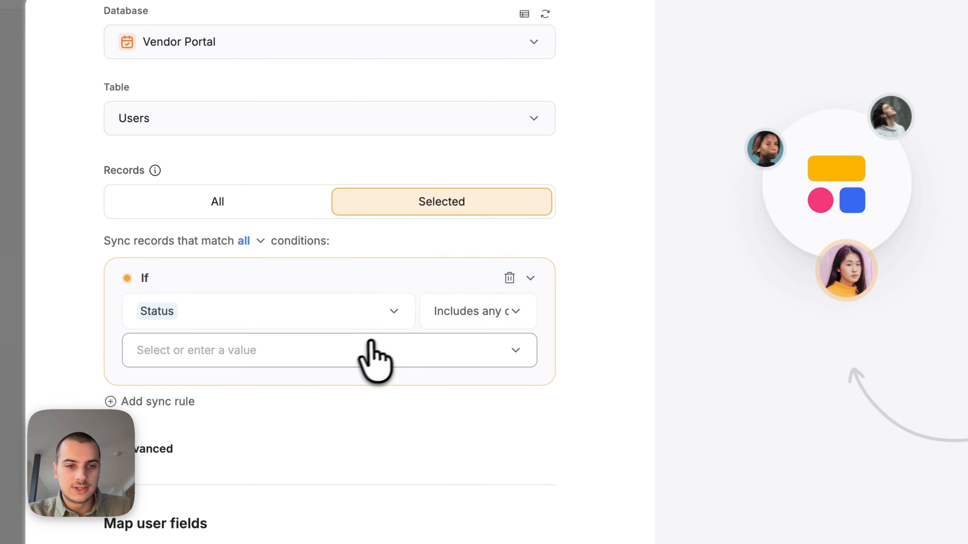
left_click(360, 349)
left_click(287, 282)
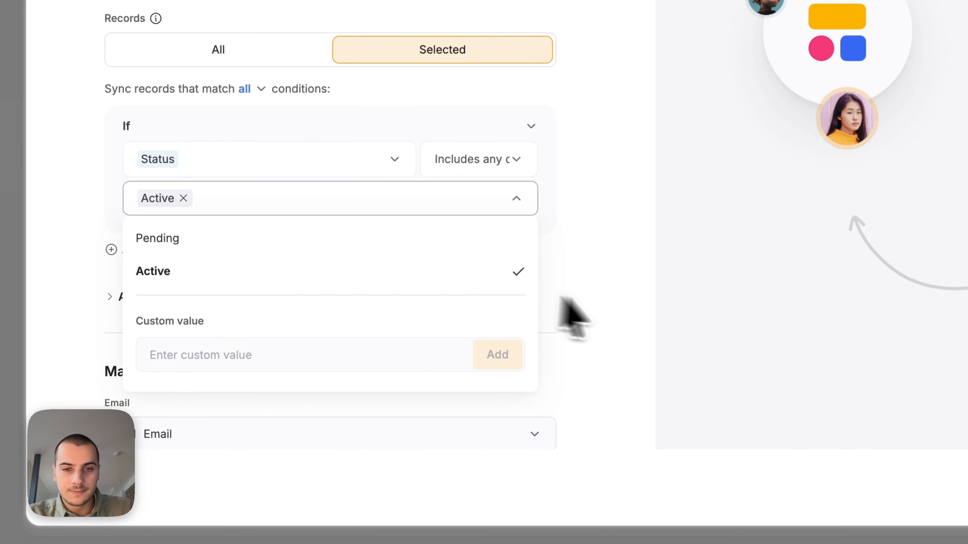
left_click(636, 312)
left_click(836, 473)
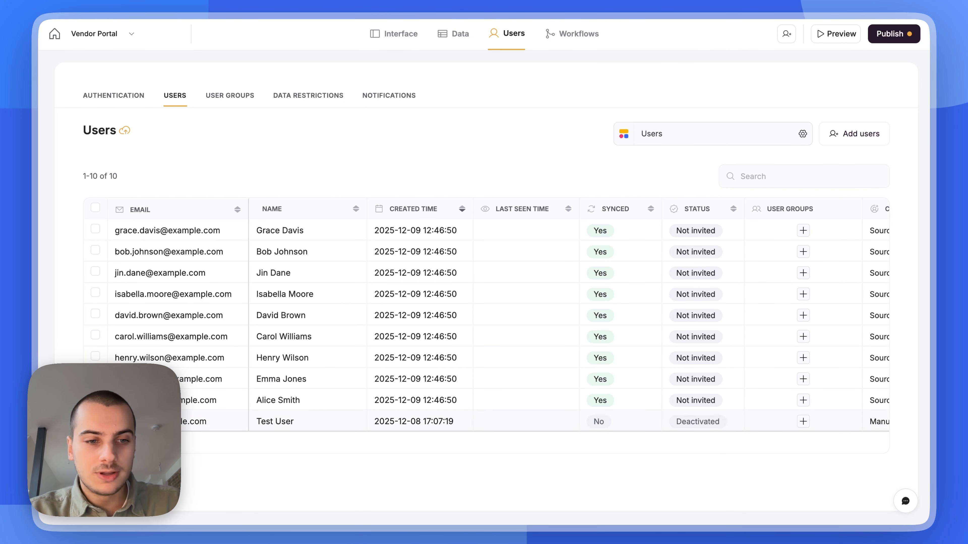
Permanently delete the Test User, confirming with 'Delete forever'
left_click(95, 420)
left_click(465, 178)
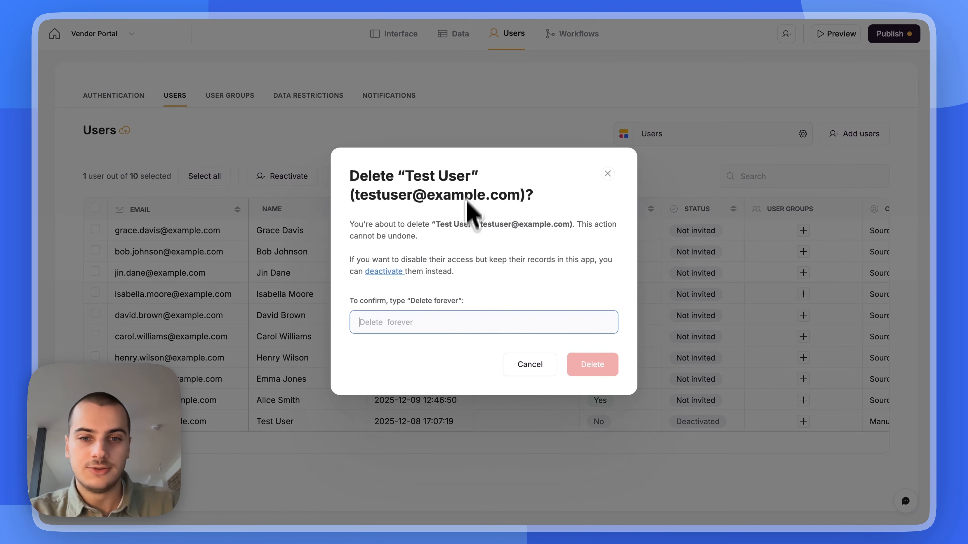
type("Delete forever")
left_click(594, 365)
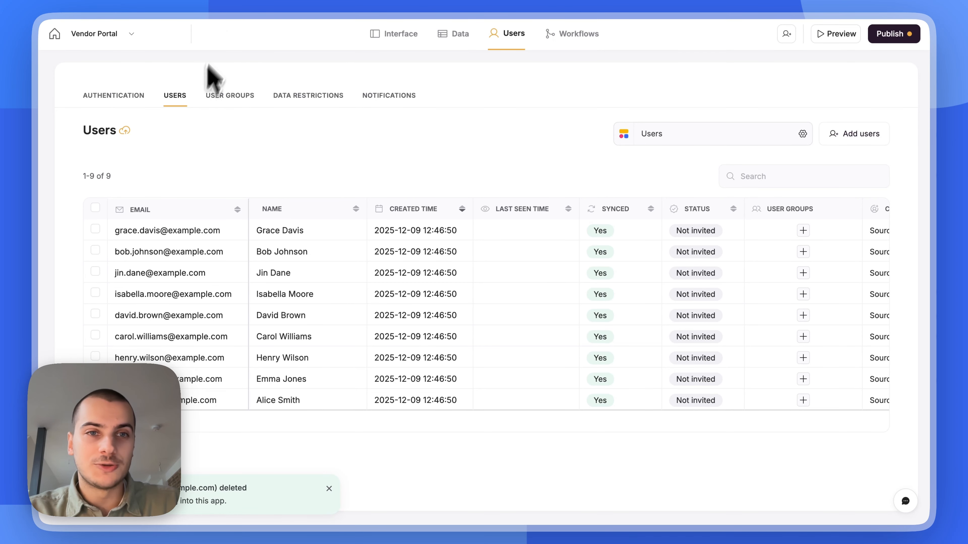
Check the Vendor Portal database, then go back to the app's user settings and open Authentication
left_click(257, 1)
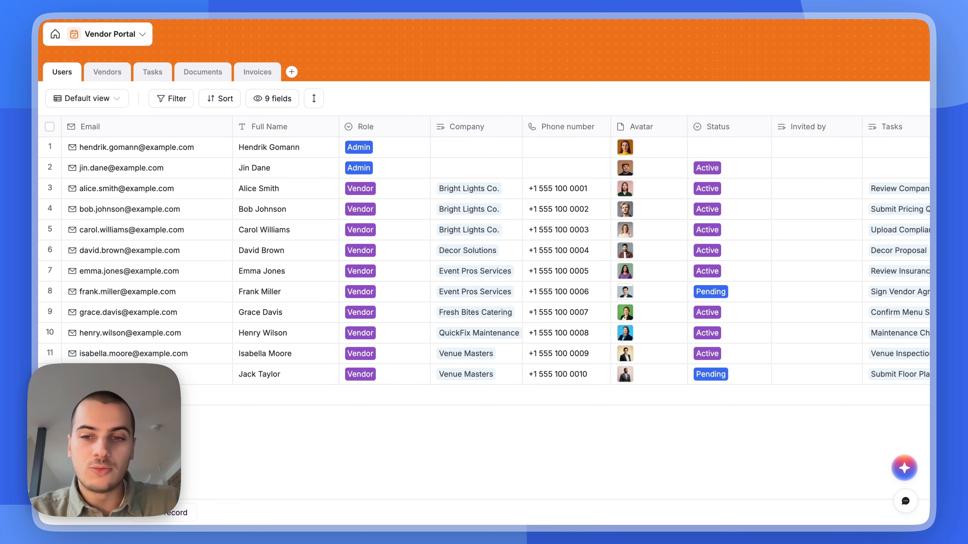
left_click(717, 358)
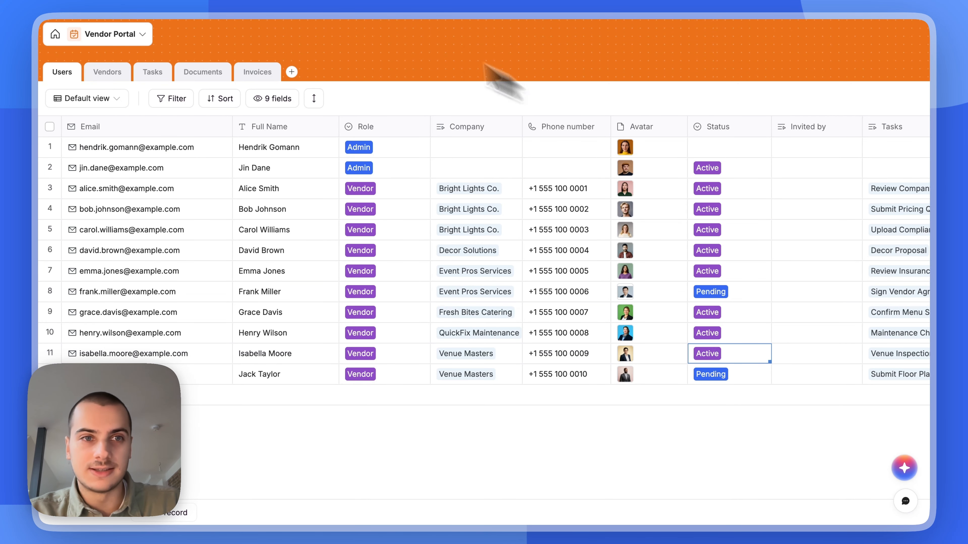
left_click(176, 1)
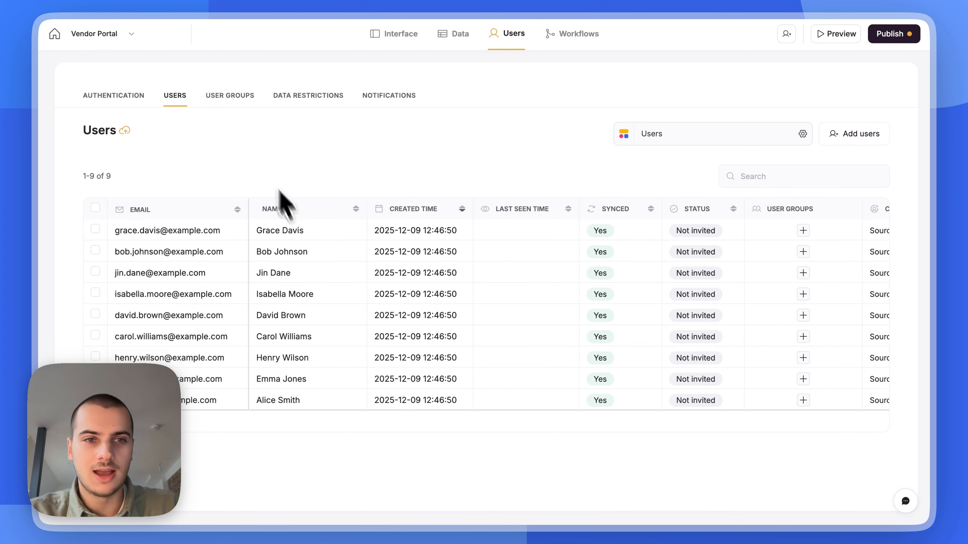
left_click(124, 95)
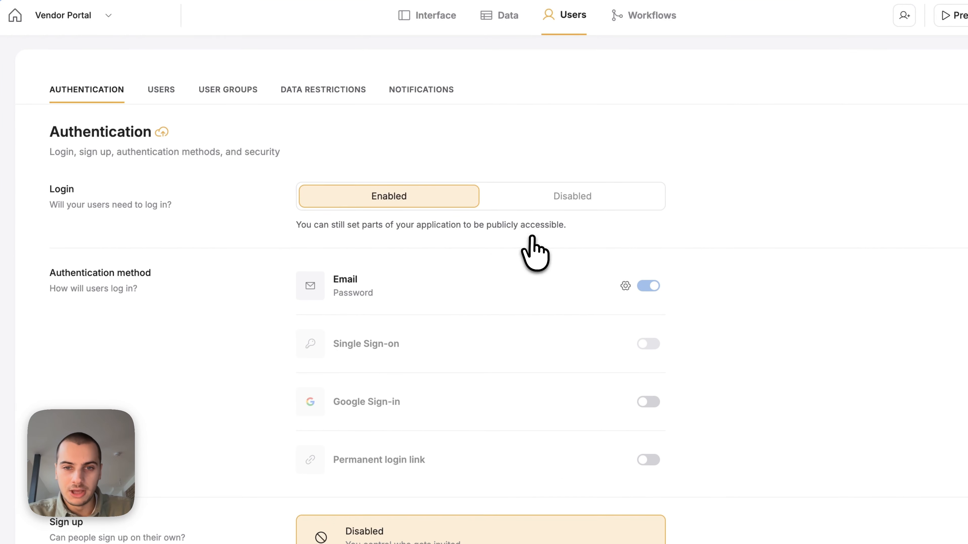
Turn on One-time code alongside Password for email login and save
scroll(525, 247, "down", 1)
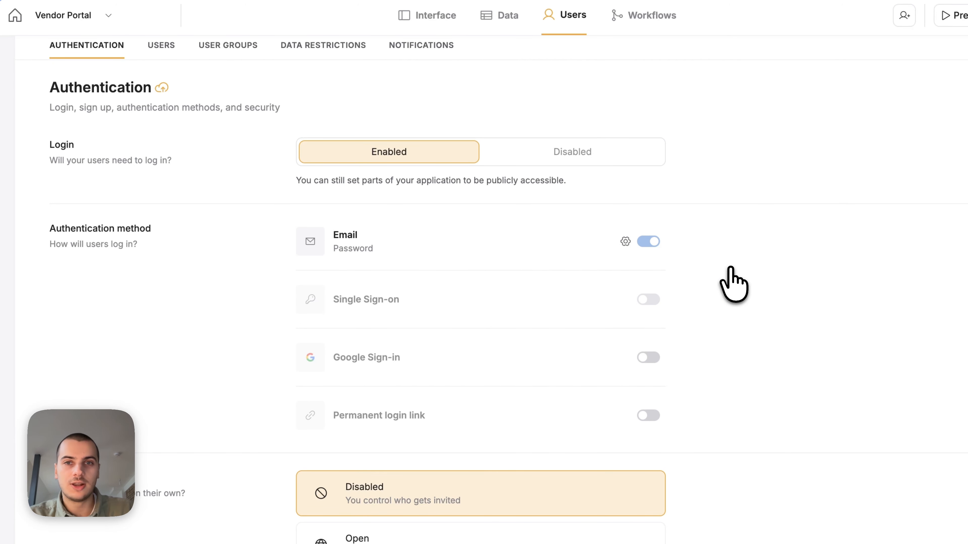
scroll(730, 268, "down", 1)
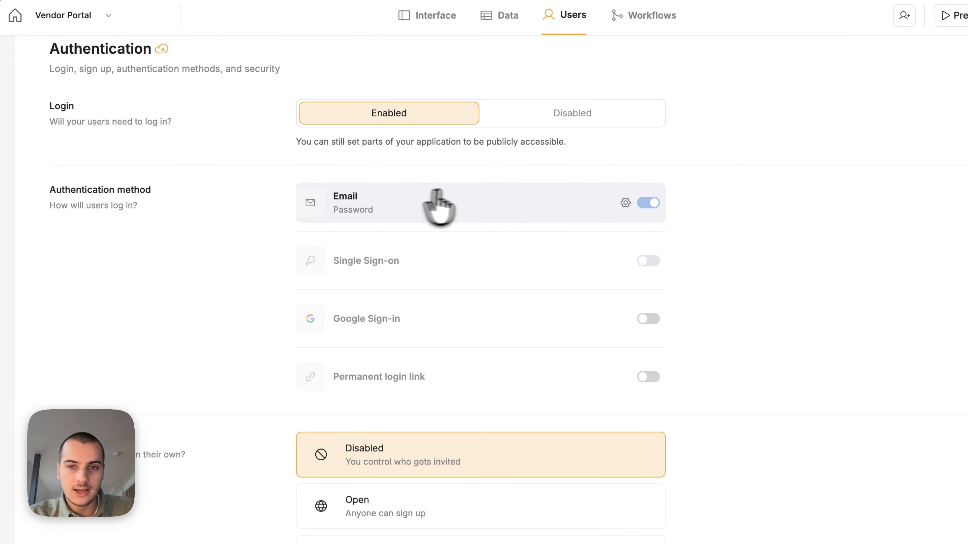
left_click(626, 201)
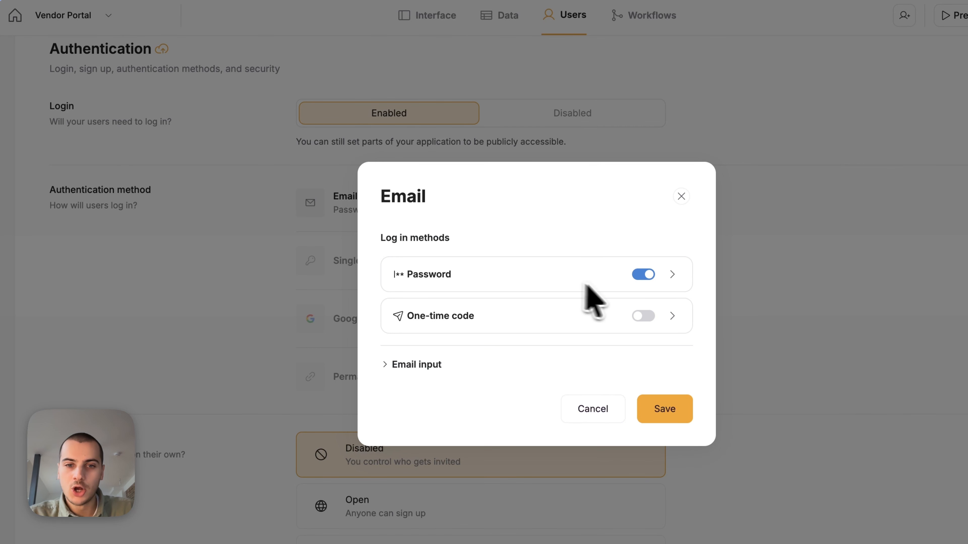
left_click(643, 316)
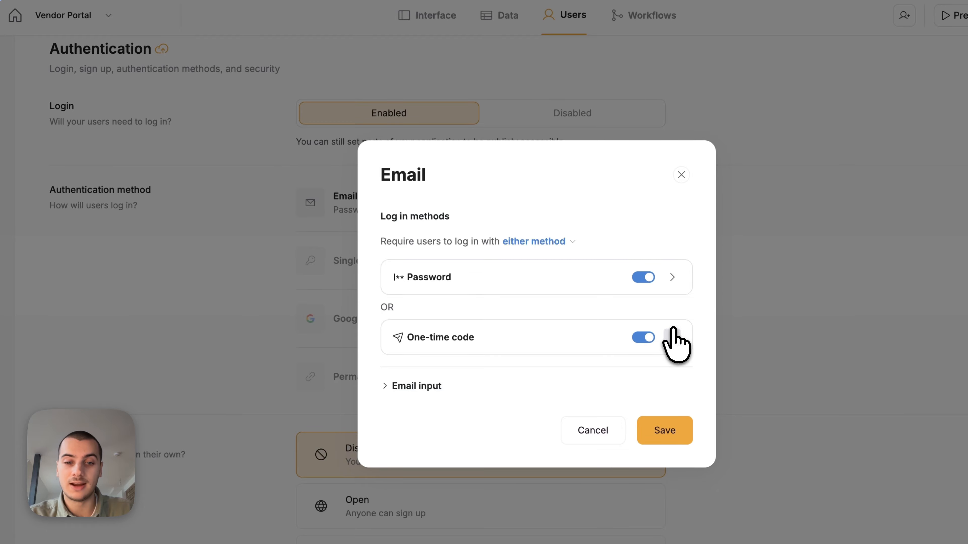
left_click(670, 432)
scroll(682, 415, "down", 2)
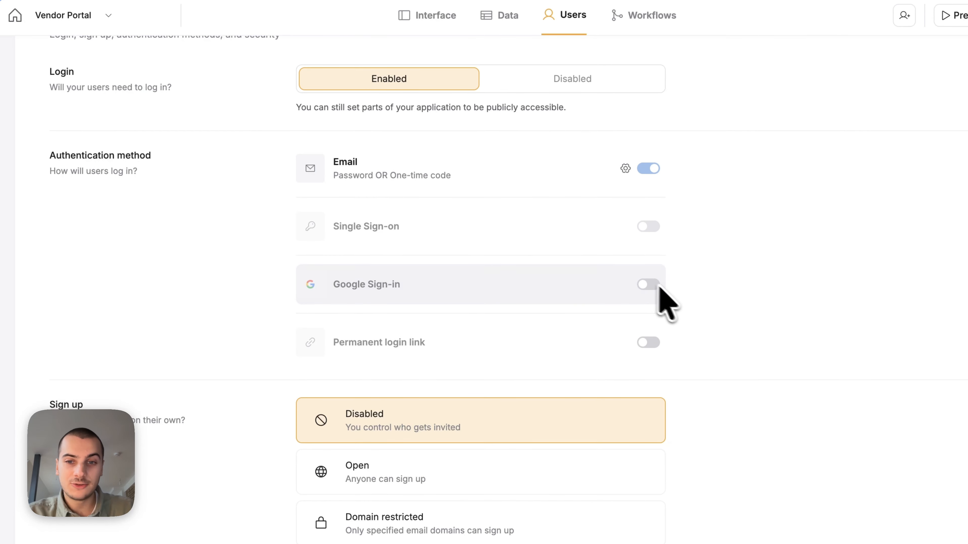
scroll(713, 312, "down", 5)
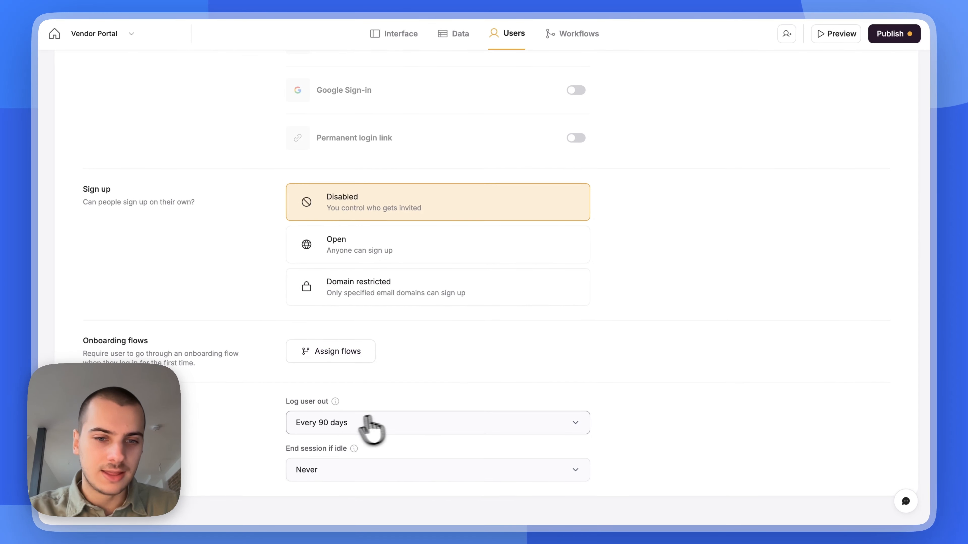
left_click(342, 422)
left_click(337, 397)
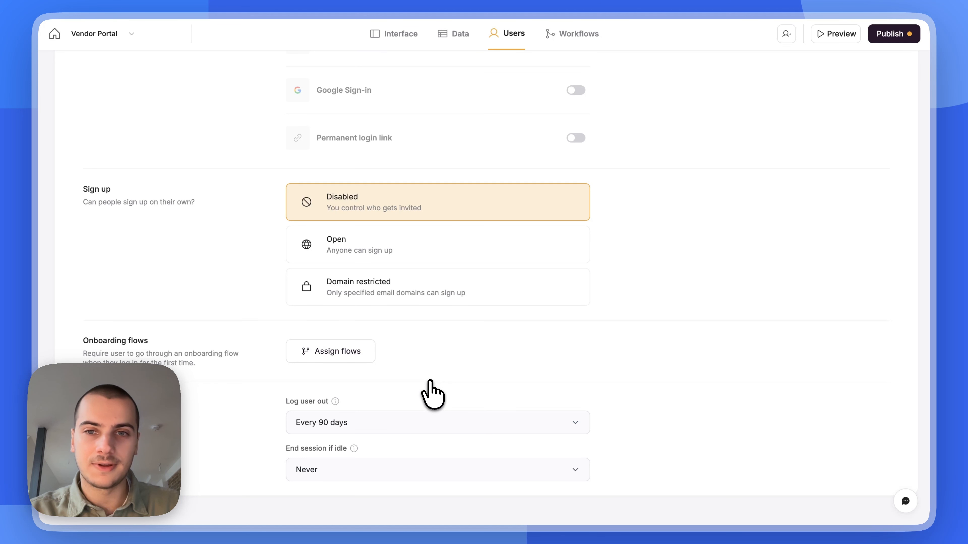
scroll(706, 324, "up", 7)
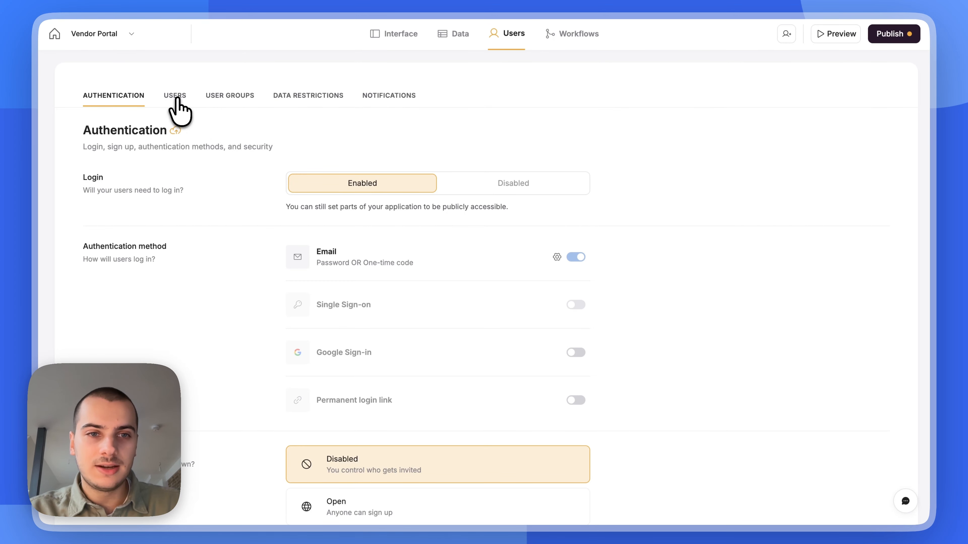
Switch to the User groups page
left_click(225, 97)
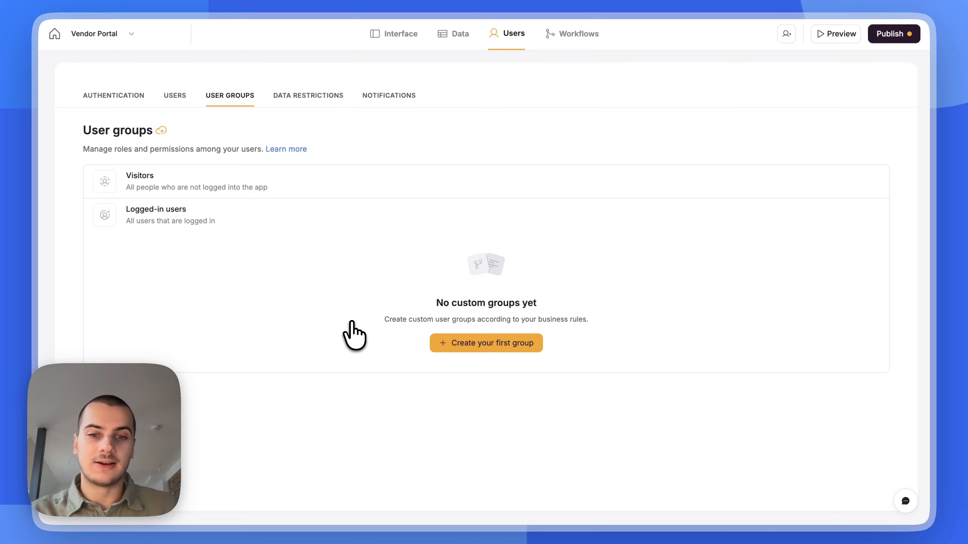
Create a condition-based Admins group including users whose Role is Admin
left_click(497, 344)
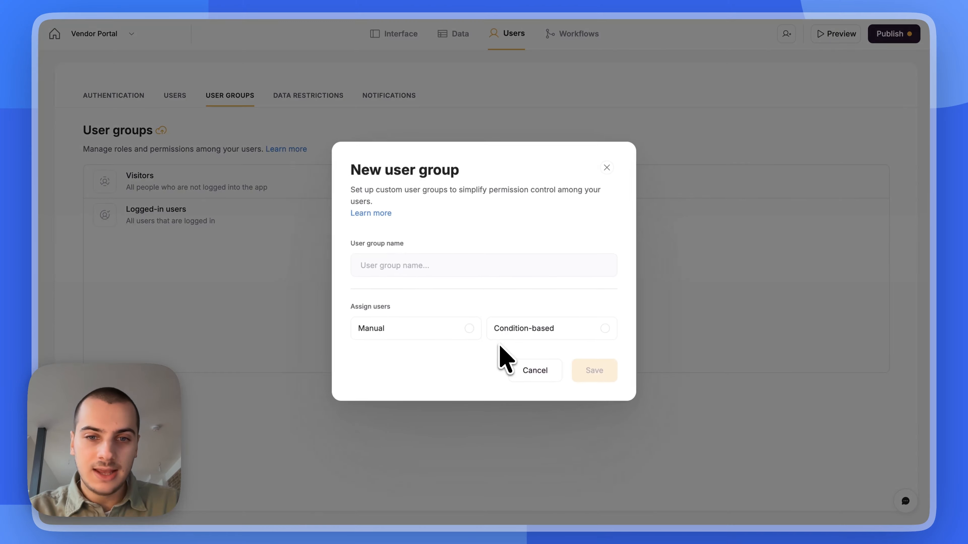
left_click(410, 266)
type("Admins")
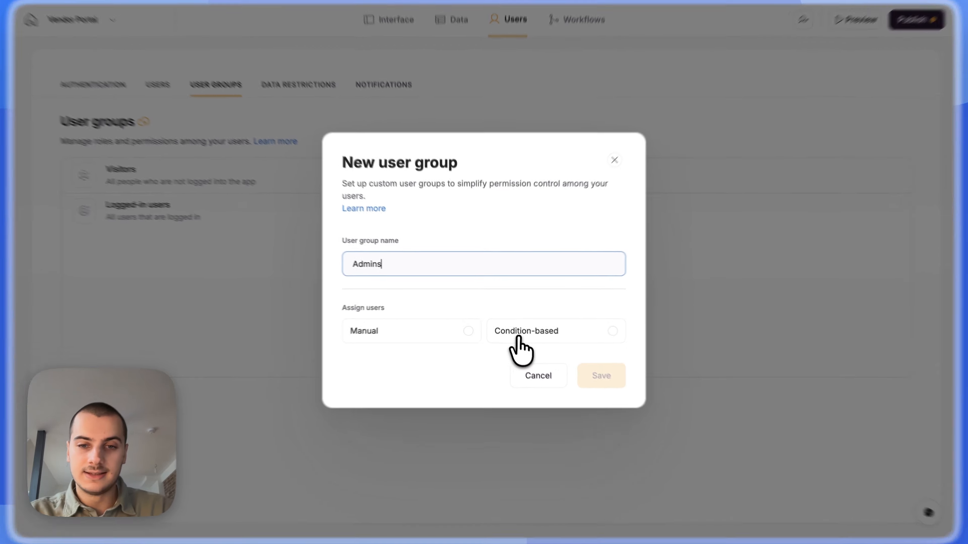
left_click(528, 330)
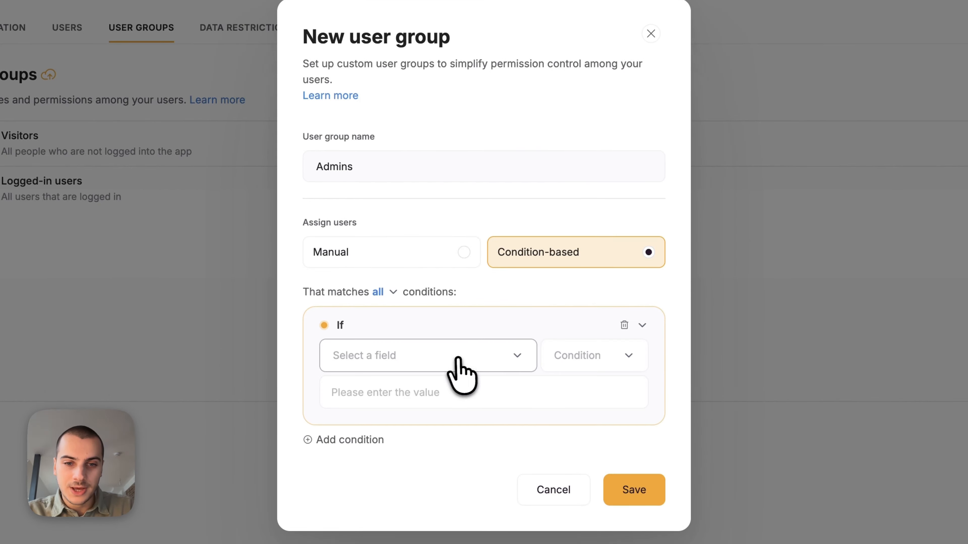
left_click(459, 362)
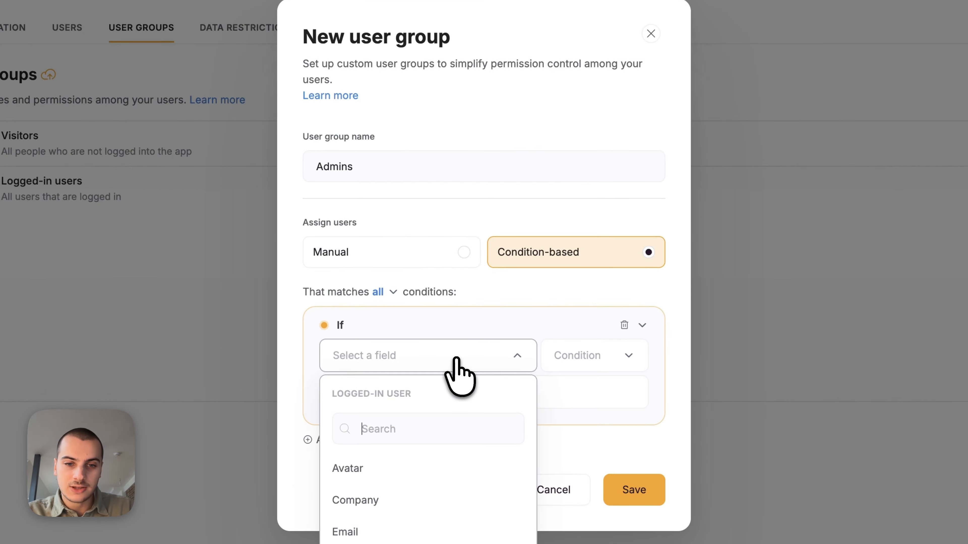
type("rol")
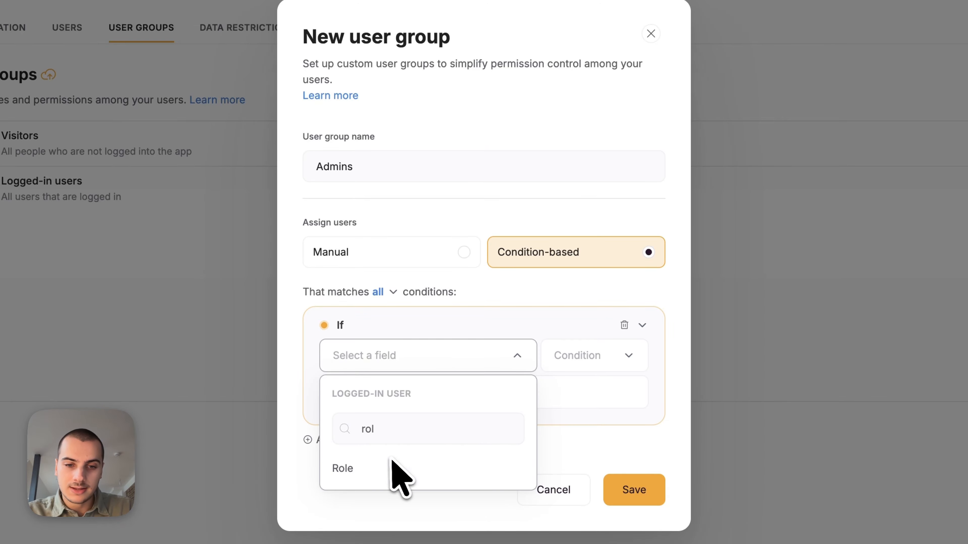
left_click(368, 463)
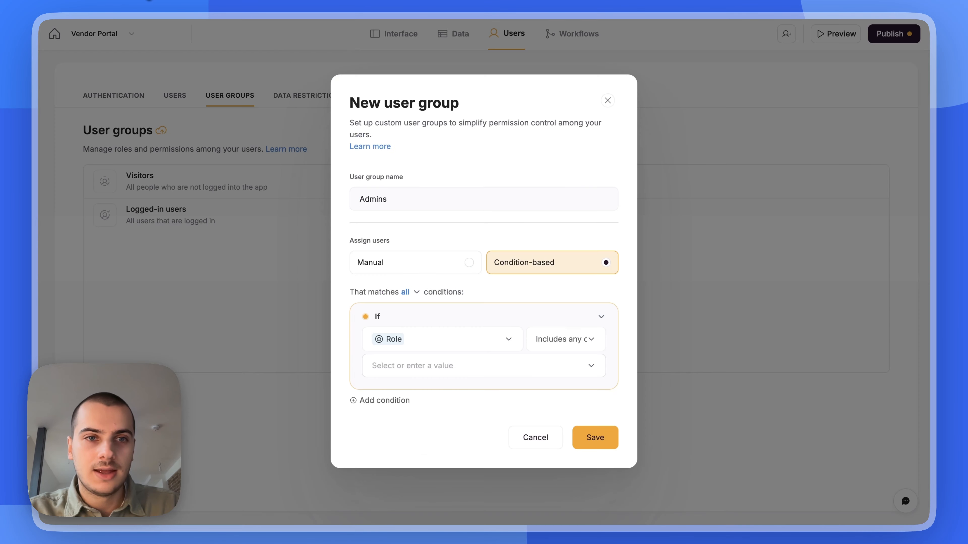
left_click(484, 366)
left_click(492, 399)
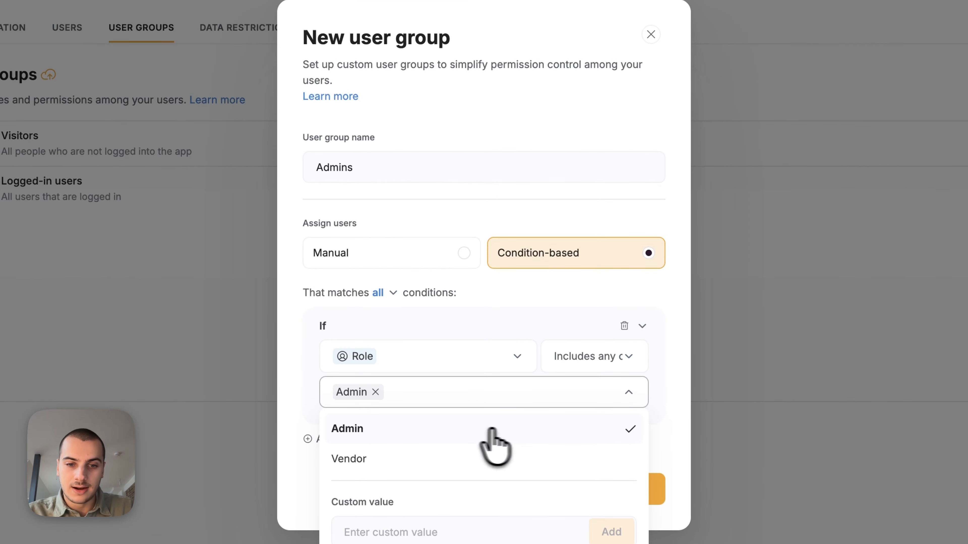
left_click(656, 490)
left_click(639, 496)
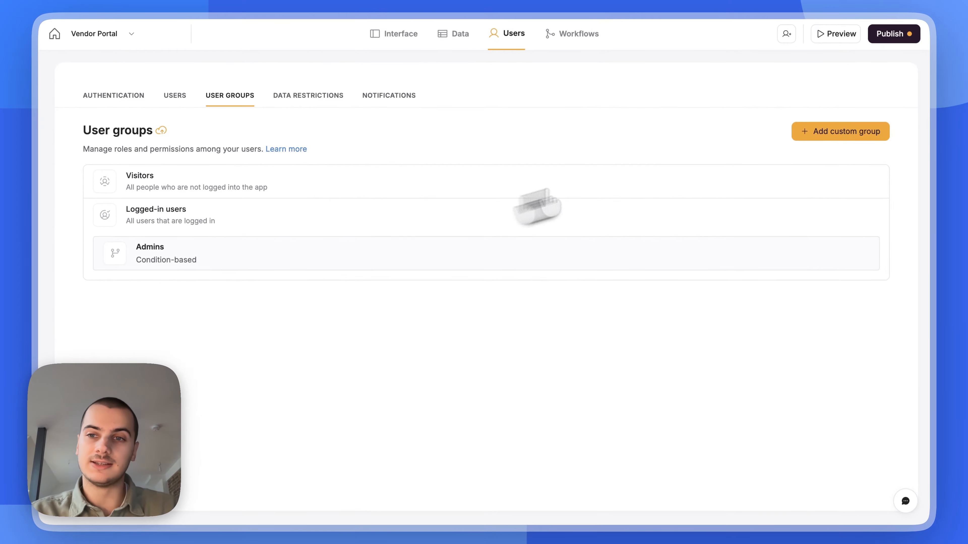
Create a condition-based Vendors group including users whose Role is Vendor
left_click(812, 133)
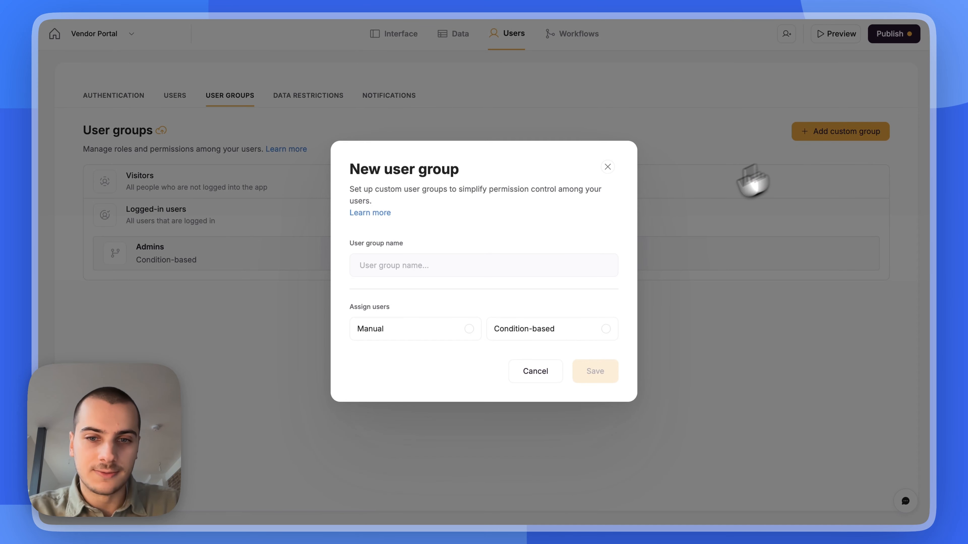
left_click(548, 324)
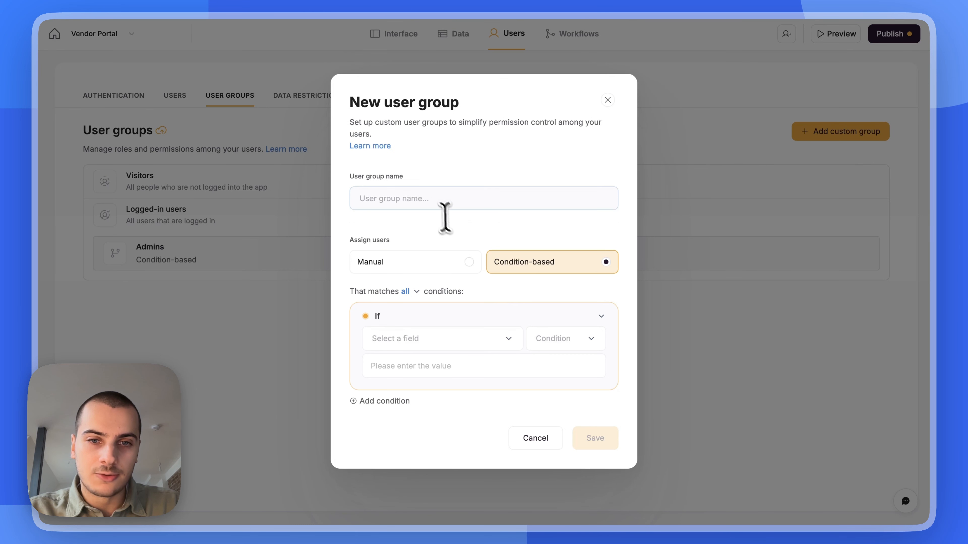
left_click(430, 198)
type("Vendors")
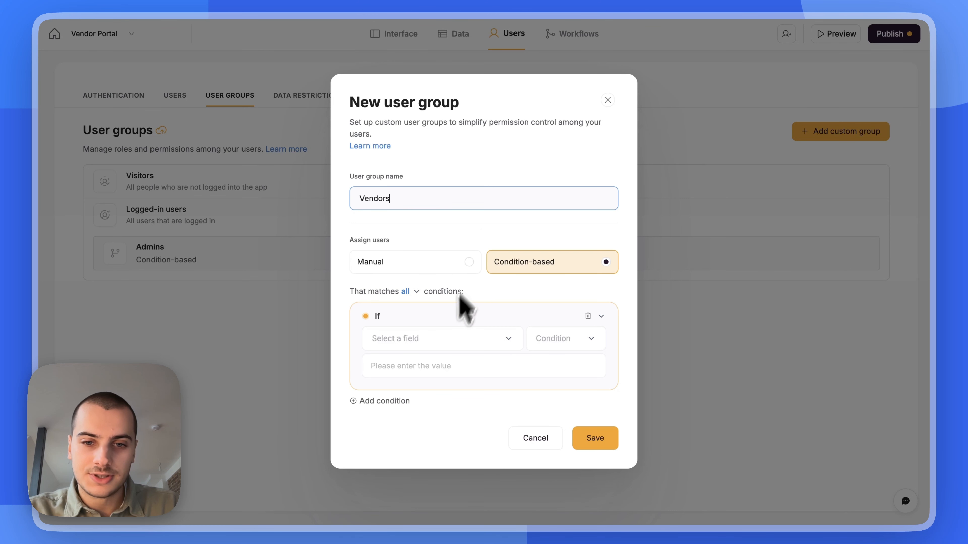
left_click(442, 337)
type("rol")
left_click(457, 420)
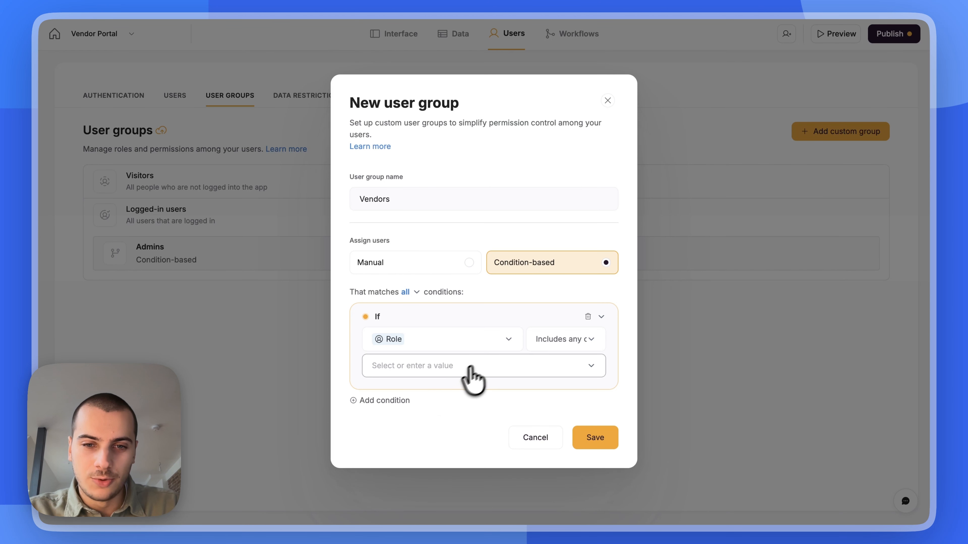
left_click(478, 368)
left_click(448, 415)
left_click(626, 394)
left_click(600, 429)
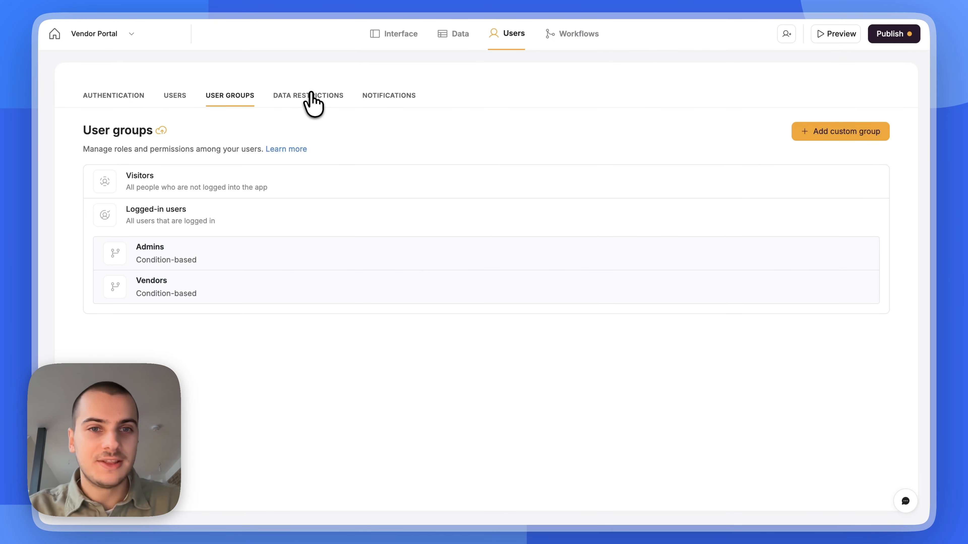
Go to global Data Restrictions and start a new restriction
left_click(311, 95)
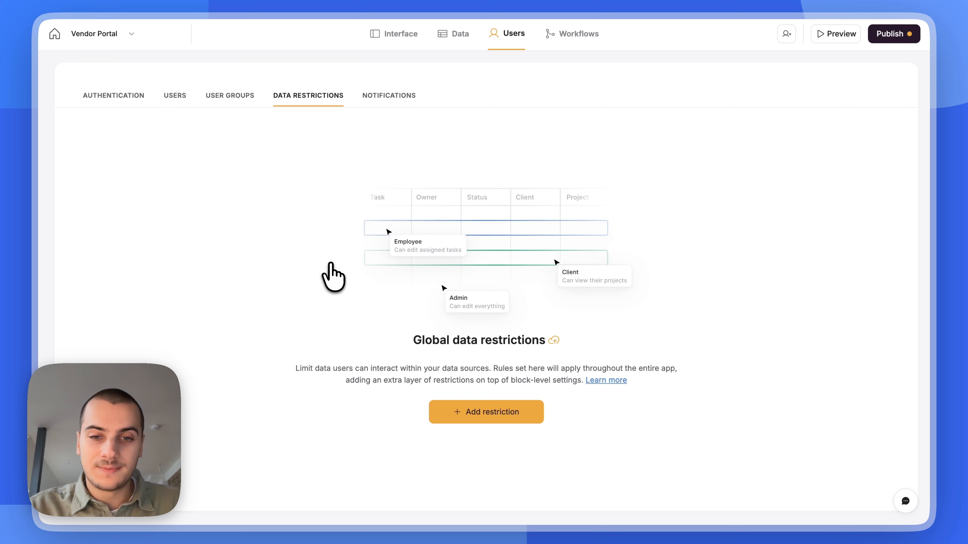
left_click(460, 412)
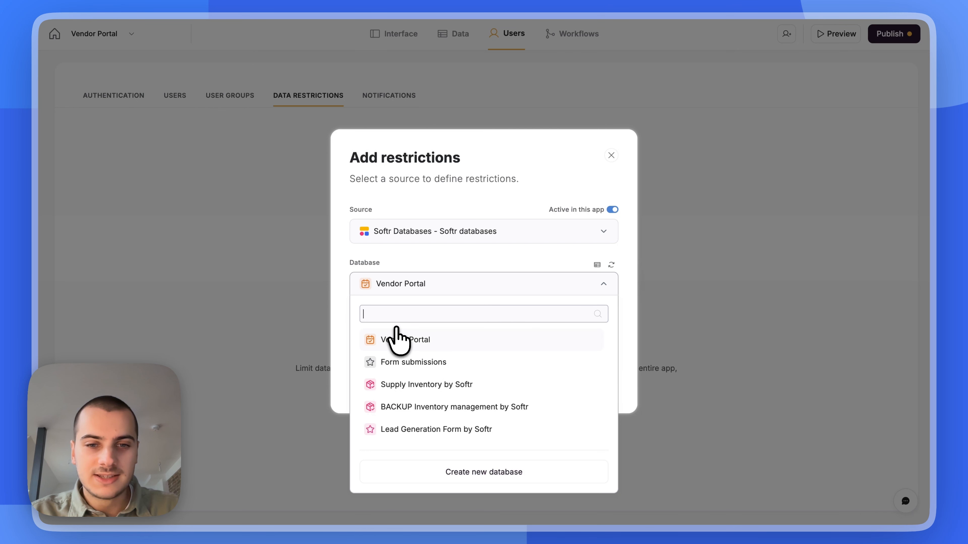
Target the Vendor Portal Tasks table and apply the restriction to the Vendors group
left_click(396, 339)
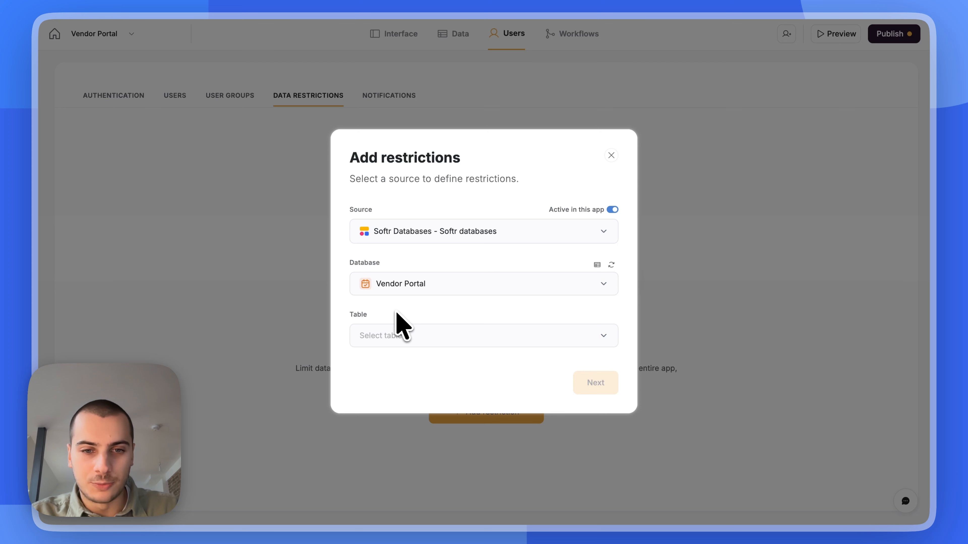
left_click(395, 343)
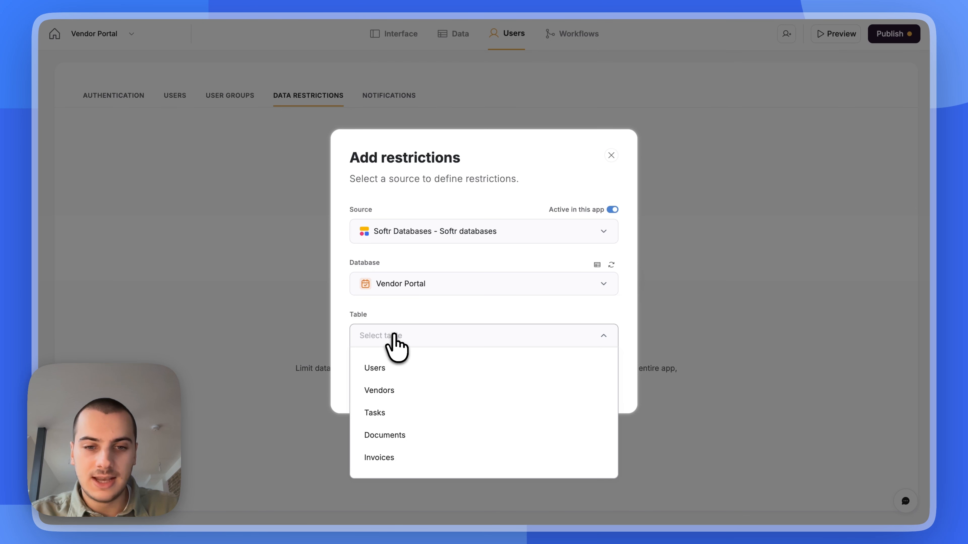
left_click(402, 413)
left_click(599, 383)
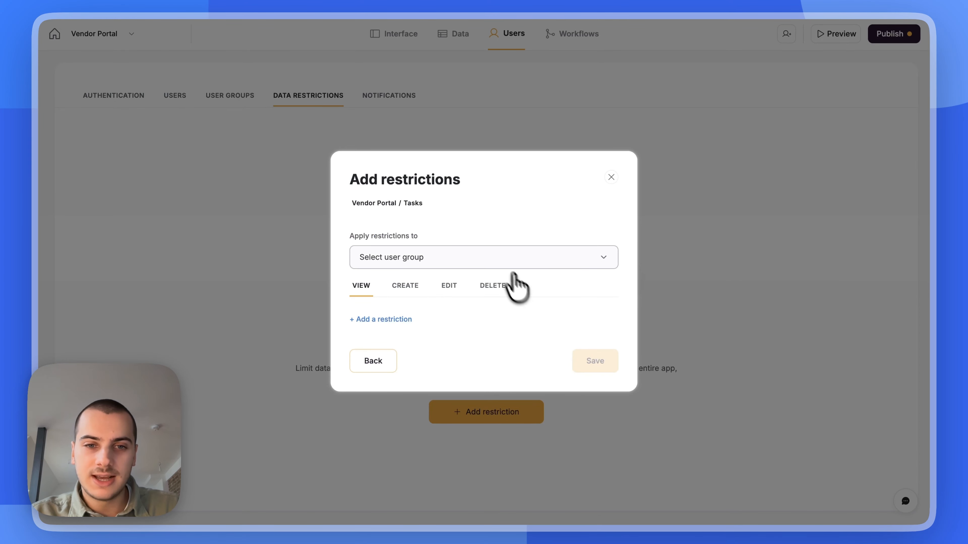
left_click(495, 260)
left_click(438, 331)
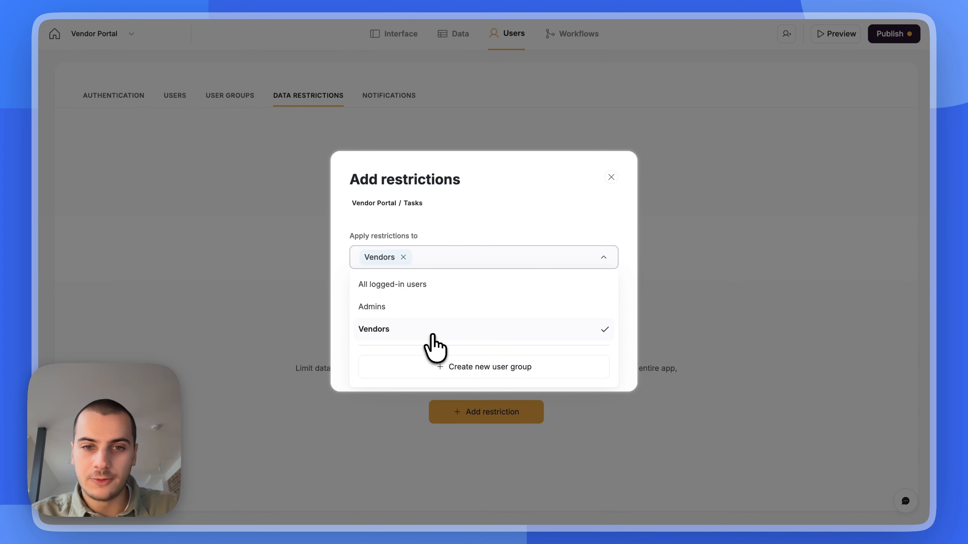
left_click(496, 232)
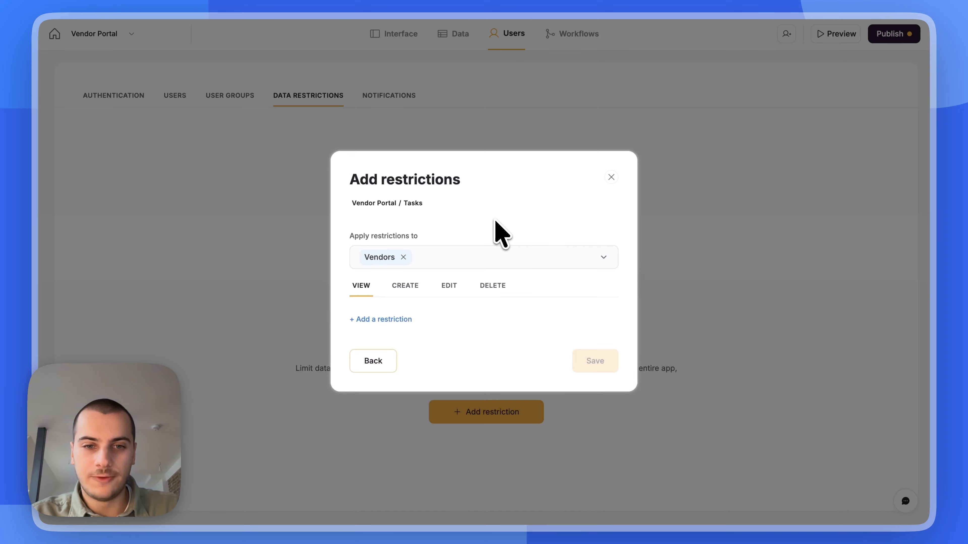
Allow viewing only Tasks whose Vendor includes the logged-in user's Company, and save
left_click(391, 317)
left_click(397, 308)
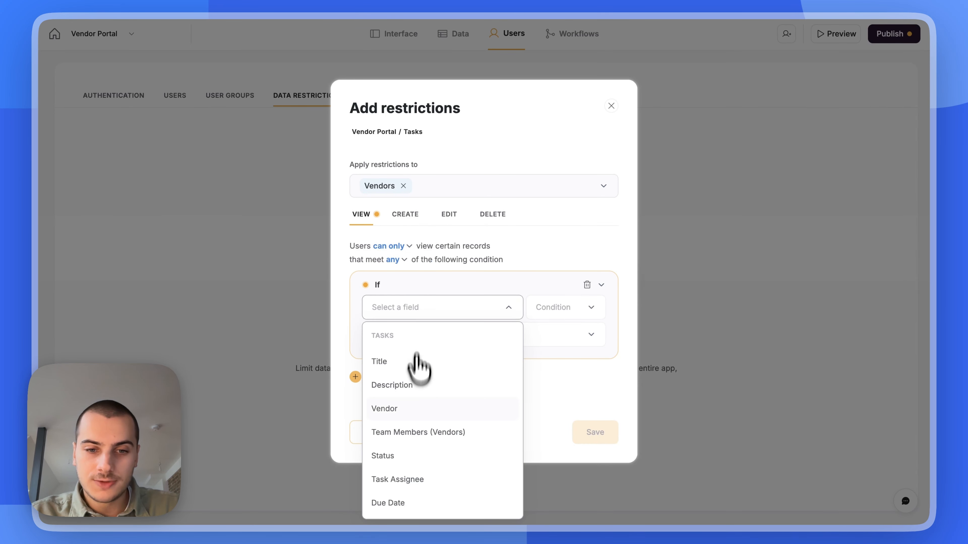
left_click(392, 410)
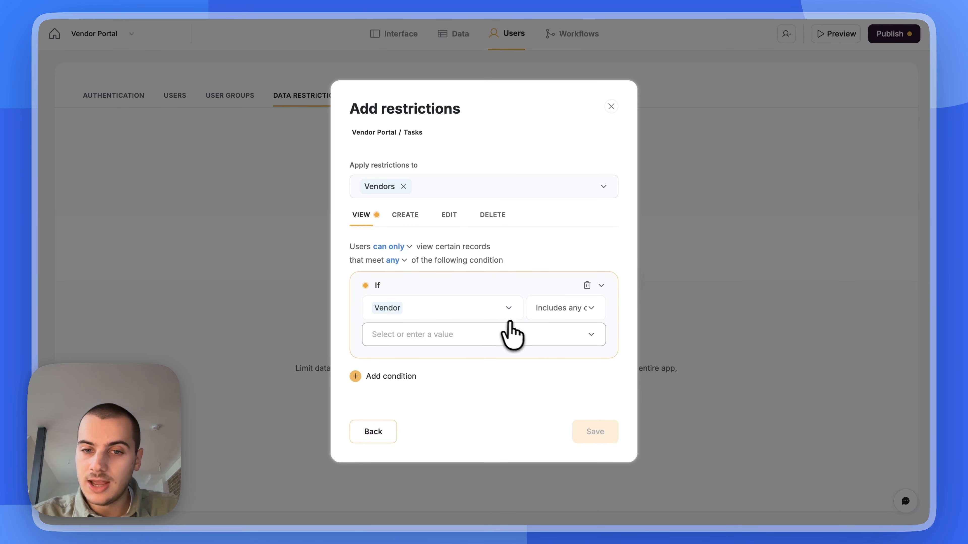
left_click(534, 336)
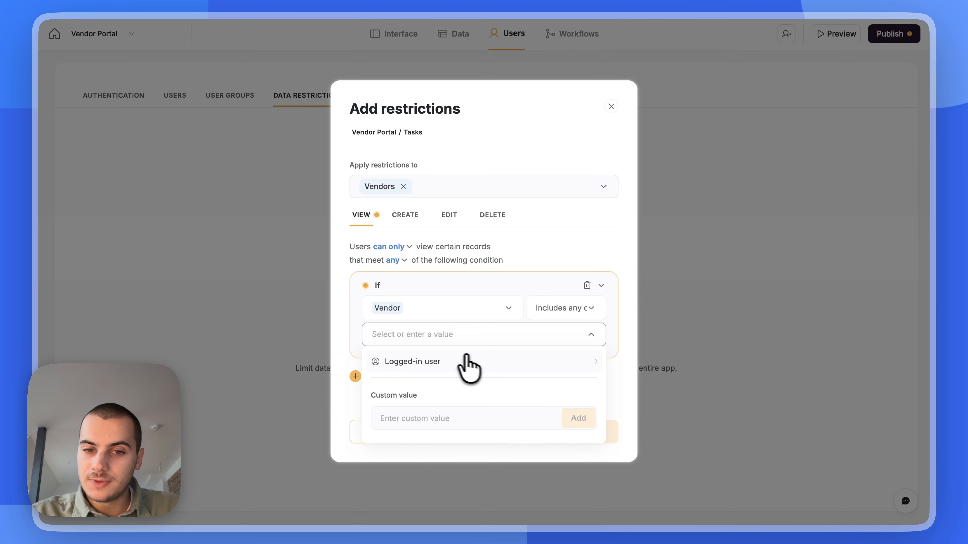
left_click(432, 364)
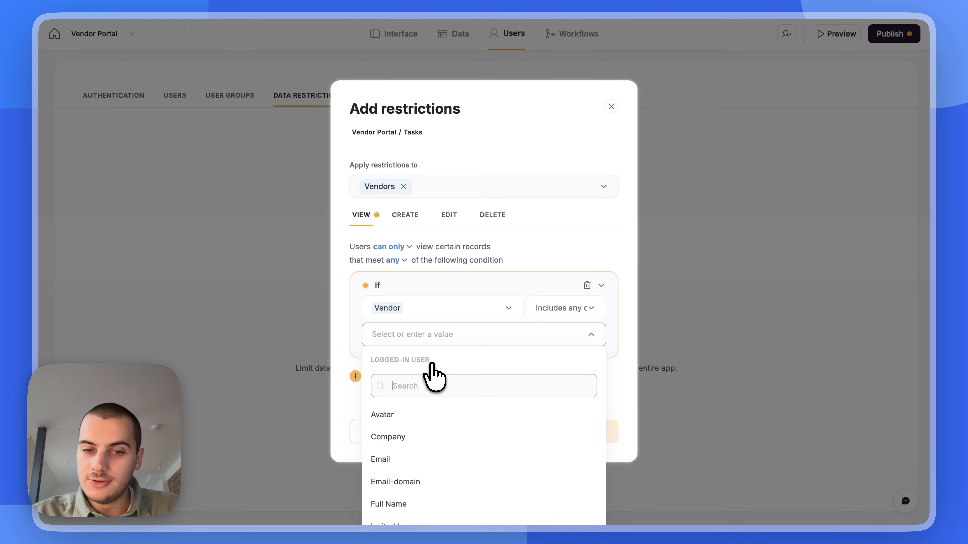
left_click(425, 437)
left_click(551, 274)
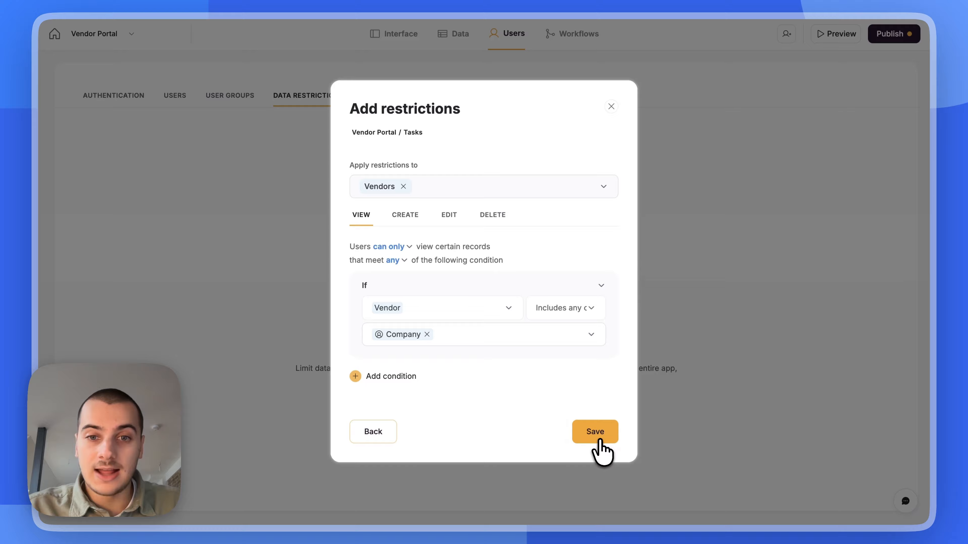
left_click(595, 432)
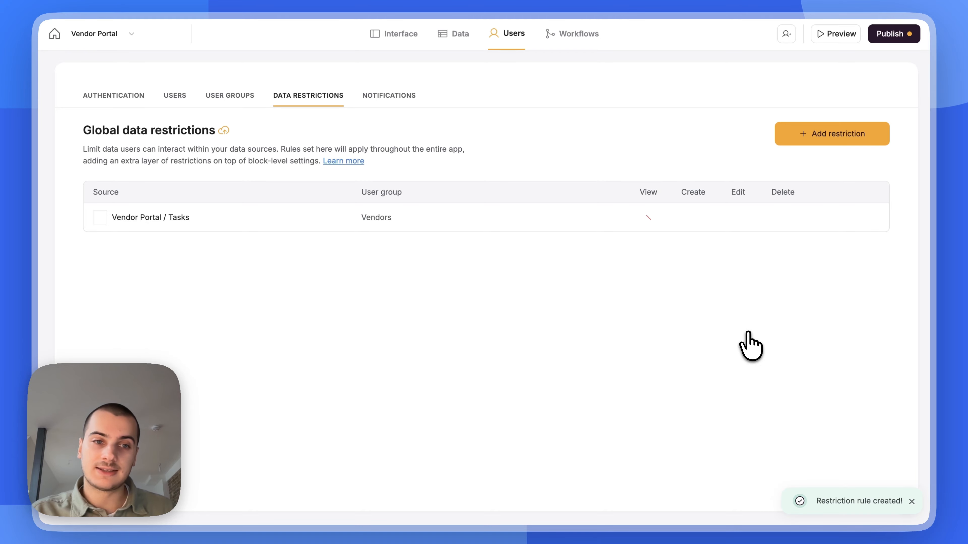
Review the Tasks rule's Create and Edit settings and close it without changes
mouse_move(175, 217)
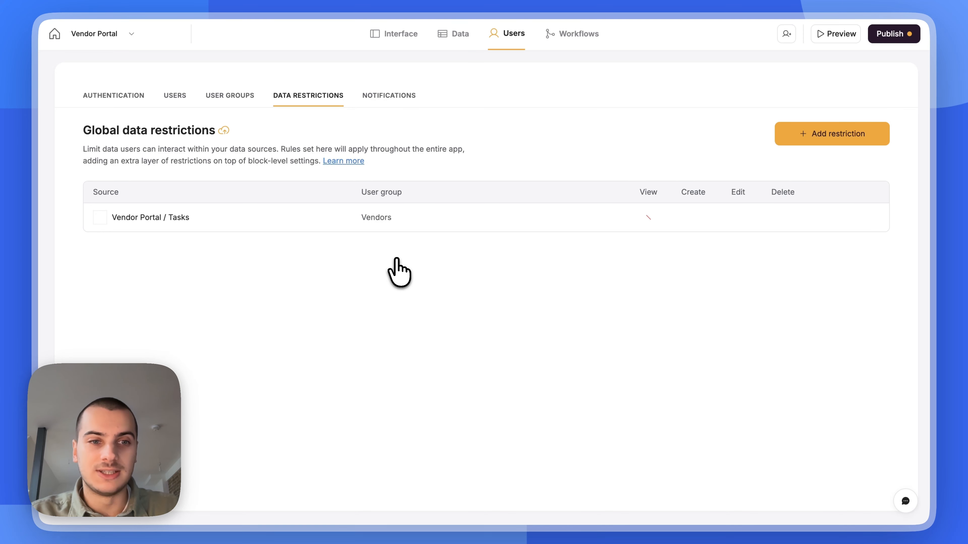
left_click(819, 217)
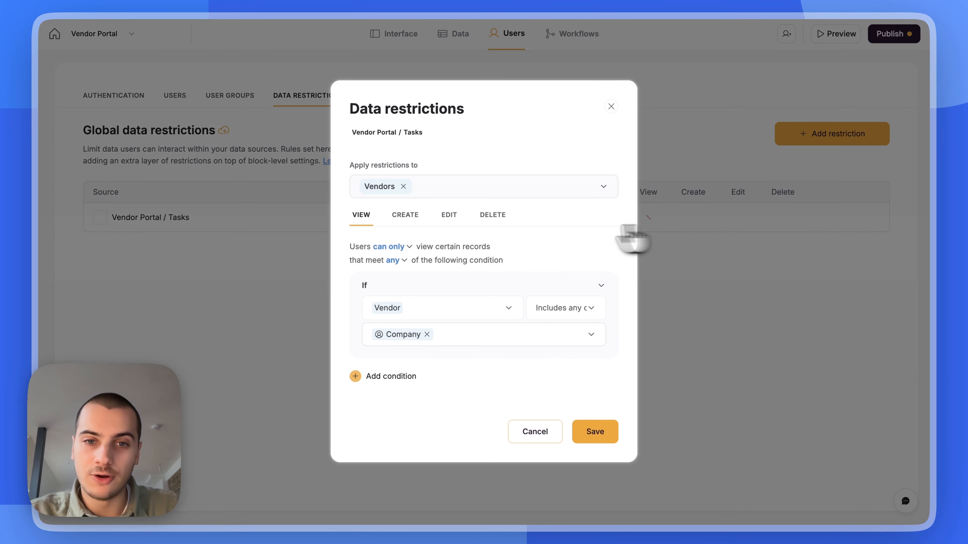
left_click(407, 213)
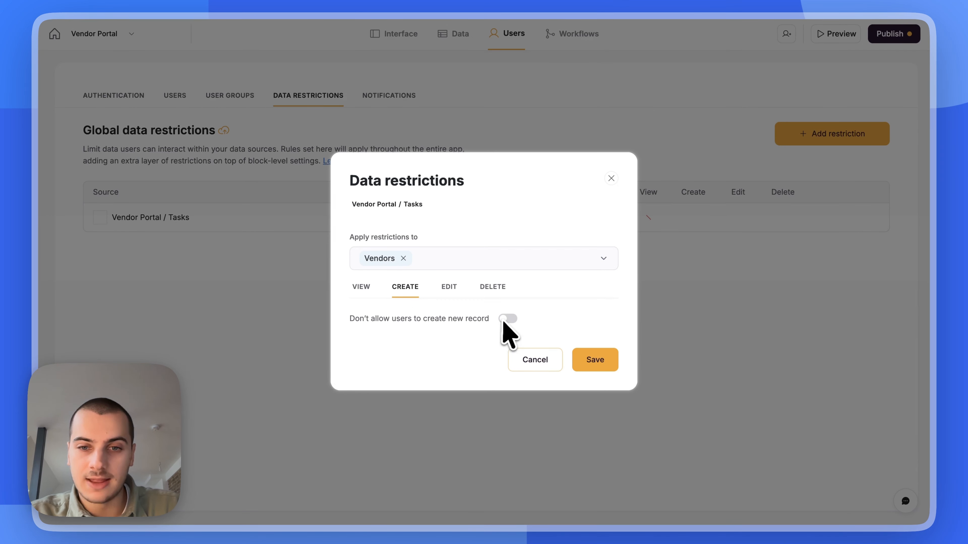
left_click(448, 290)
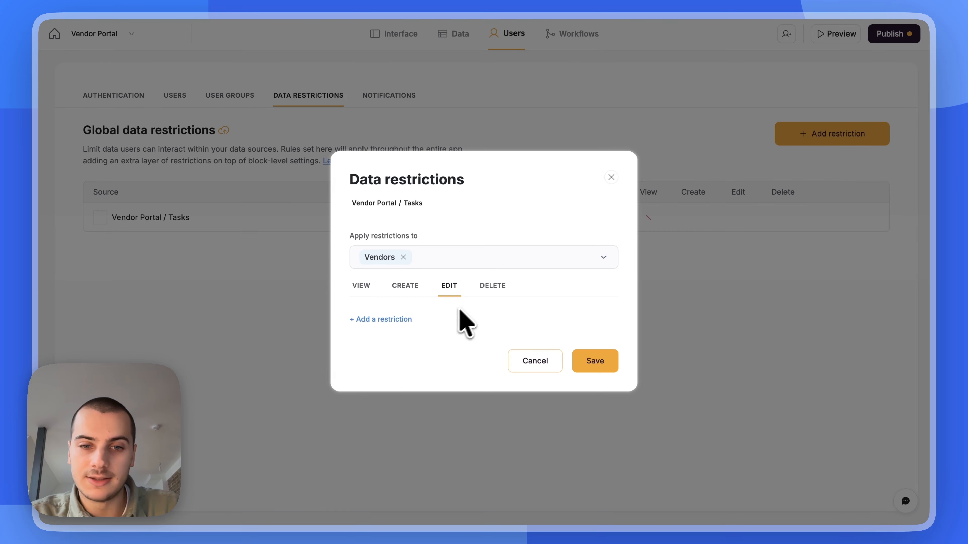
left_click(609, 177)
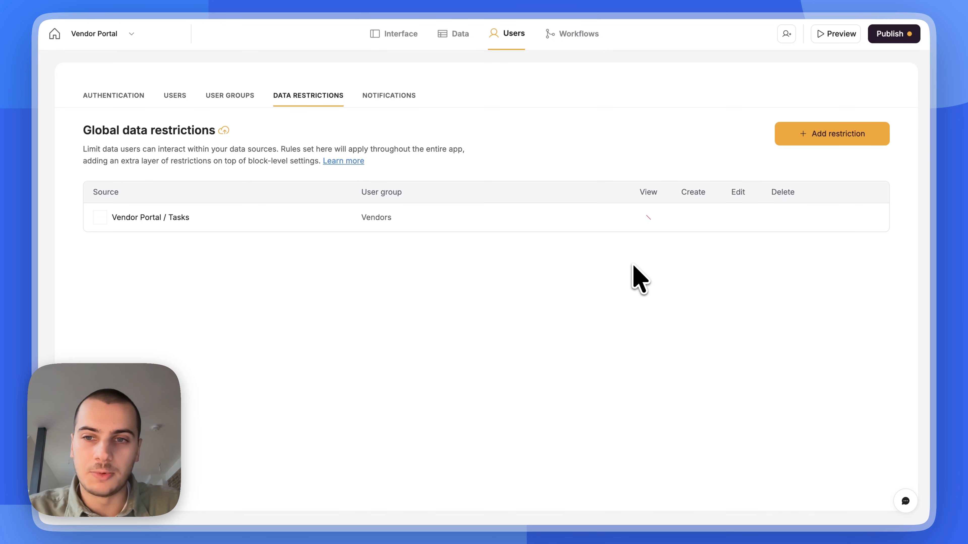
mouse_move(691, 214)
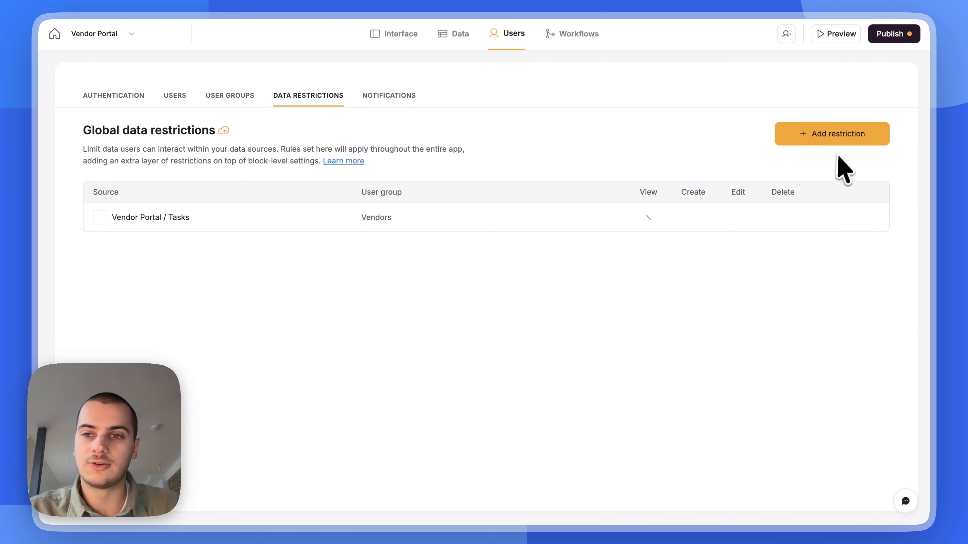
Begin another restriction, picking its data source and continuing to the next table's setup
left_click(840, 138)
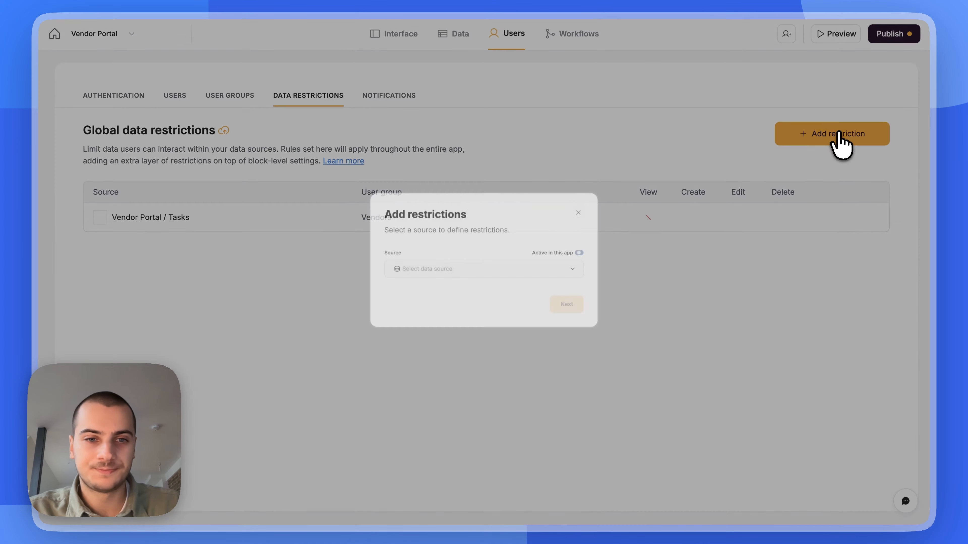
left_click(439, 335)
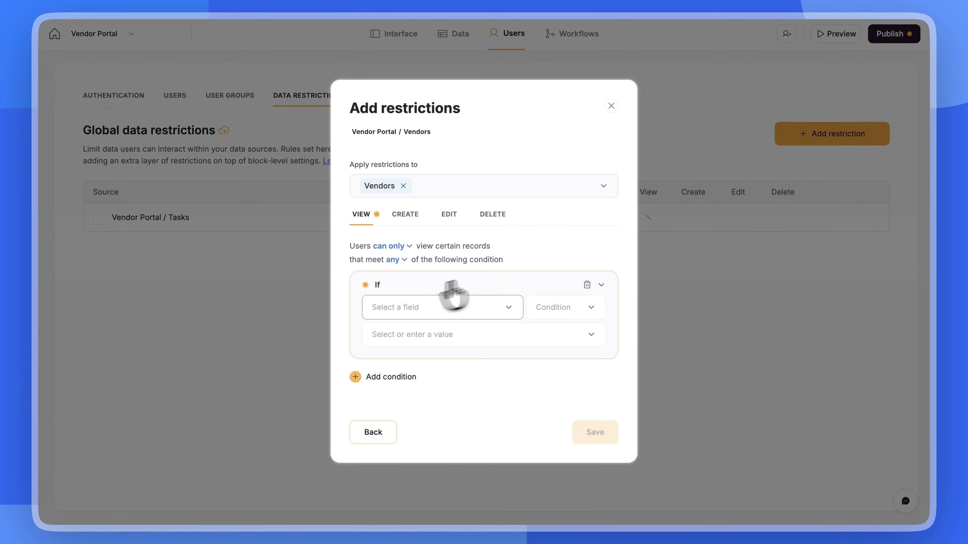
left_click(454, 411)
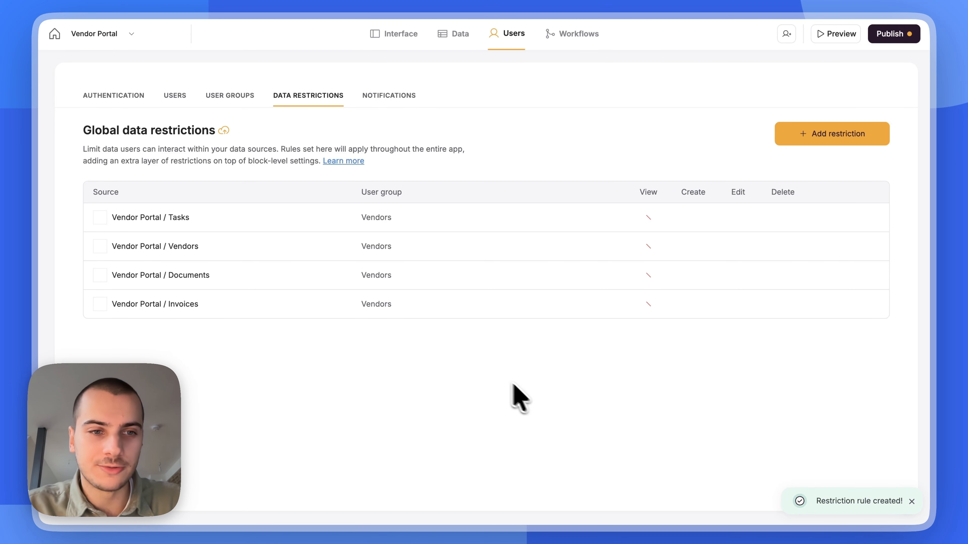
mouse_move(270, 241)
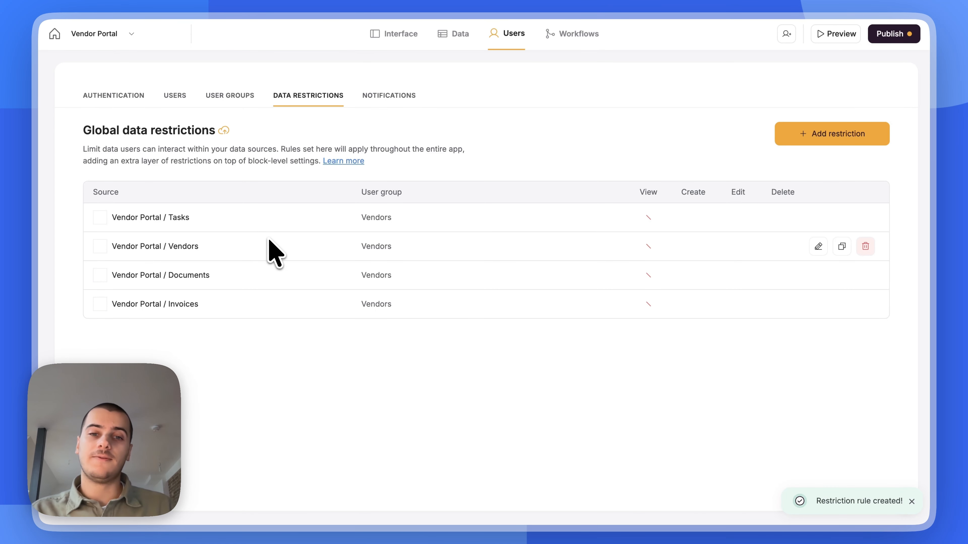